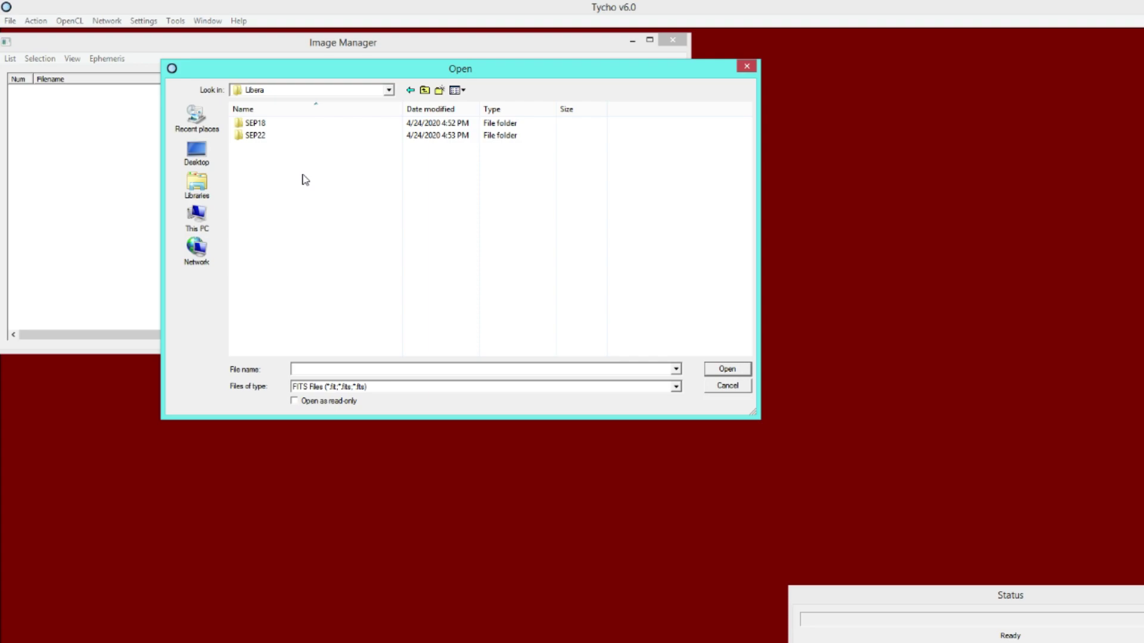
# Load all the FITS images from the SEP18 folder into the Image Manager.
pyautogui.doubleClick(281, 124)
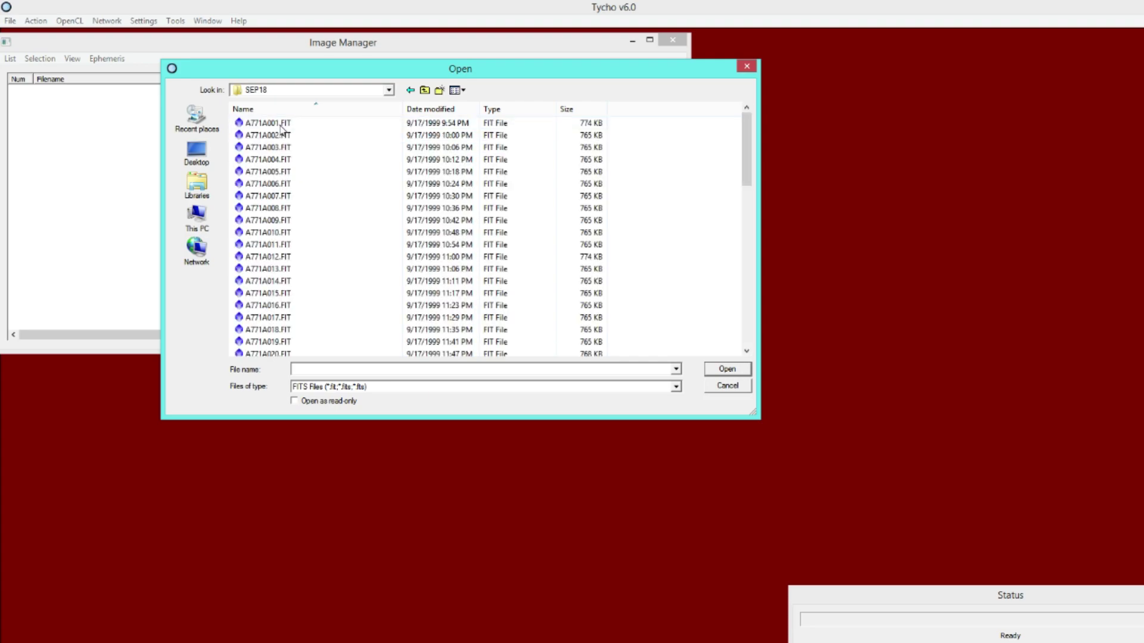
pyautogui.click(337, 207)
pyautogui.hotkey('ctrl', 'a')
pyautogui.click(726, 369)
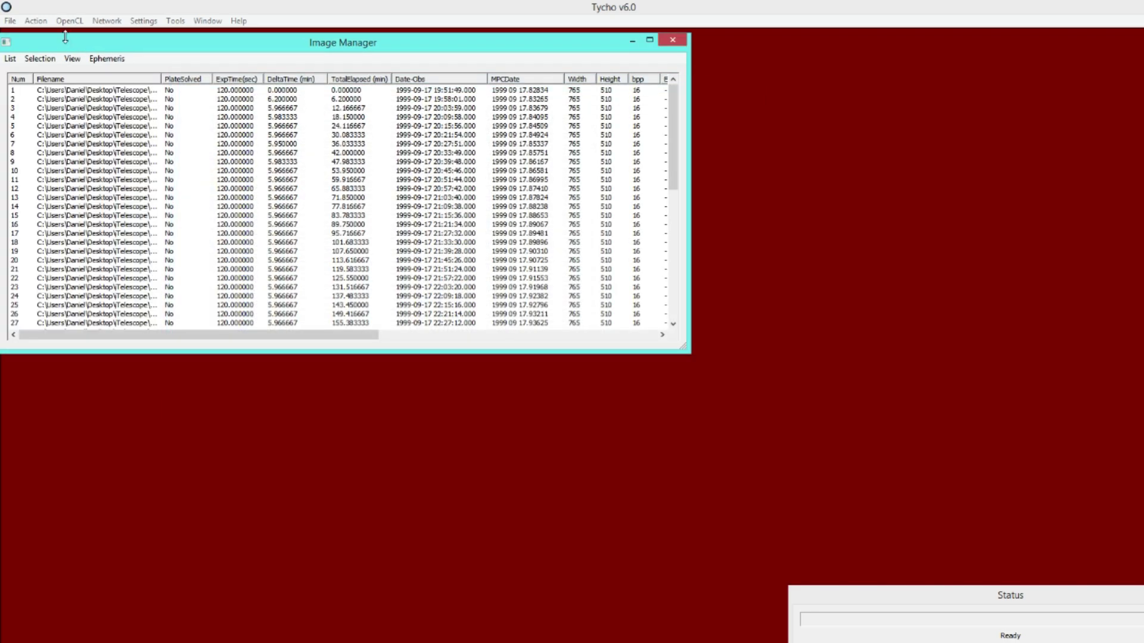
# Open the Image Viewer and place the Image Manager list beside it.
pyautogui.click(36, 21)
pyautogui.click(44, 35)
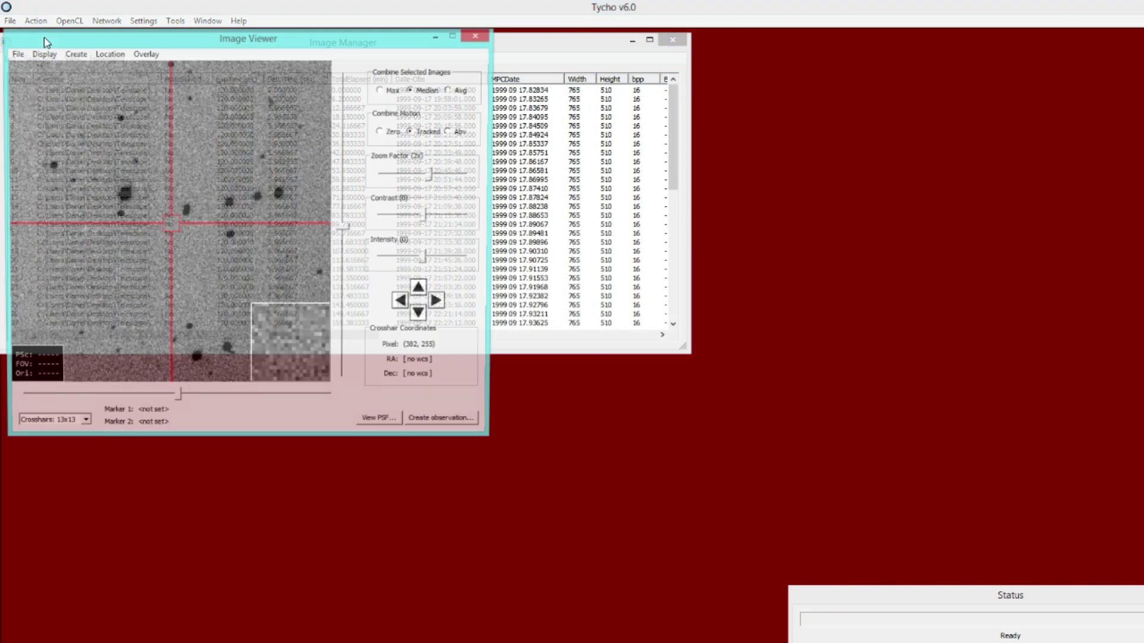
pyautogui.moveTo(519, 42); pyautogui.dragTo(796, 59)
# Starting at image 1, step forward and back through the raw frames to examine how the star positions shift between exposures.
pyautogui.click(558, 112)
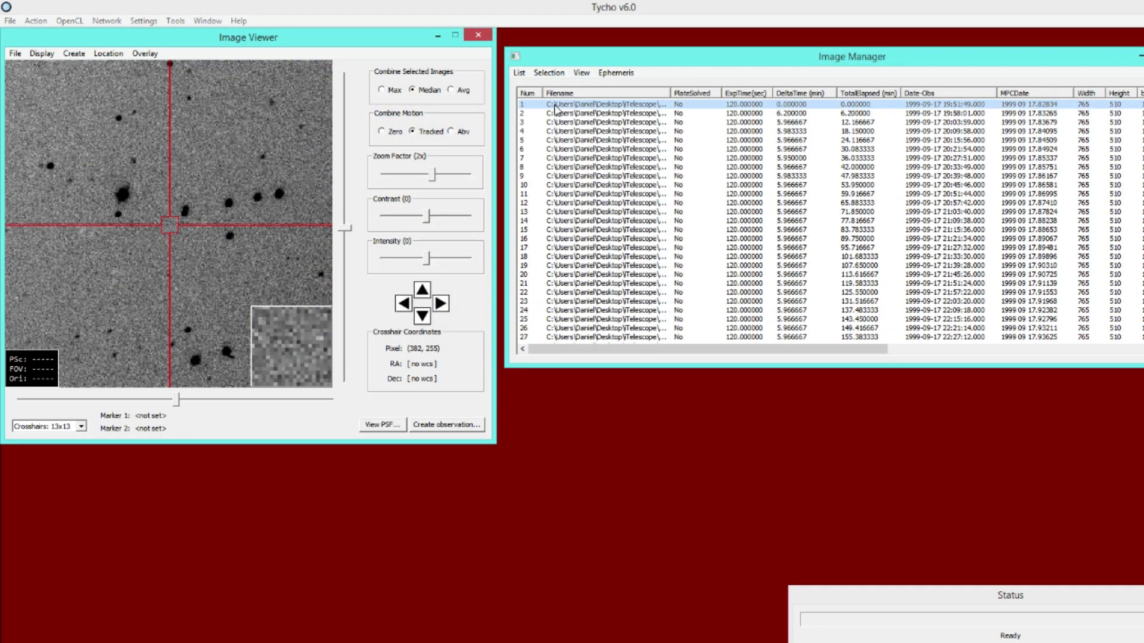
pyautogui.press('Down')
pyautogui.press('Down')
pyautogui.press('Down')
pyautogui.press('Down')
pyautogui.press('Up')
pyautogui.press('Up')
pyautogui.press('Up')
pyautogui.press('Up')
pyautogui.press('Up')
pyautogui.press('Down')
pyautogui.press('Down')
pyautogui.press('Down')
pyautogui.press('Down')
pyautogui.press('Down')
pyautogui.press('Down')
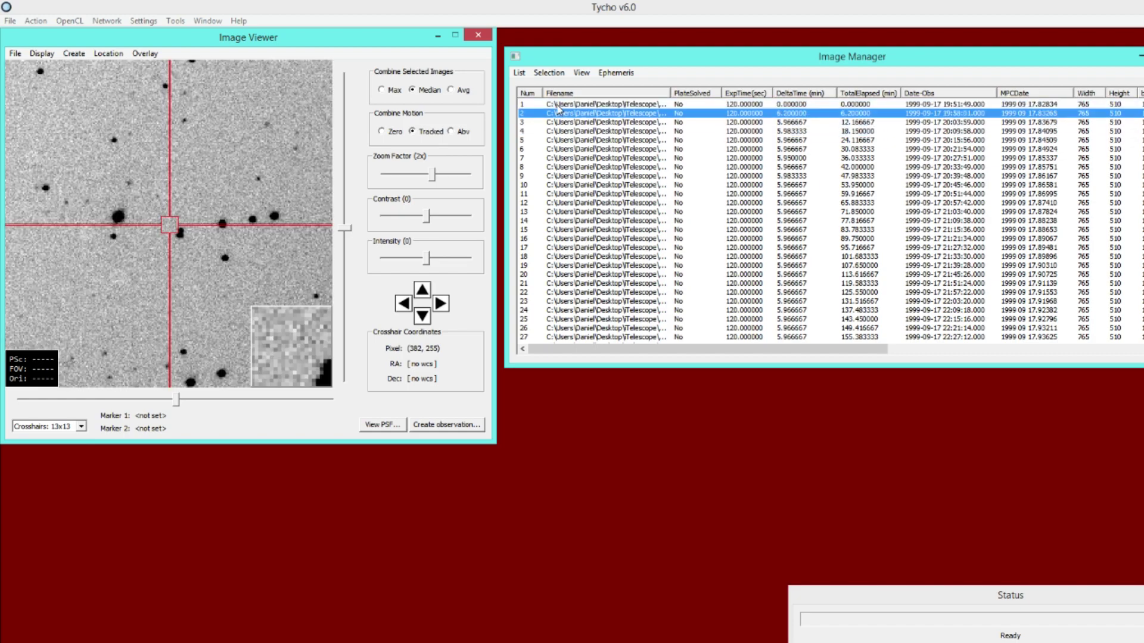
pyautogui.press('Up')
pyautogui.press('Up')
pyautogui.press('Up')
pyautogui.press('Up')
pyautogui.press('Up')
pyautogui.press('Up')
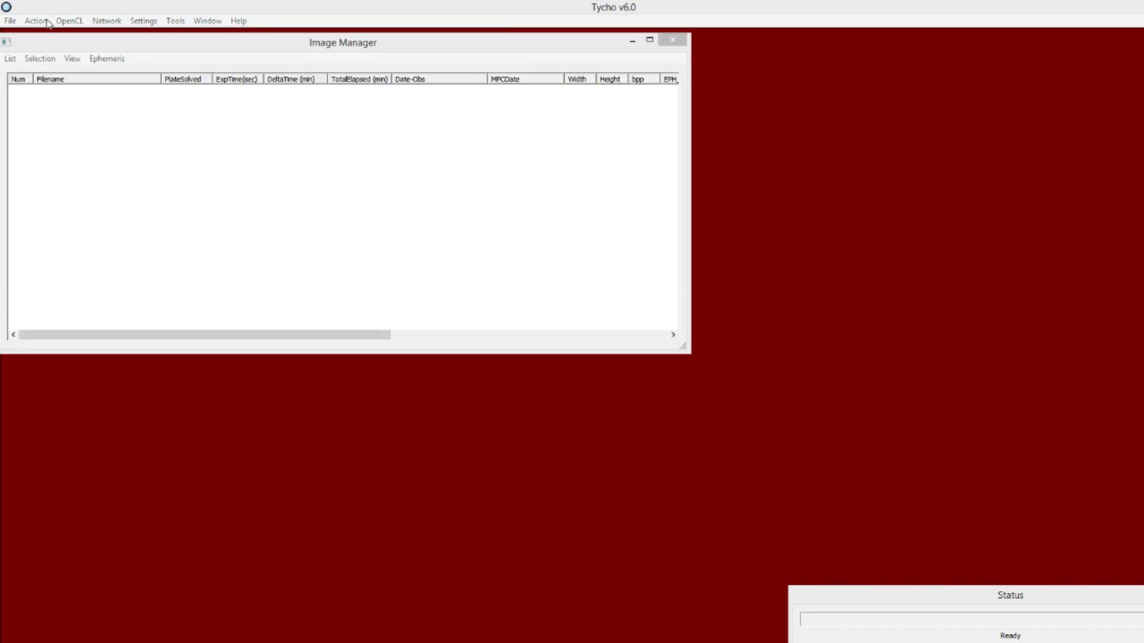
# Open Express Mode to review its calibration, crop, alignment, normalization and plate-solving options, and close it.
pyautogui.click(45, 23)
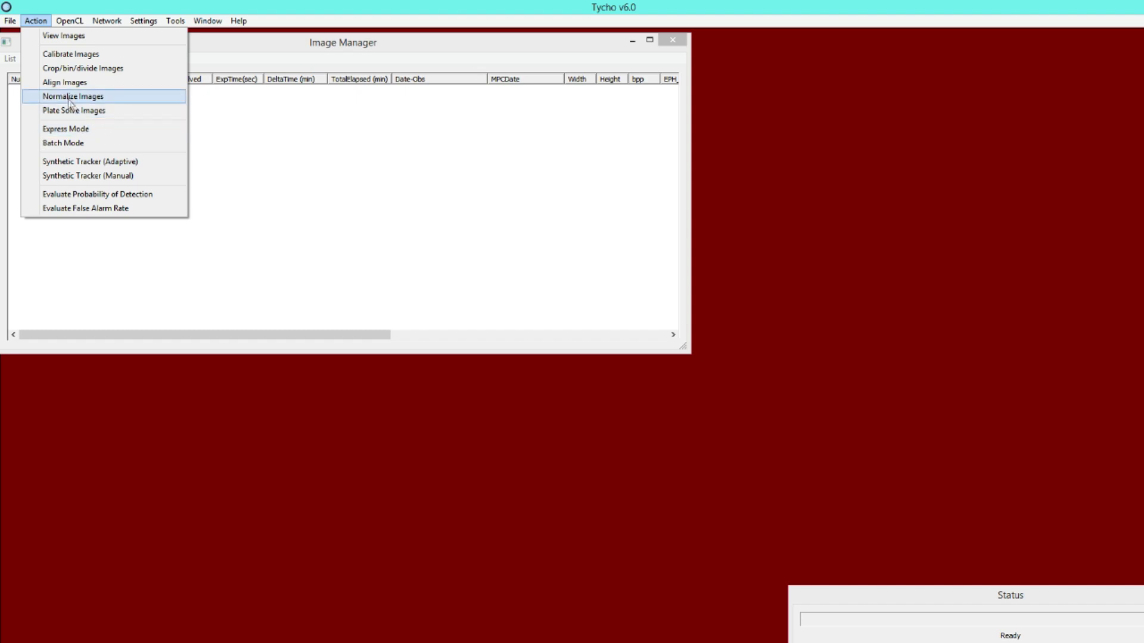
pyautogui.click(37, 22)
pyautogui.click(41, 24)
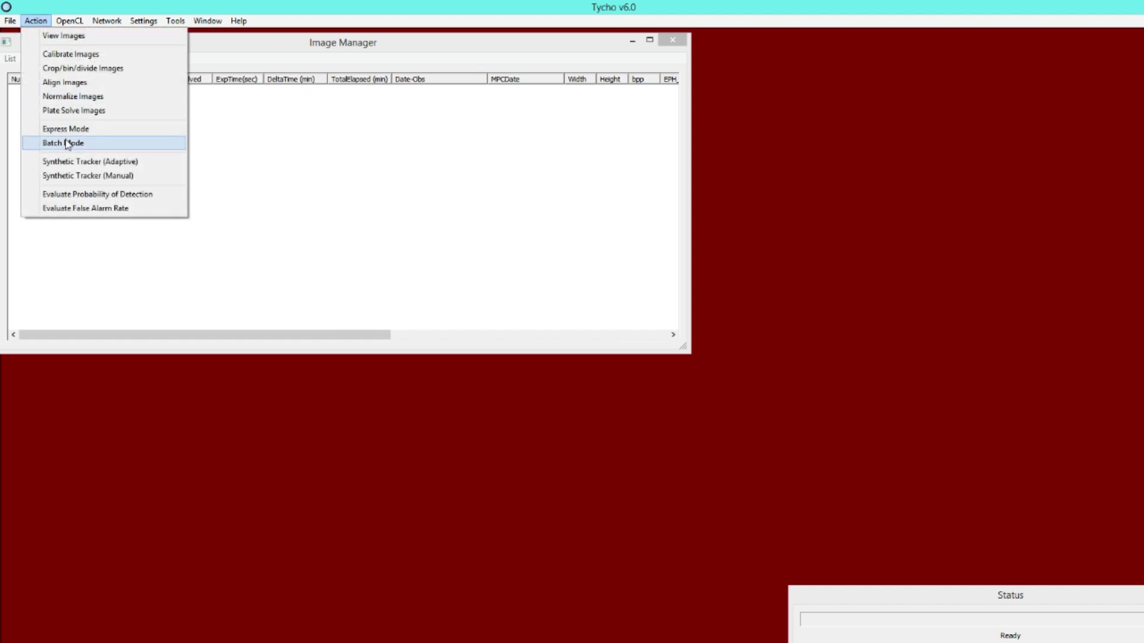
pyautogui.click(117, 131)
pyautogui.moveTo(179, 45); pyautogui.dragTo(278, 182)
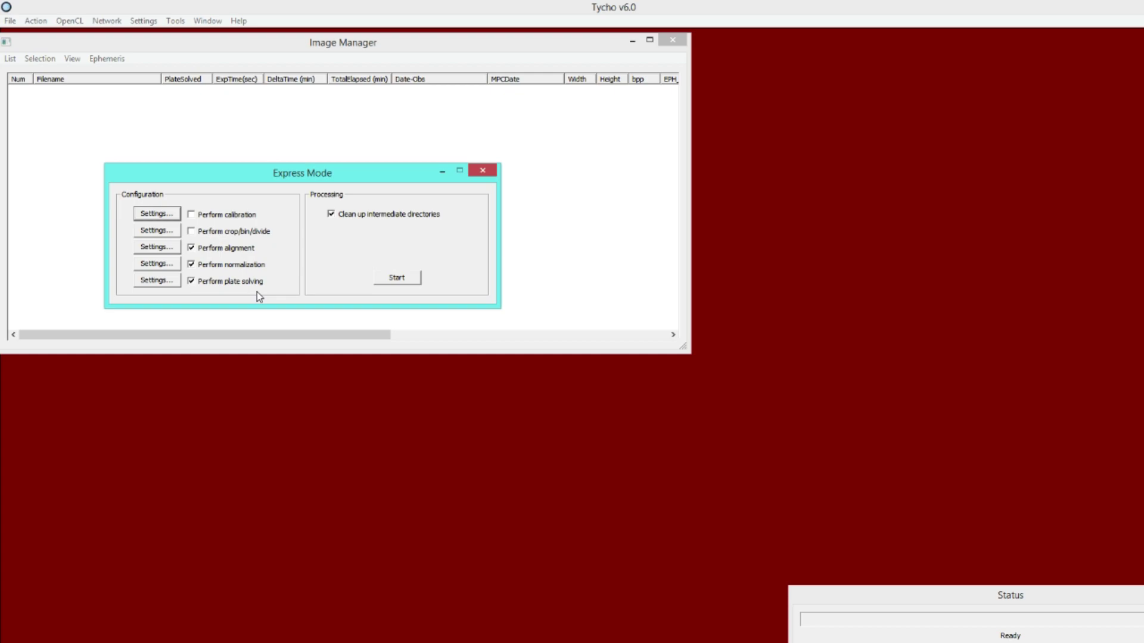
pyautogui.click(483, 173)
# Open Batch Mode and add the SEP18 and SEP22 folders from Libera as input directories.
pyautogui.click(35, 21)
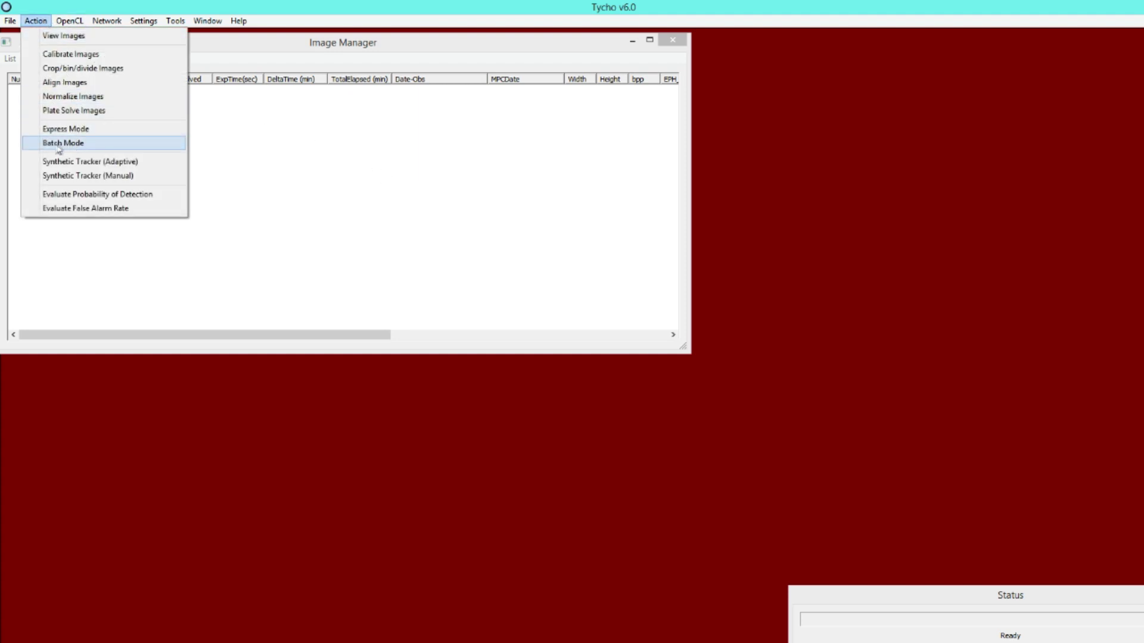
pyautogui.click(103, 146)
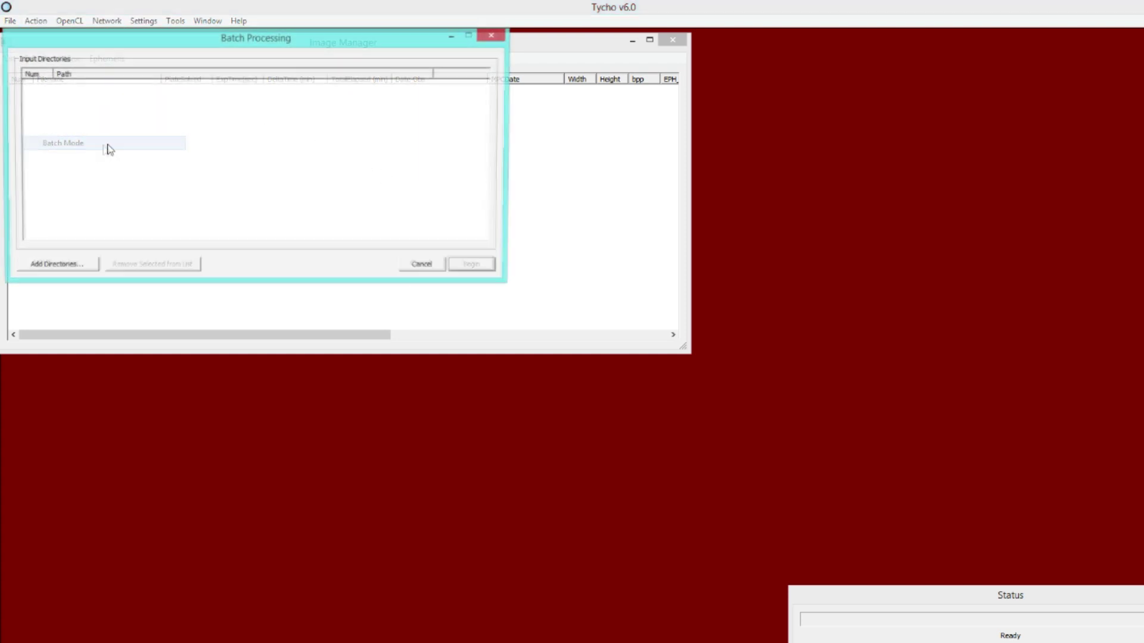
pyautogui.moveTo(125, 39); pyautogui.dragTo(158, 101)
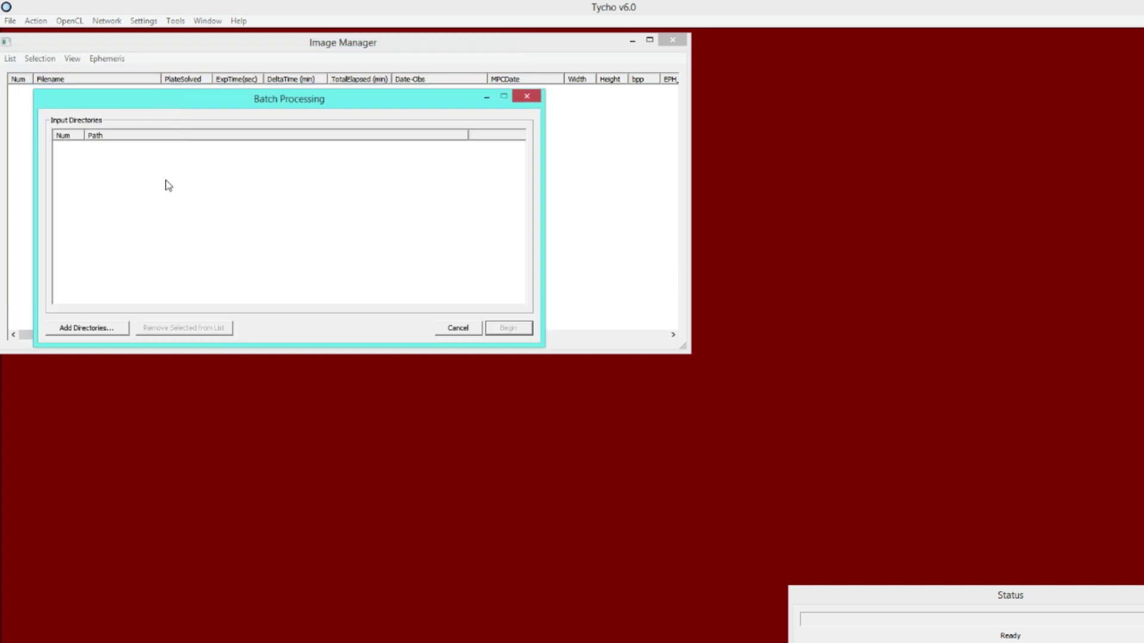
pyautogui.click(107, 329)
pyautogui.click(142, 86)
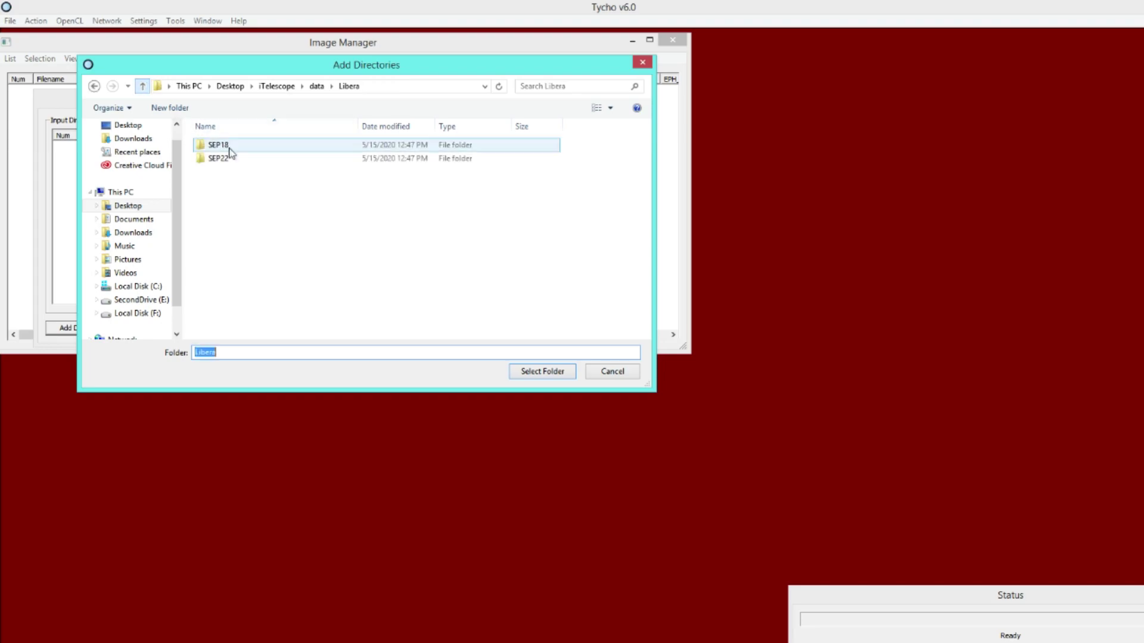
pyautogui.click(242, 149)
pyautogui.keyDown('ctrl'); pyautogui.click(246, 163); pyautogui.keyUp('ctrl')
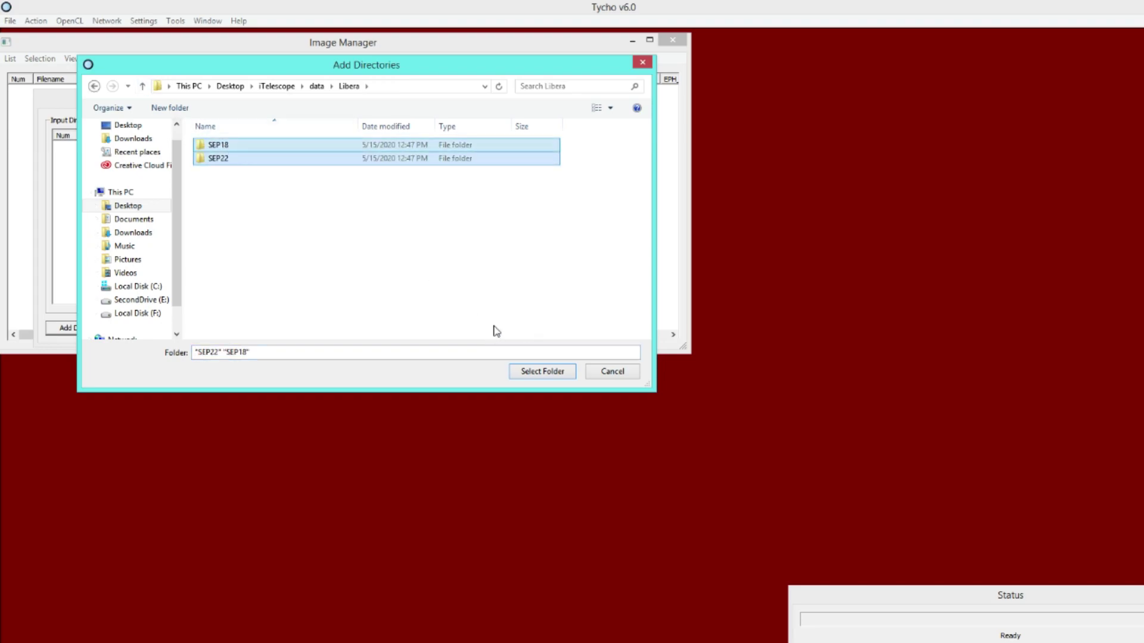
pyautogui.click(530, 371)
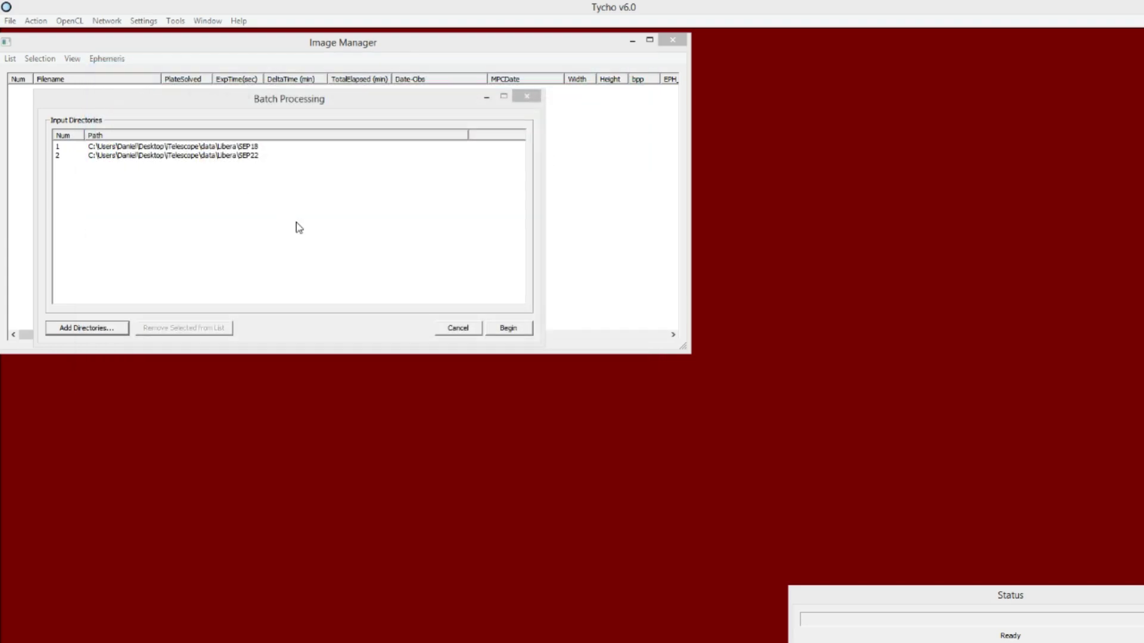
pyautogui.moveTo(263, 106); pyautogui.dragTo(264, 152)
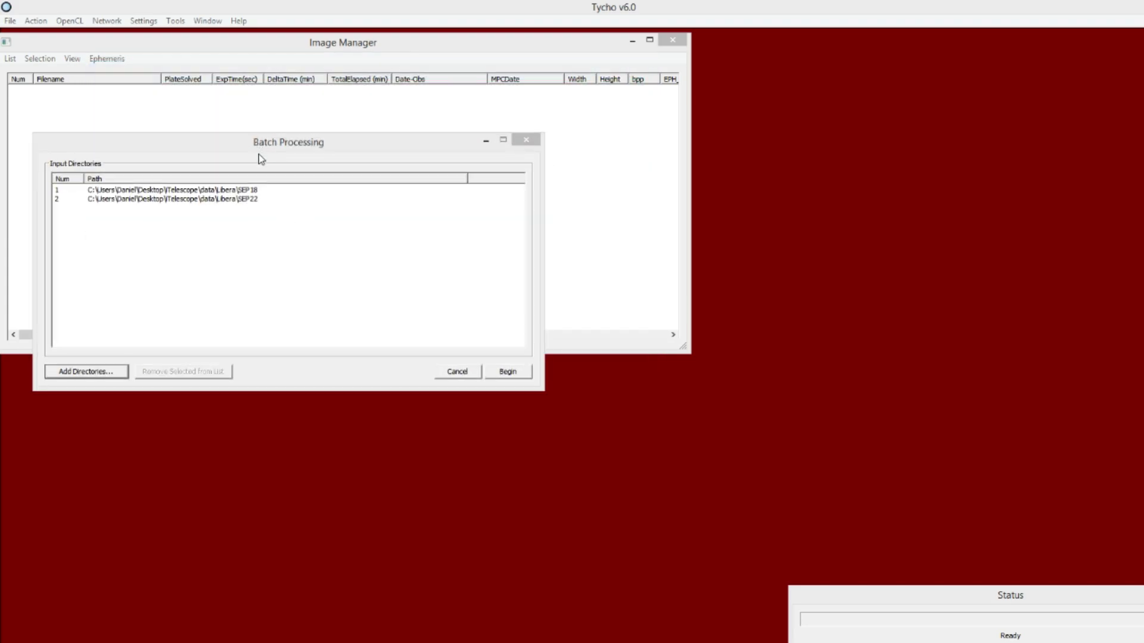
# Review the Auto Run settings, including the processing stages configured for EXPRESS calibration, and accept them.
pyautogui.click(152, 22)
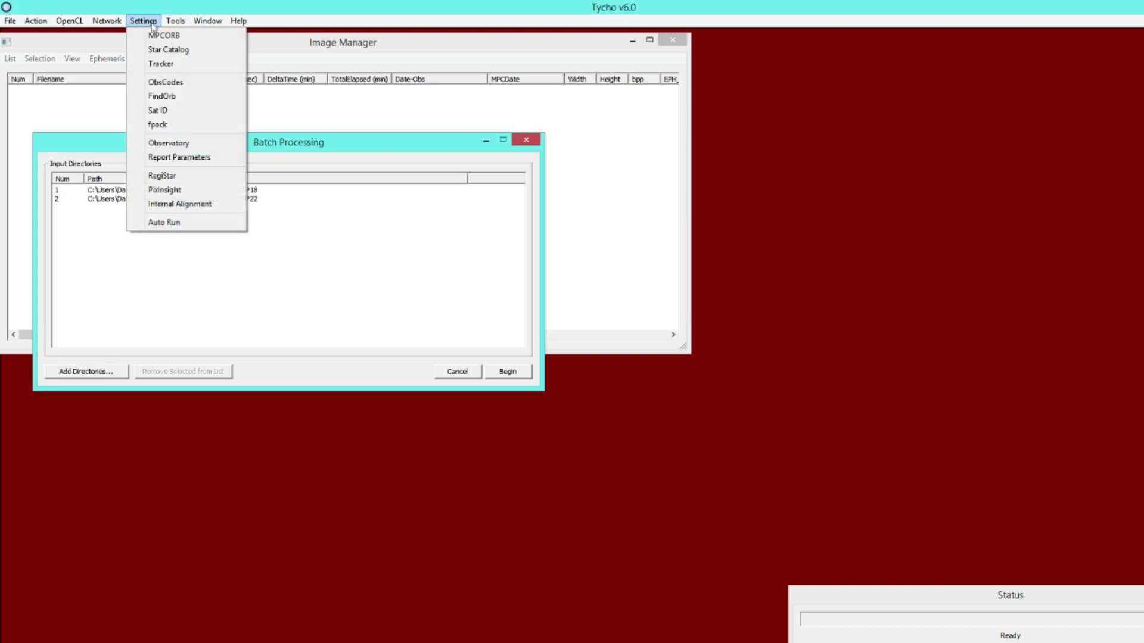
pyautogui.click(182, 224)
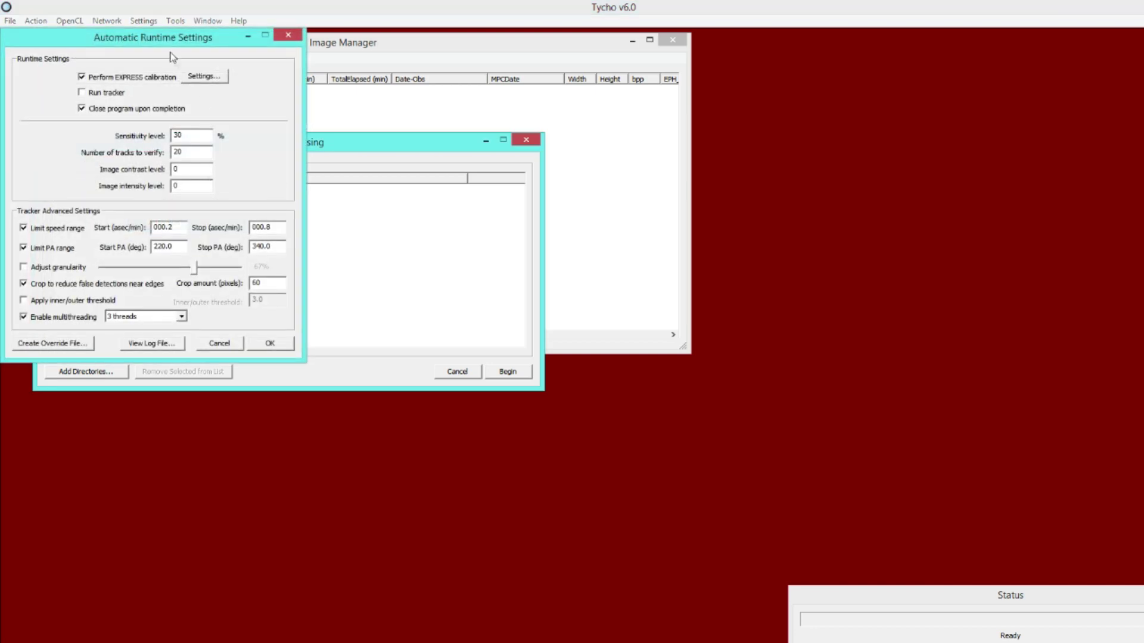
pyautogui.moveTo(392, 102); pyautogui.dragTo(742, 173)
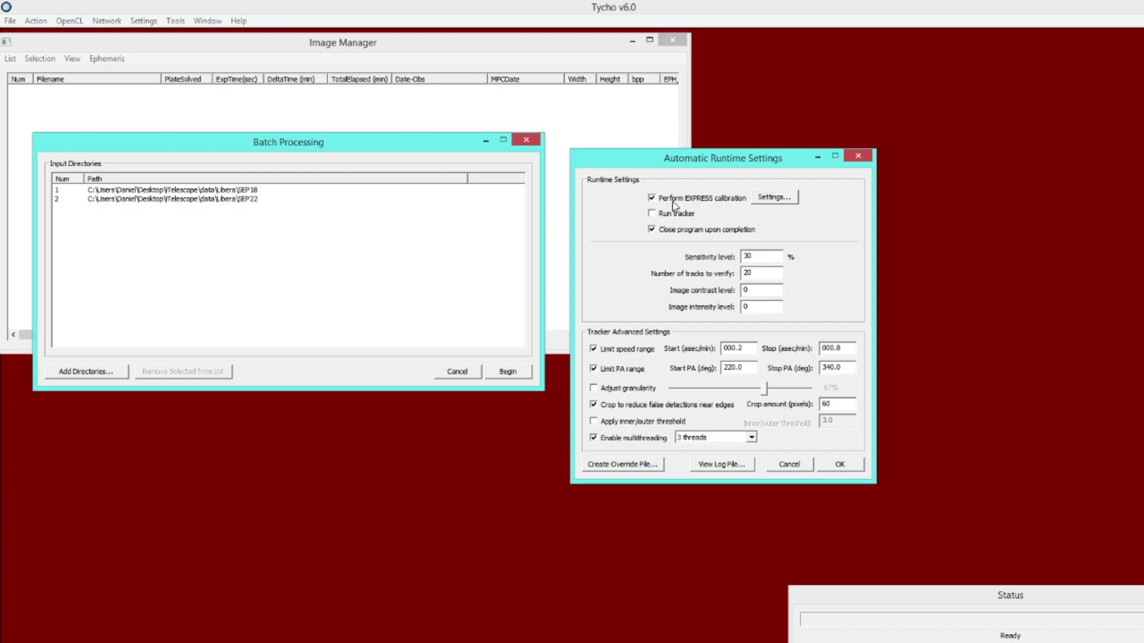
pyautogui.click(765, 199)
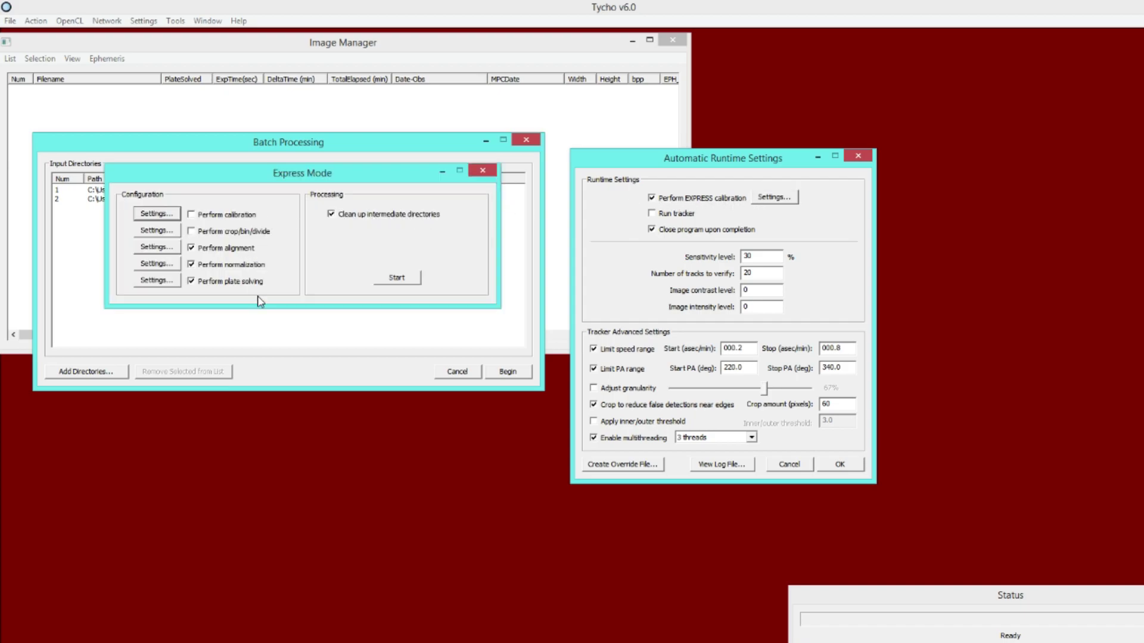
pyautogui.click(482, 171)
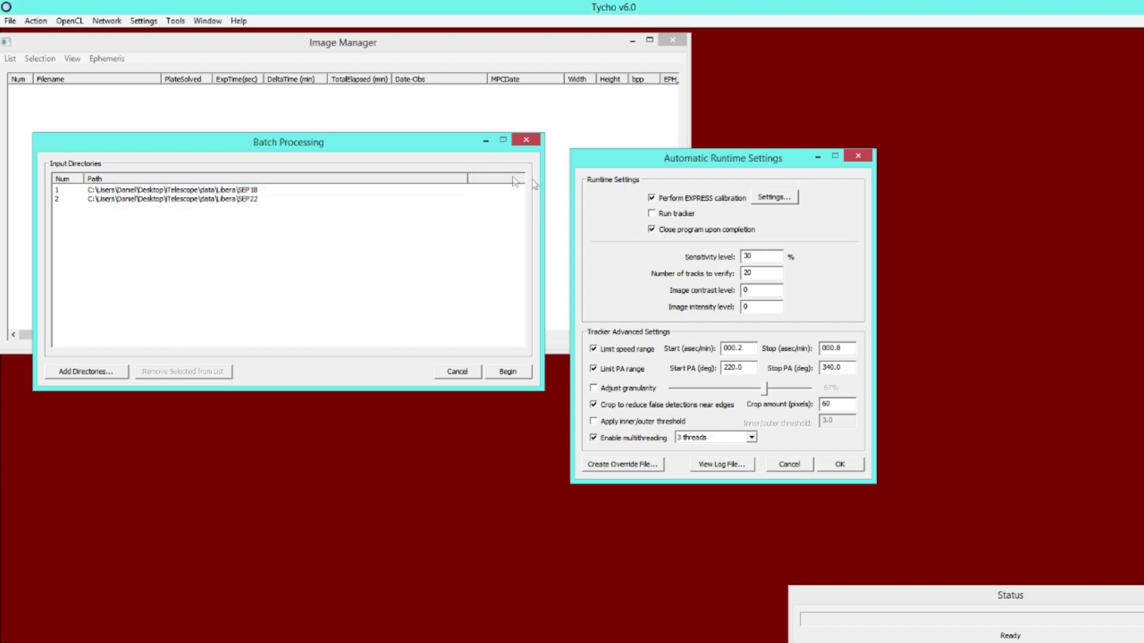
pyautogui.click(665, 216)
pyautogui.click(844, 466)
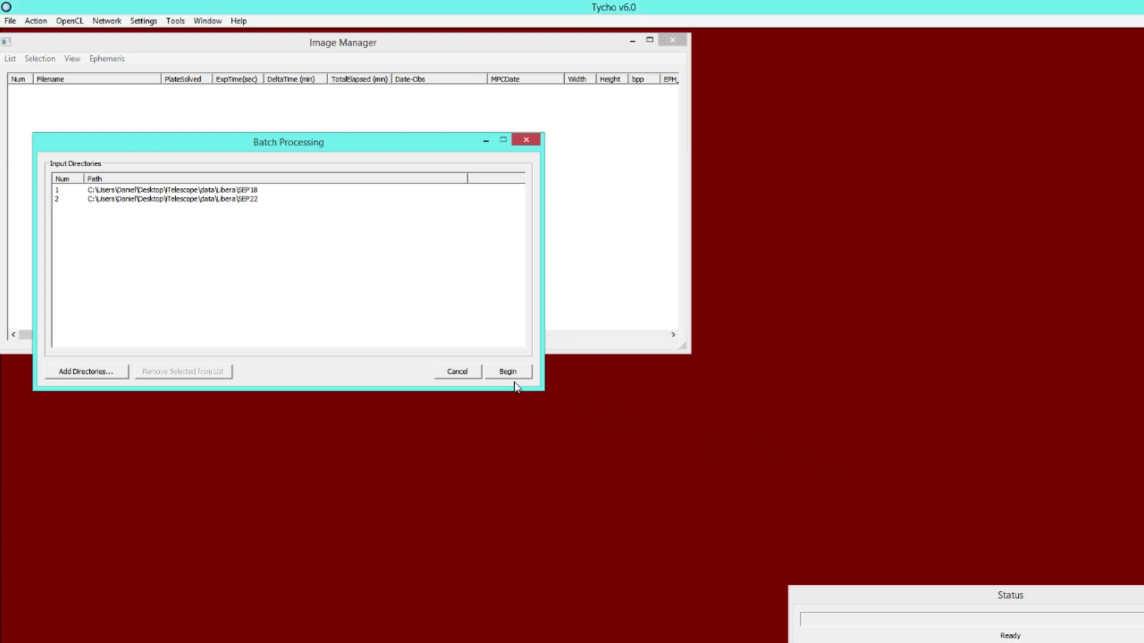
# Run batch processing on the SEP18 and SEP22 directories and close the Batch Processing window.
pyautogui.click(476, 270)
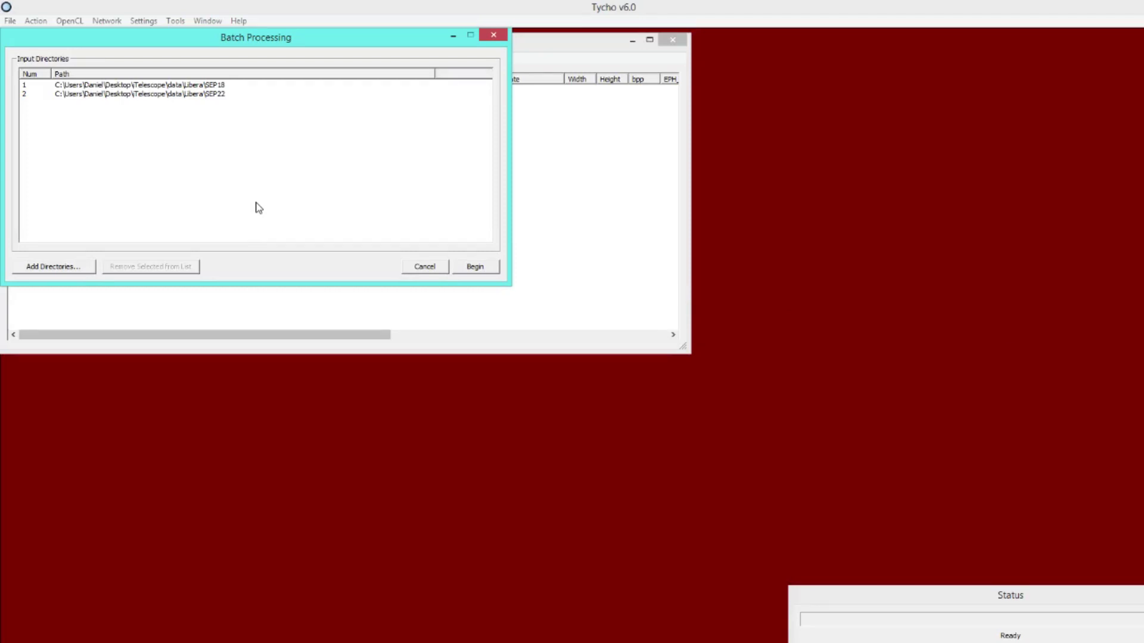
pyautogui.click(493, 34)
# Load all the processed FITS images from the SEP18_a_n folder into the Image Manager.
pyautogui.click(10, 58)
pyautogui.click(35, 73)
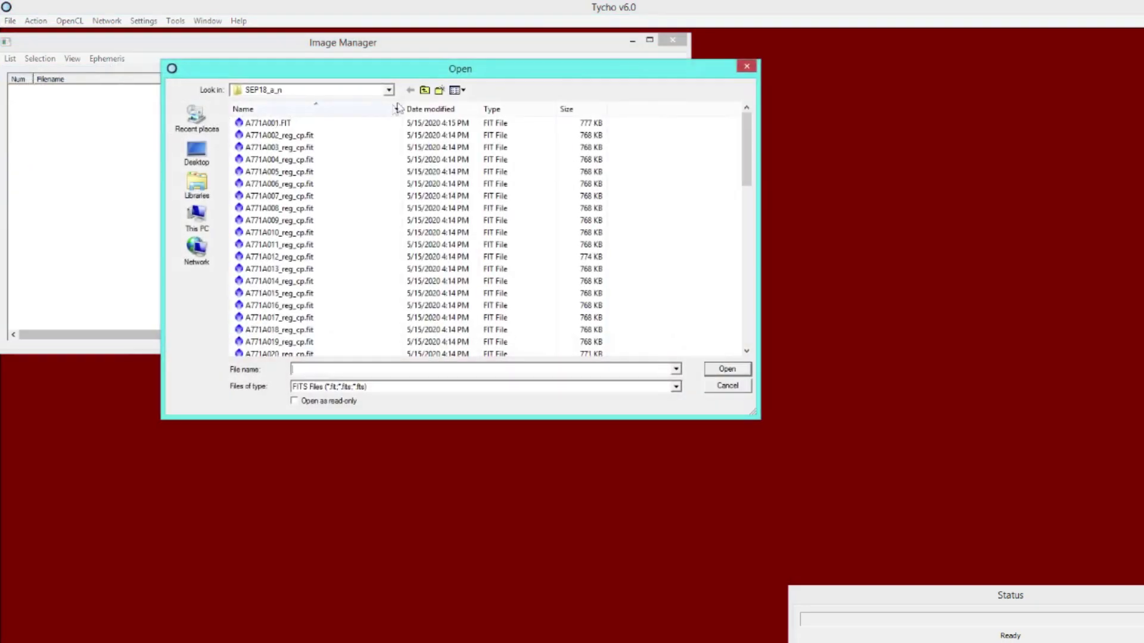
pyautogui.click(424, 90)
pyautogui.click(264, 136)
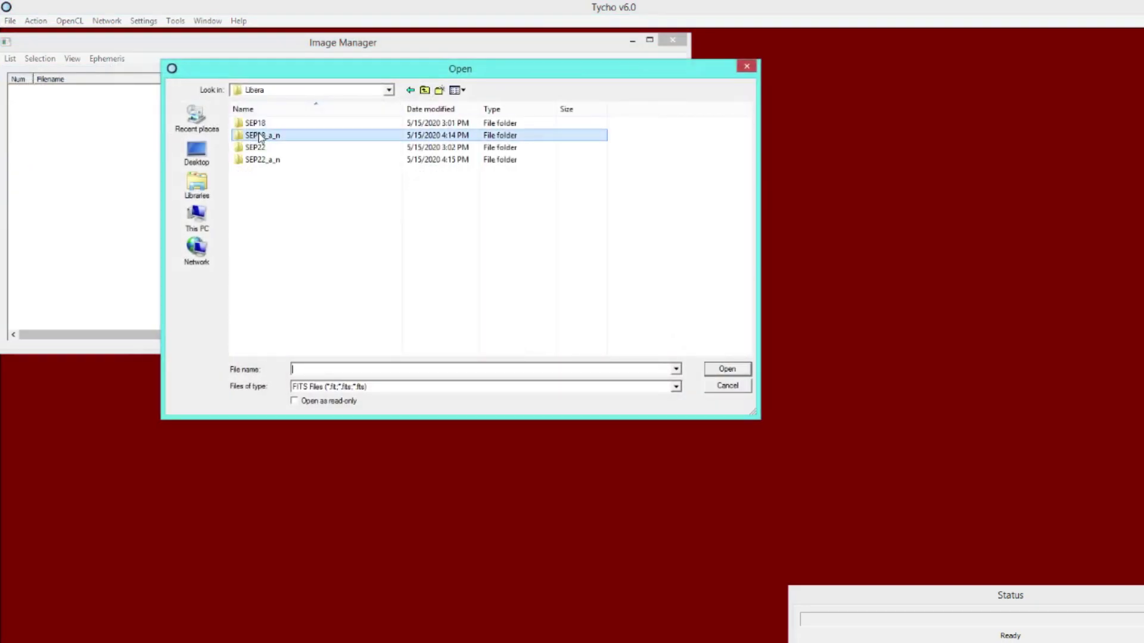
pyautogui.doubleClick(292, 141)
pyautogui.click(298, 147)
pyautogui.hotkey('ctrl', 'a')
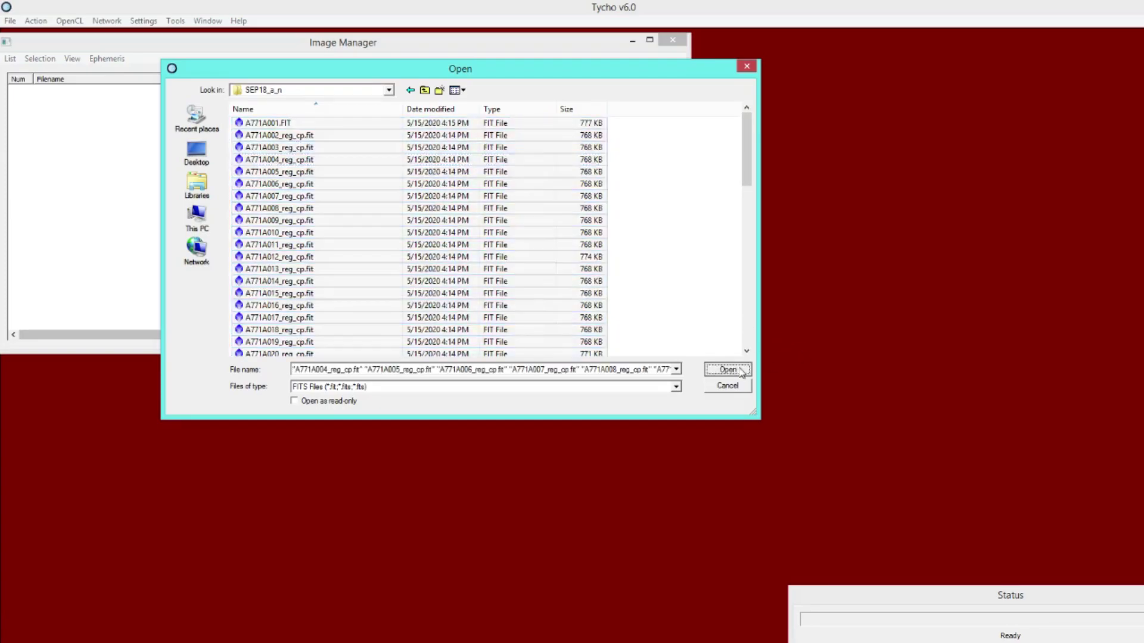
pyautogui.press('Return')
# View the processed images in the Image Viewer with the image list placed next to it.
pyautogui.click(42, 21)
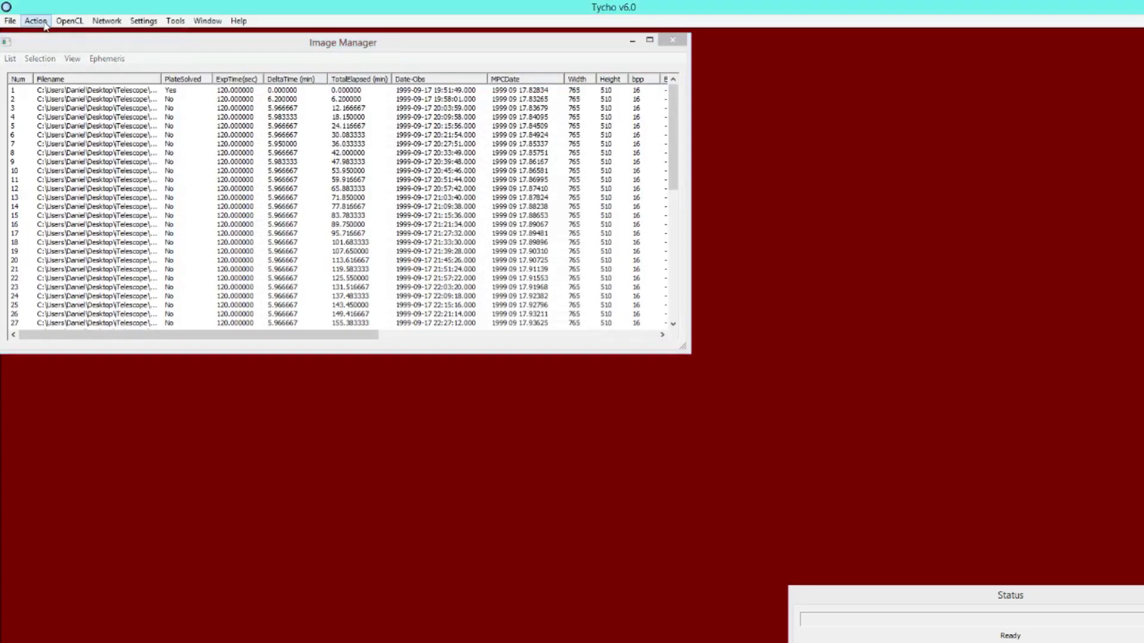
pyautogui.click(51, 37)
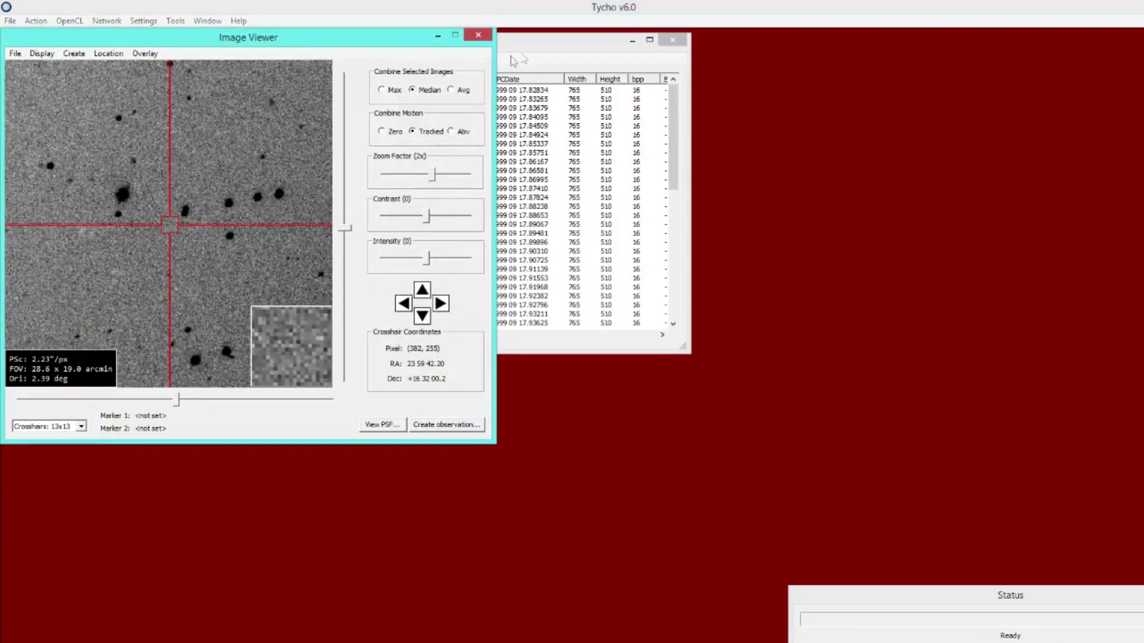
pyautogui.moveTo(659, 33); pyautogui.dragTo(694, 84)
# Blink repeatedly through the processed frames from image 1 to 60 to examine star alignment and background consistency.
pyautogui.click(599, 133)
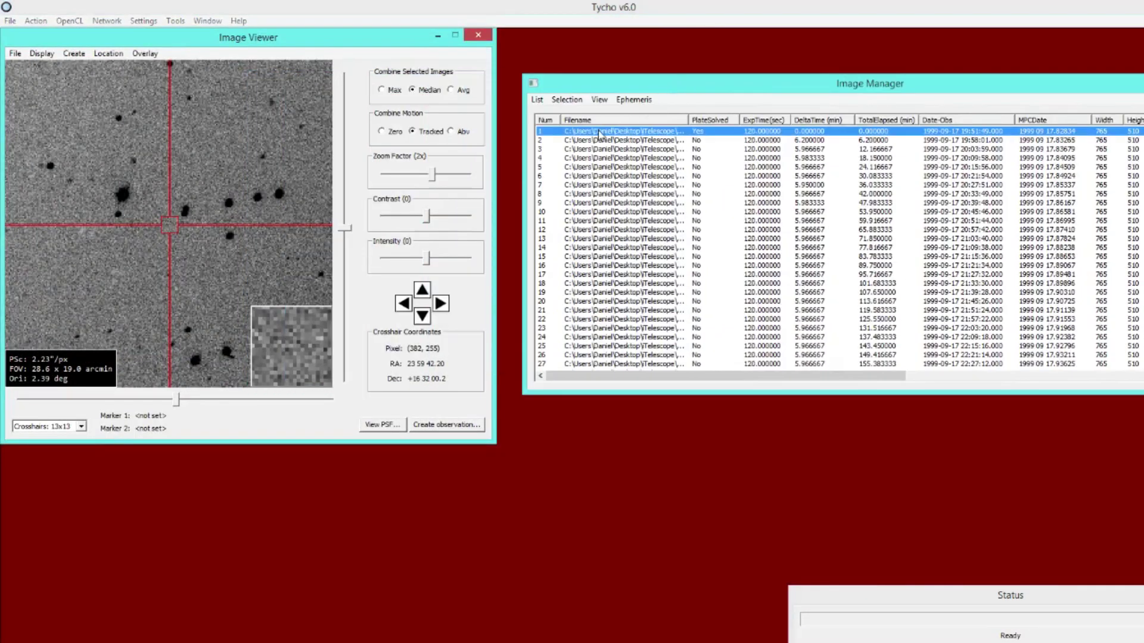
pyautogui.press('Down')
pyautogui.press('Down')
pyautogui.press('Down')
pyautogui.press('Down')
pyautogui.press('Down')
pyautogui.press('Down')
pyautogui.press('Down')
pyautogui.press('Down')
pyautogui.press('Down')
pyautogui.press('Down')
pyautogui.press('Down')
pyautogui.press('Down')
pyautogui.press('Down')
pyautogui.press('Down')
pyautogui.press('Down')
pyautogui.press('Down')
pyautogui.press('Down')
pyautogui.press('Down')
pyautogui.press('Down')
pyautogui.press('Down')
pyautogui.press('Down')
pyautogui.press('Down')
pyautogui.press('Down')
pyautogui.press('Down')
pyautogui.press('Down')
pyautogui.press('Down')
pyautogui.press('Down')
pyautogui.press('Down')
pyautogui.press('Down')
pyautogui.press('Down')
pyautogui.press('Down')
pyautogui.press('Down')
pyautogui.press('Down')
pyautogui.press('Down')
pyautogui.press('Down')
pyautogui.press('Down')
pyautogui.press('Down')
pyautogui.press('Down')
pyautogui.press('Down')
pyautogui.press('Down')
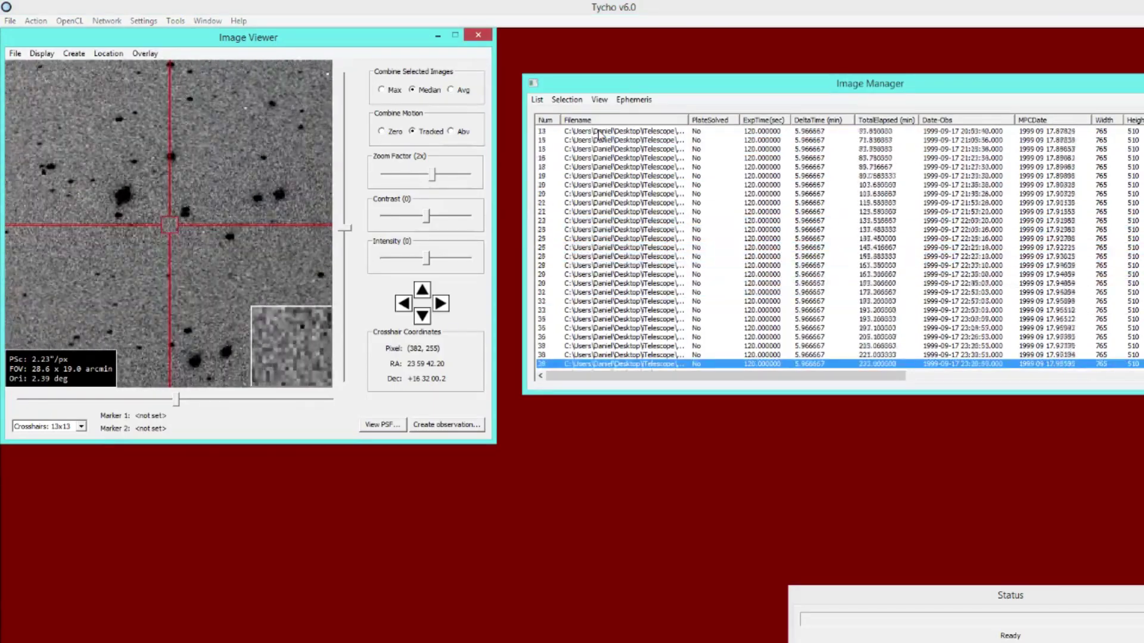
pyautogui.press('Up')
pyautogui.press('Up')
pyautogui.press('Up')
pyautogui.press('Up')
pyautogui.press('Up')
pyautogui.press('Up')
pyautogui.press('Up')
pyautogui.press('Up')
pyautogui.press('Up')
pyautogui.press('Up')
pyautogui.press('Up')
pyautogui.press('Up')
pyautogui.press('Up')
pyautogui.press('Up')
pyautogui.press('Up')
pyautogui.press('Up')
pyautogui.press('Up')
pyautogui.press('Up')
pyautogui.press('Up')
pyautogui.press('Up')
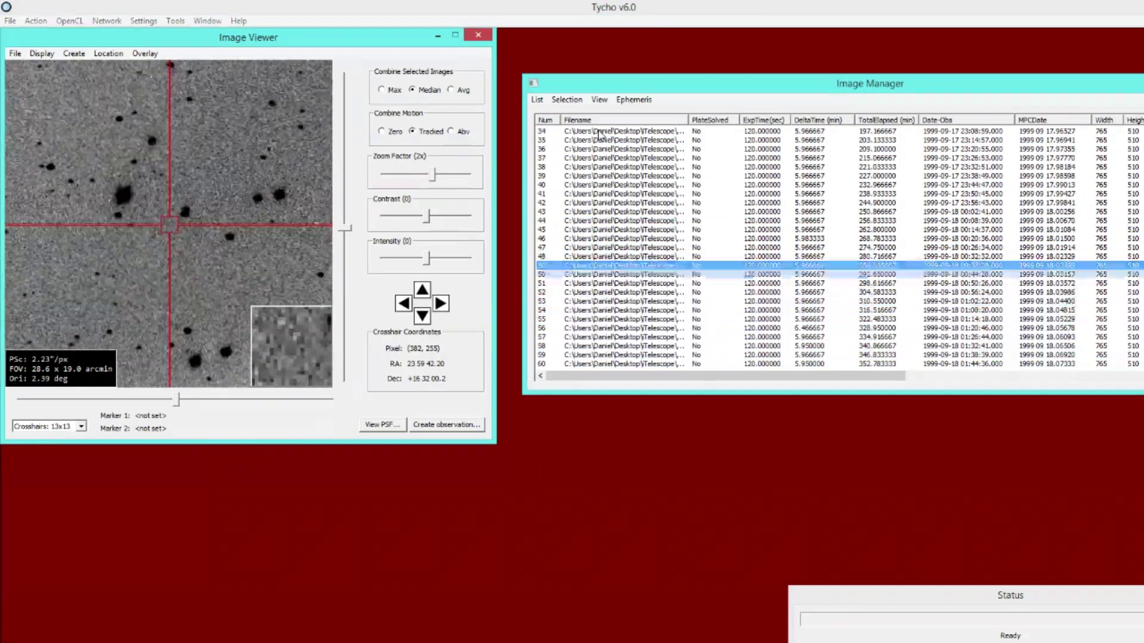
pyautogui.press('Up')
pyautogui.press('Up')
pyautogui.press('Up')
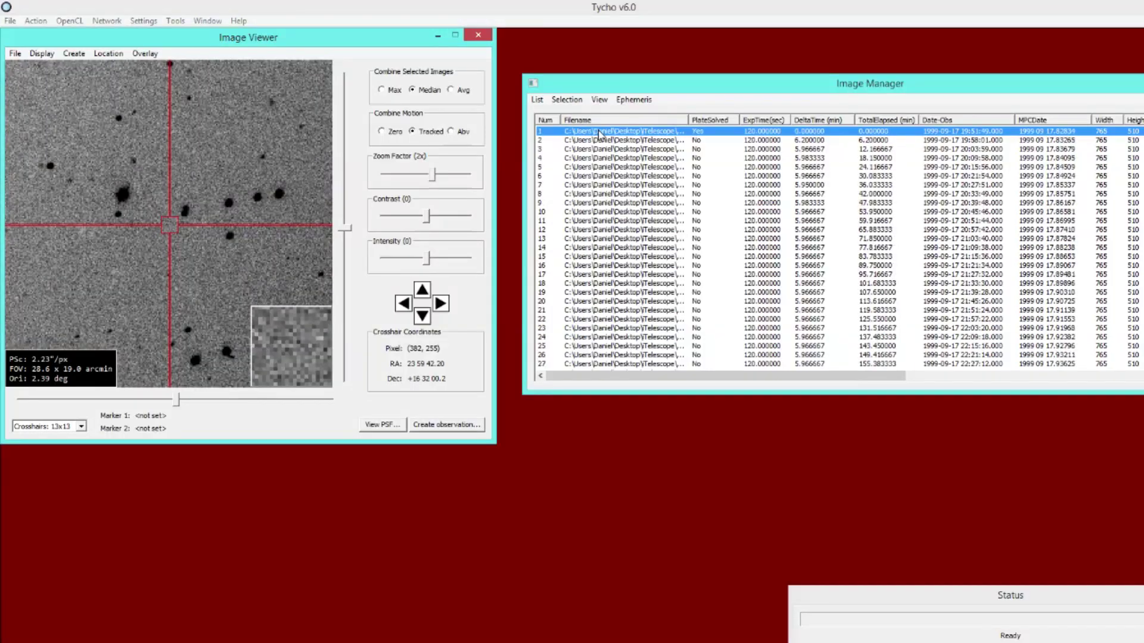
pyautogui.press('Down')
pyautogui.press('Down')
pyautogui.press('Down')
pyautogui.press('Down')
pyautogui.press('Down')
pyautogui.press('Down')
pyautogui.press('Down')
pyautogui.press('Down')
pyautogui.press('Down')
pyautogui.press('Down')
pyautogui.press('Down')
pyautogui.press('Down')
pyautogui.press('Down')
pyautogui.press('Down')
pyautogui.press('Down')
pyautogui.press('Down')
pyautogui.press('Down')
pyautogui.press('Down')
pyautogui.press('Down')
pyautogui.press('Down')
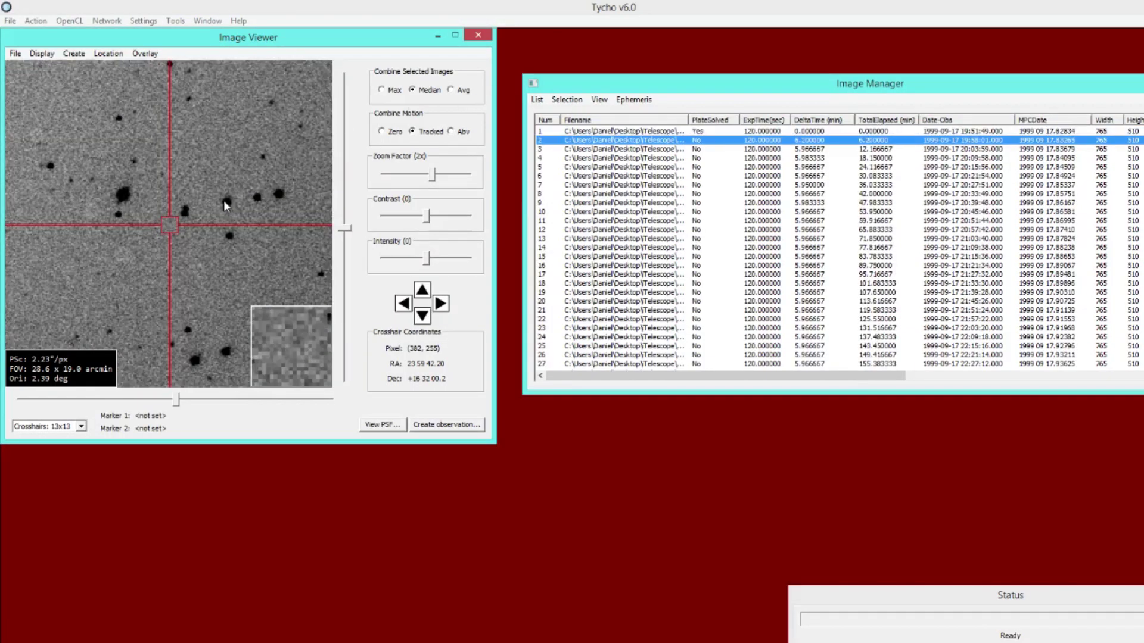
pyautogui.press('Down')
pyautogui.press('Down')
pyautogui.press('Down')
pyautogui.press('Down')
pyautogui.press('Down')
pyautogui.press('Down')
pyautogui.press('Down')
pyautogui.press('Down')
pyautogui.press('Down')
pyautogui.press('Down')
pyautogui.press('Down')
pyautogui.press('Down')
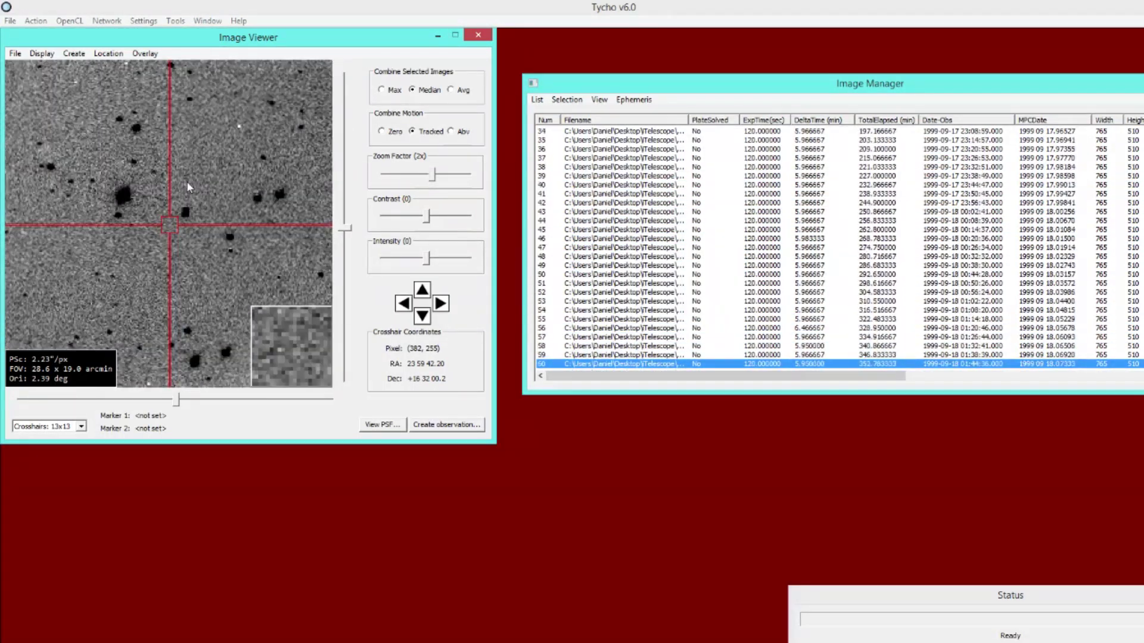
# Check the configured paths to the FindOrb executables and close the settings without changing them.
pyautogui.moveTo(576, 88); pyautogui.dragTo(134, 156)
pyautogui.moveTo(779, 268); pyautogui.dragTo(897, 269)
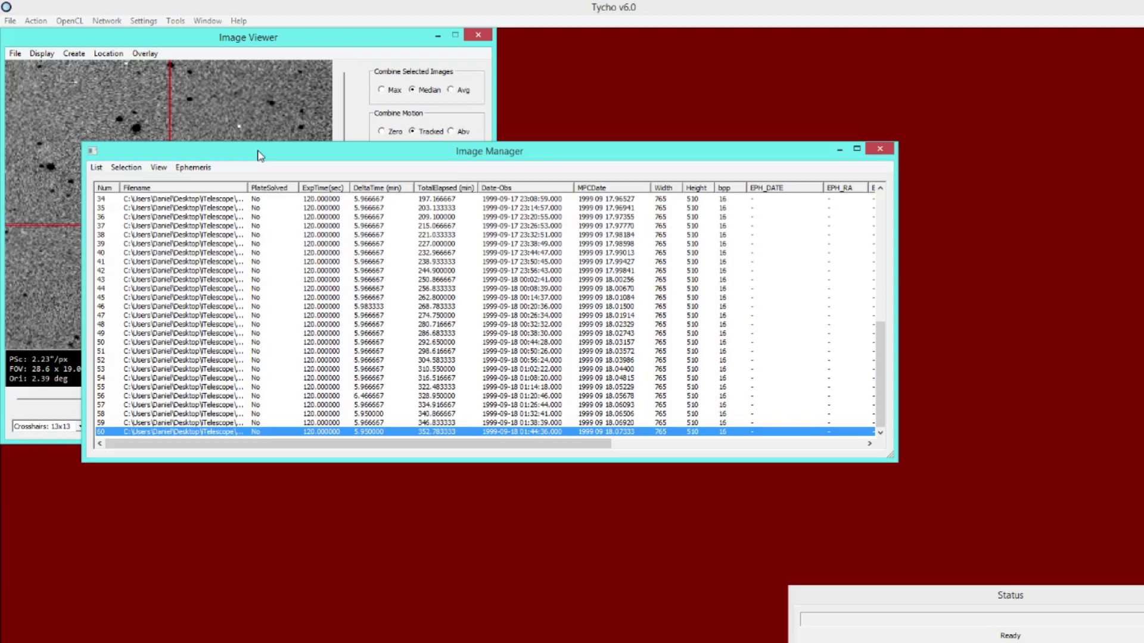
pyautogui.click(144, 21)
pyautogui.click(182, 96)
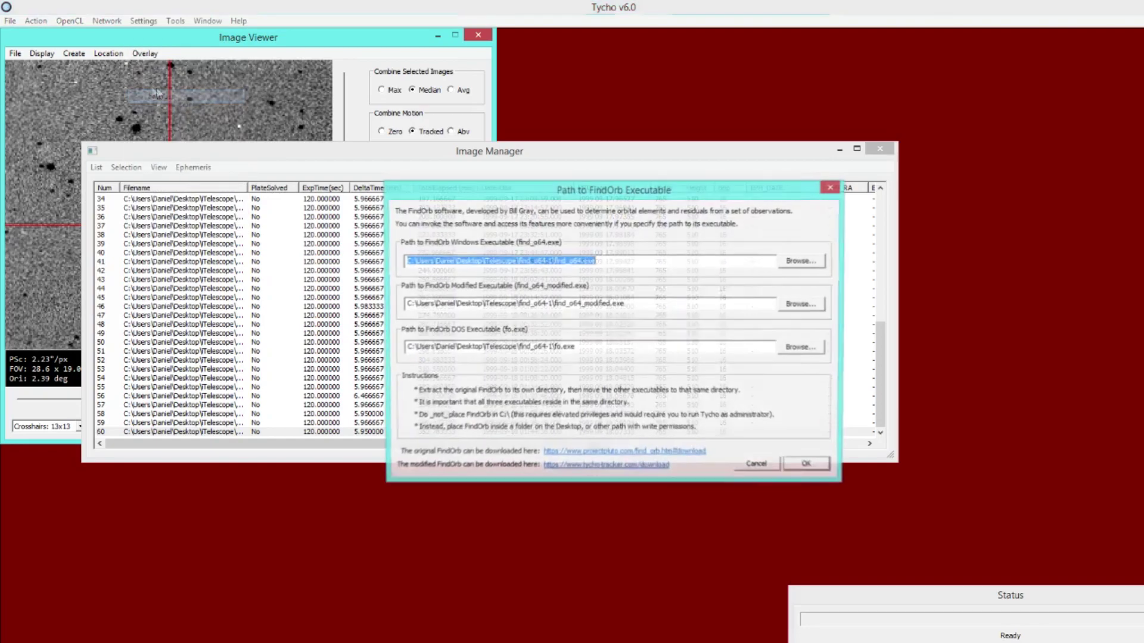
pyautogui.moveTo(425, 189); pyautogui.dragTo(309, 111)
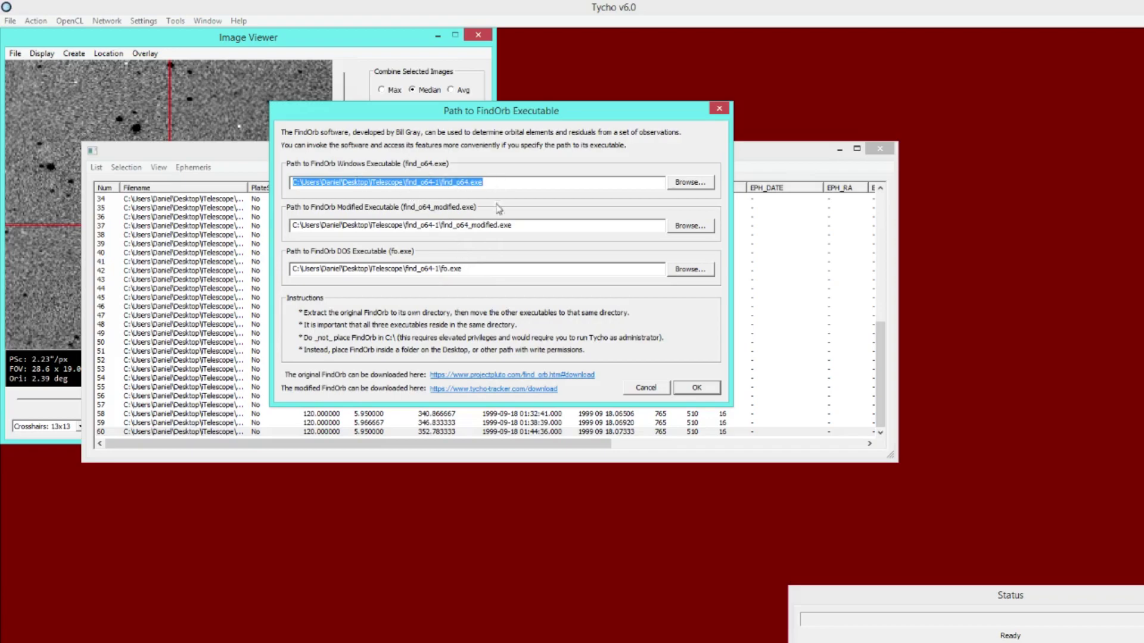
pyautogui.click(646, 388)
# Download the observations of object 771 from the confirmed-object database and go to the most recent records.
pyautogui.moveTo(217, 152); pyautogui.dragTo(200, 157)
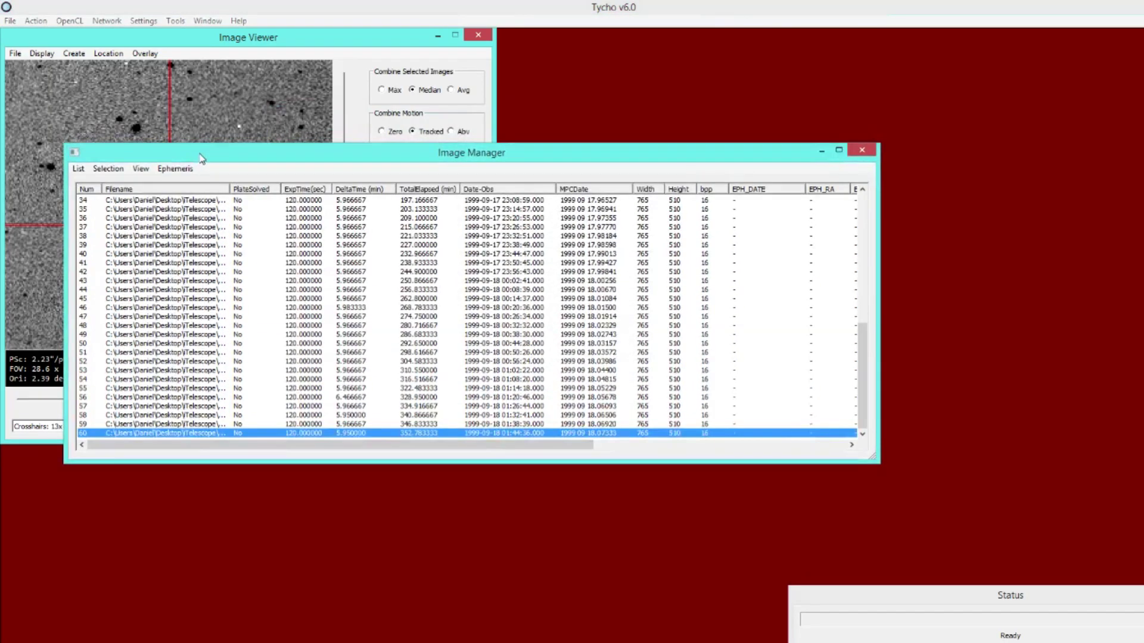
pyautogui.click(175, 24)
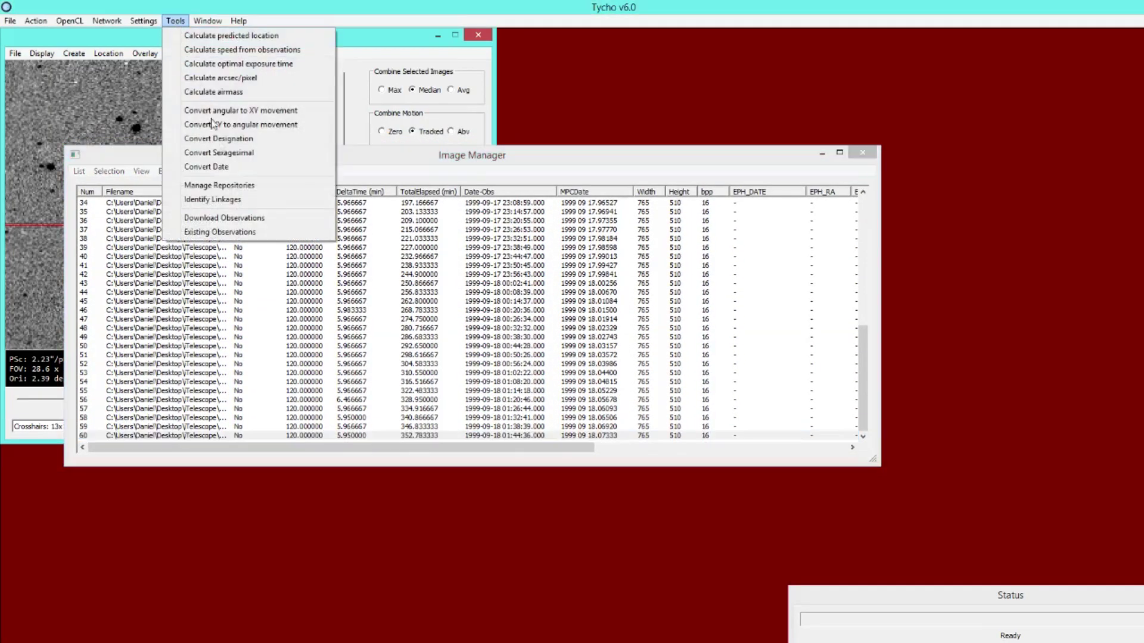
pyautogui.click(221, 218)
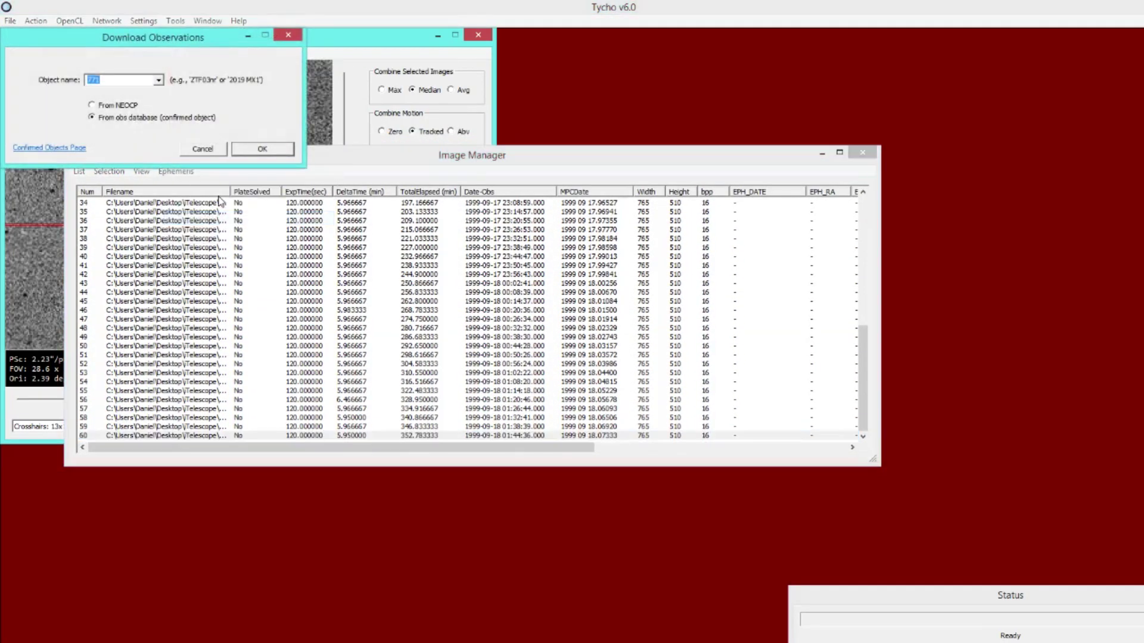
pyautogui.click(109, 79)
pyautogui.click(262, 149)
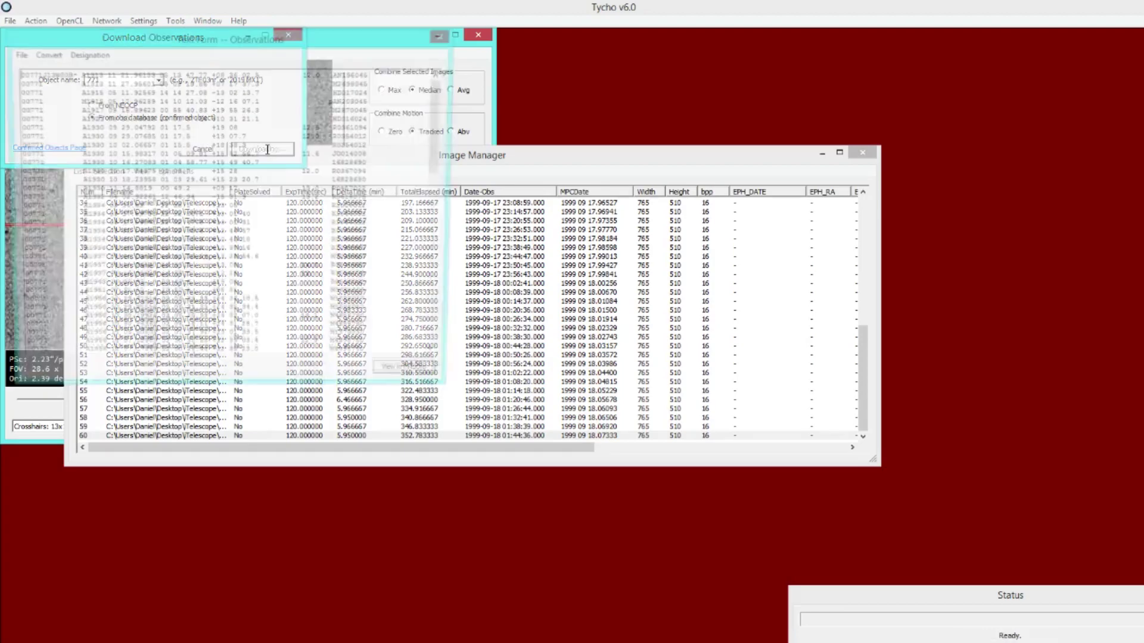
pyautogui.moveTo(476, 145); pyautogui.dragTo(475, 414)
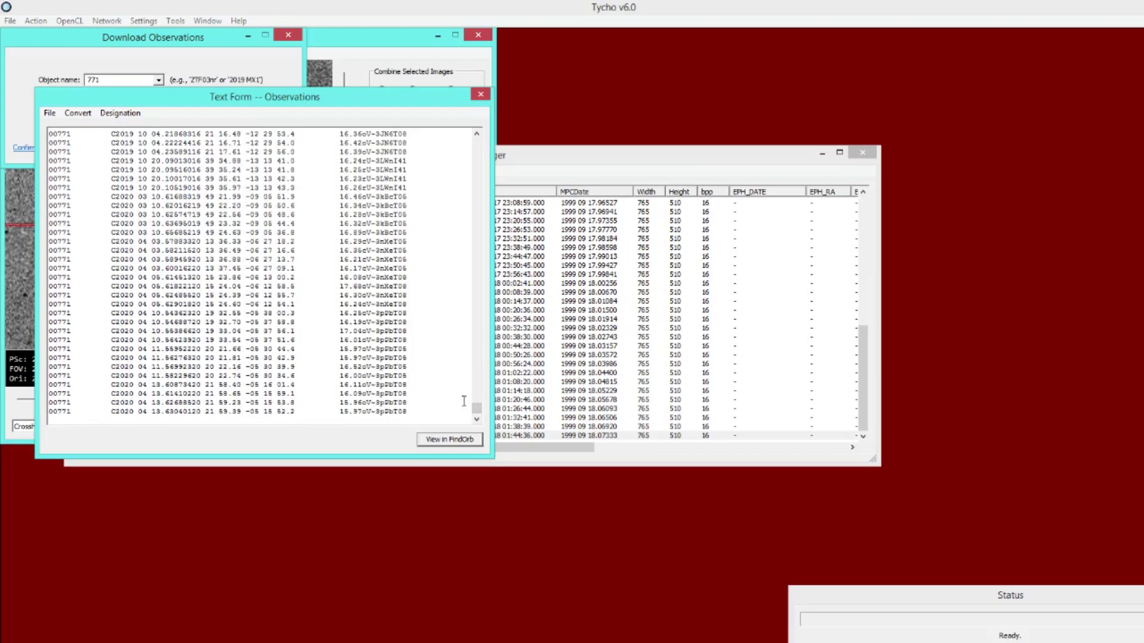
# Load the downloaded observations of 771 into FindOrb and place its window so the orbital elements can be read.
pyautogui.click(447, 439)
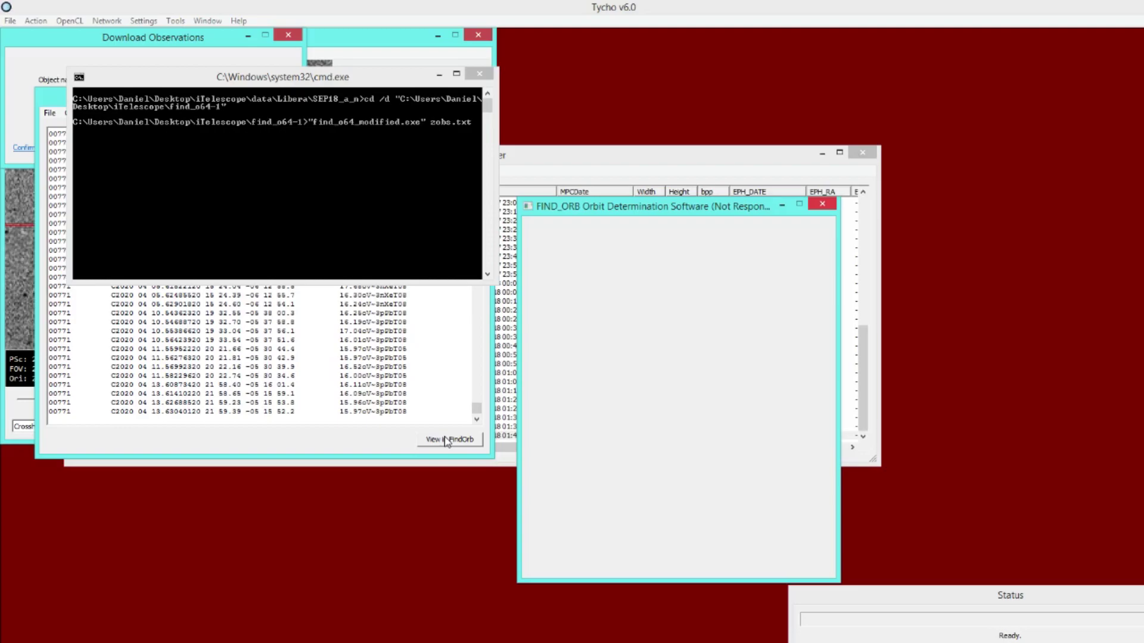
pyautogui.moveTo(669, 211); pyautogui.dragTo(639, 212)
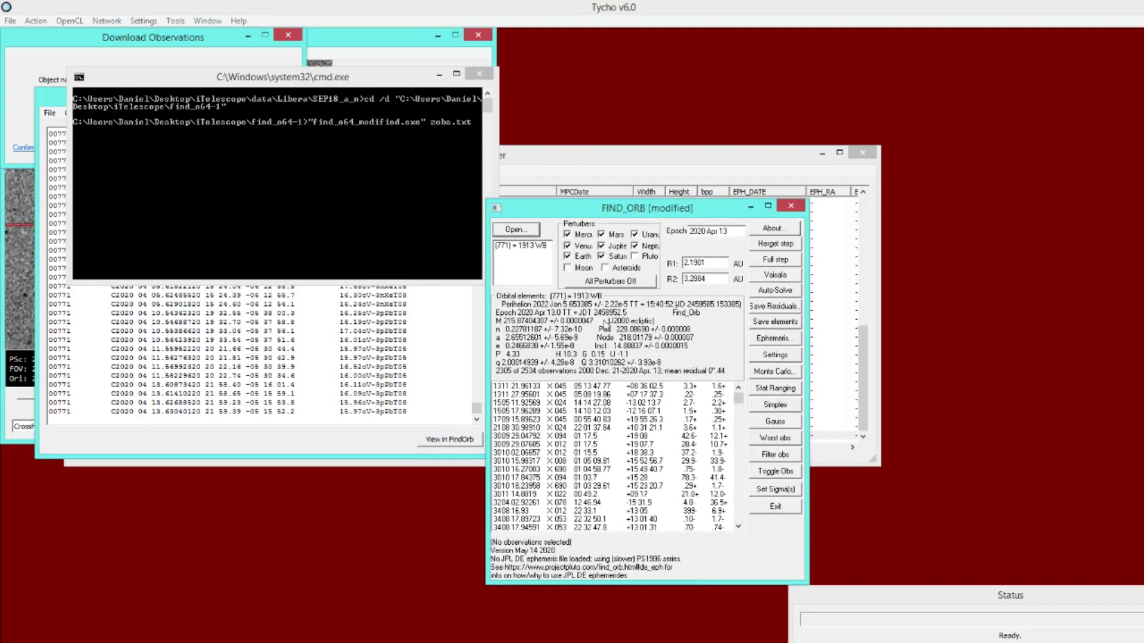
pyautogui.moveTo(565, 213); pyautogui.dragTo(549, 214)
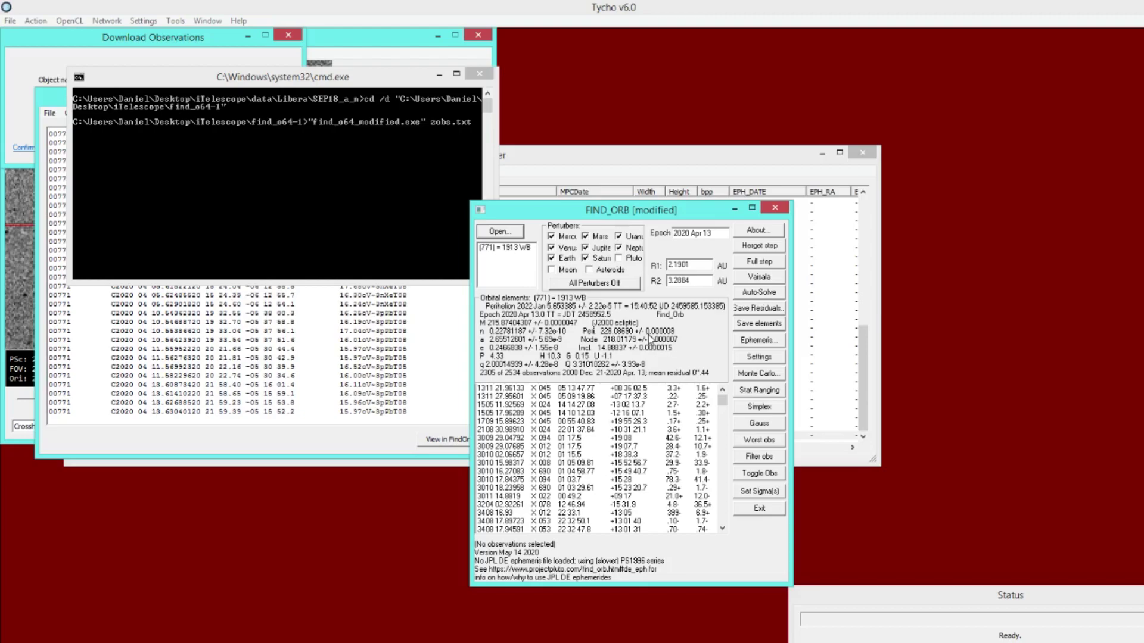
pyautogui.moveTo(568, 210); pyautogui.dragTo(557, 212)
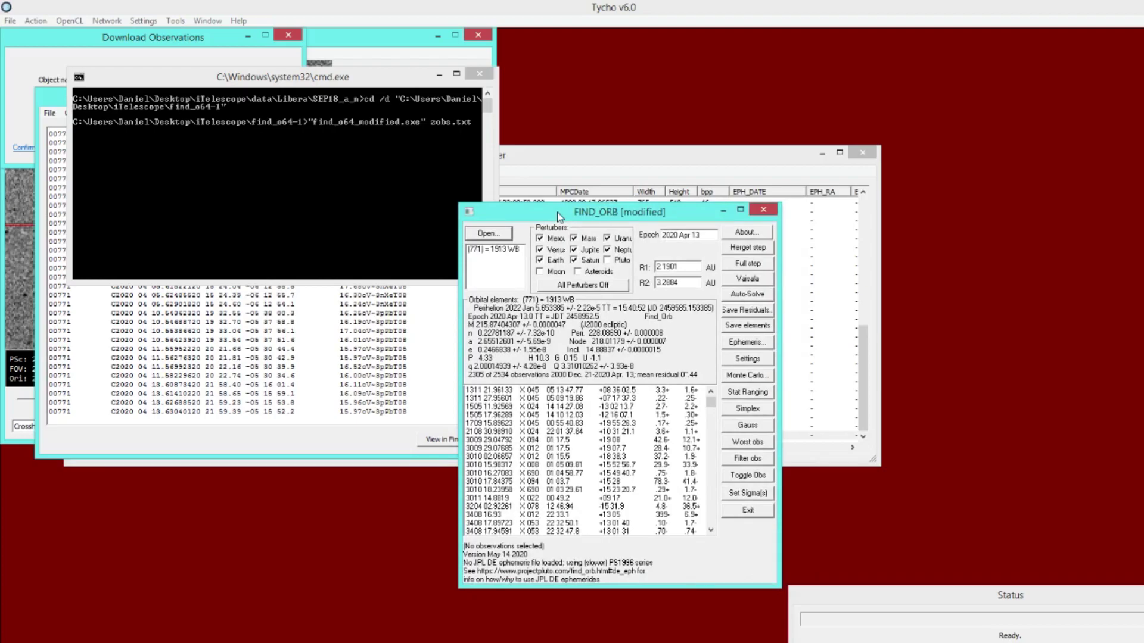
pyautogui.moveTo(557, 212); pyautogui.dragTo(491, 206)
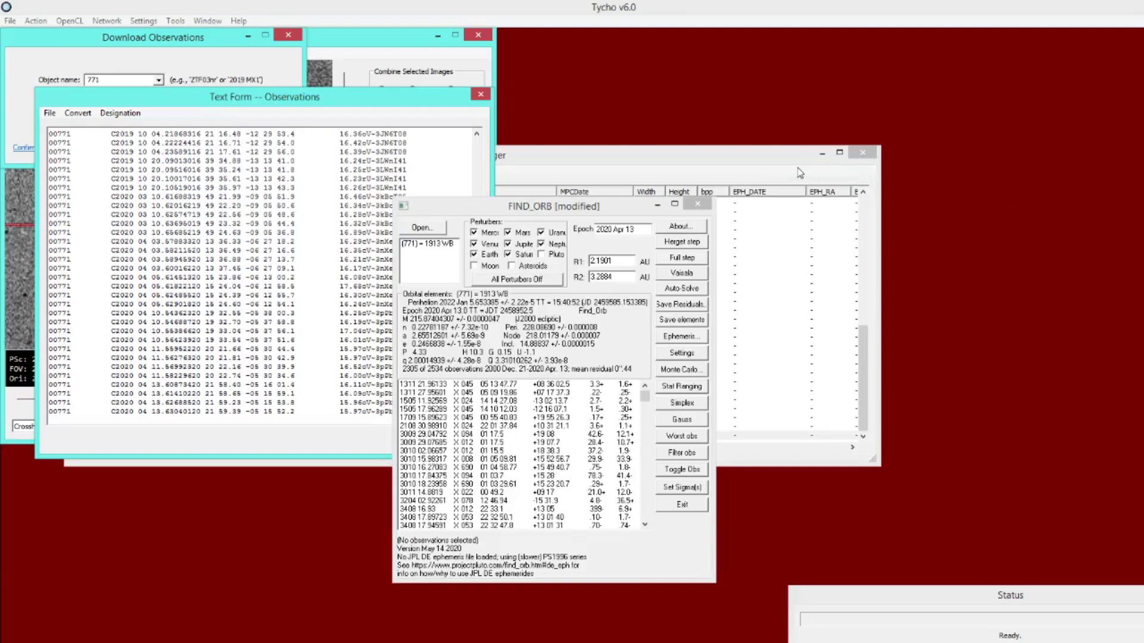
# Start a new observatory entry in the observatory configuration and label it with the observer's name.
pyautogui.click(144, 20)
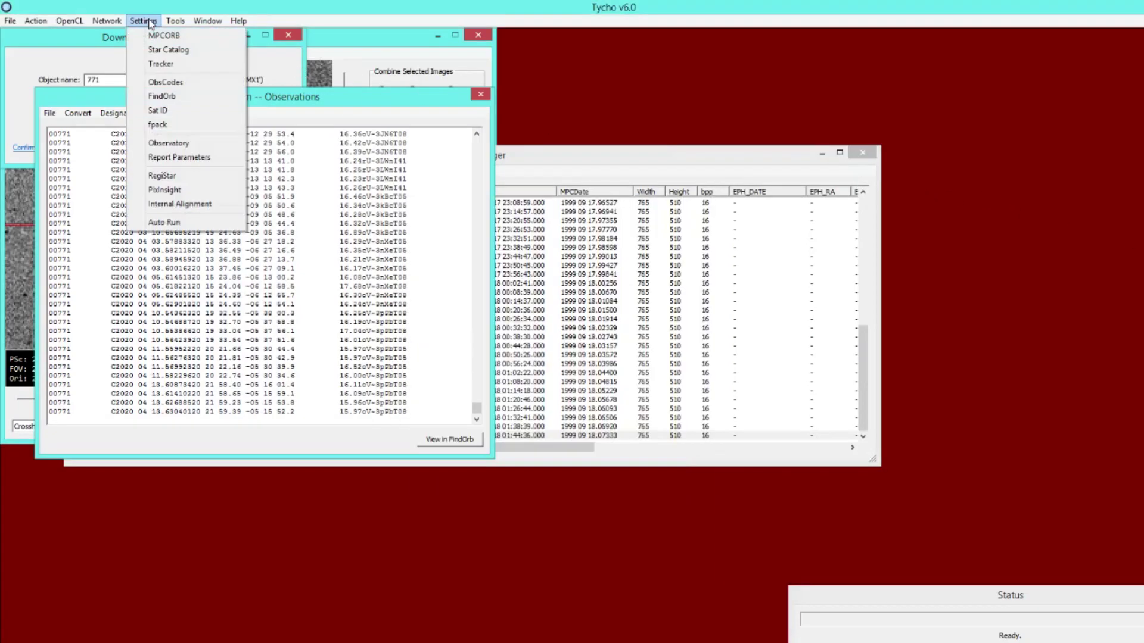
pyautogui.click(199, 145)
pyautogui.moveTo(354, 36); pyautogui.dragTo(370, 191)
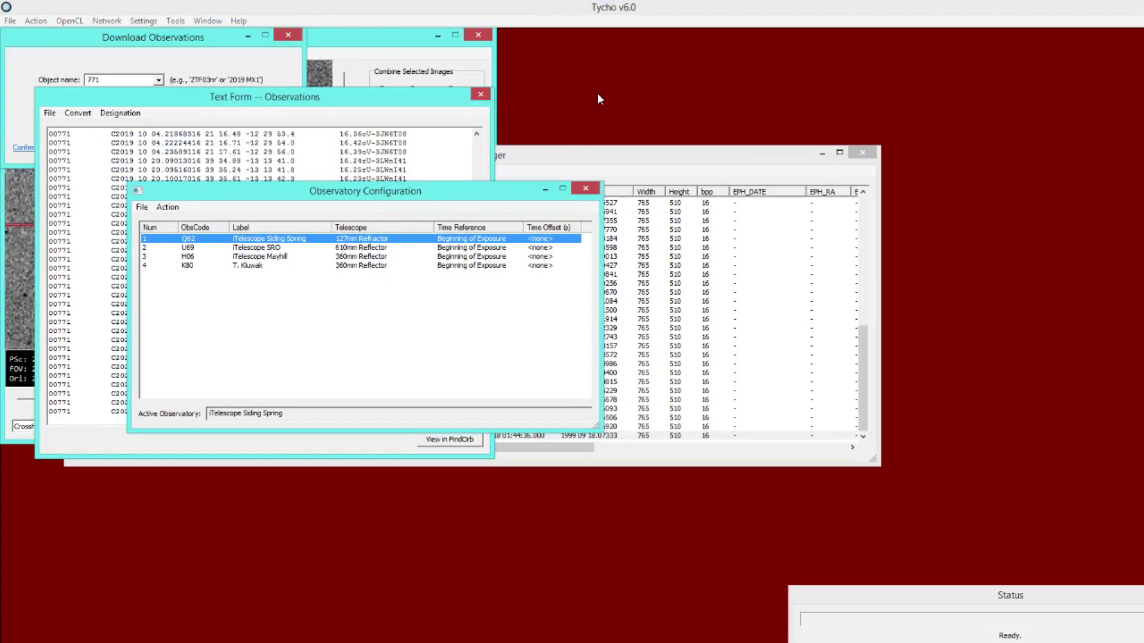
pyautogui.click(142, 207)
pyautogui.click(185, 219)
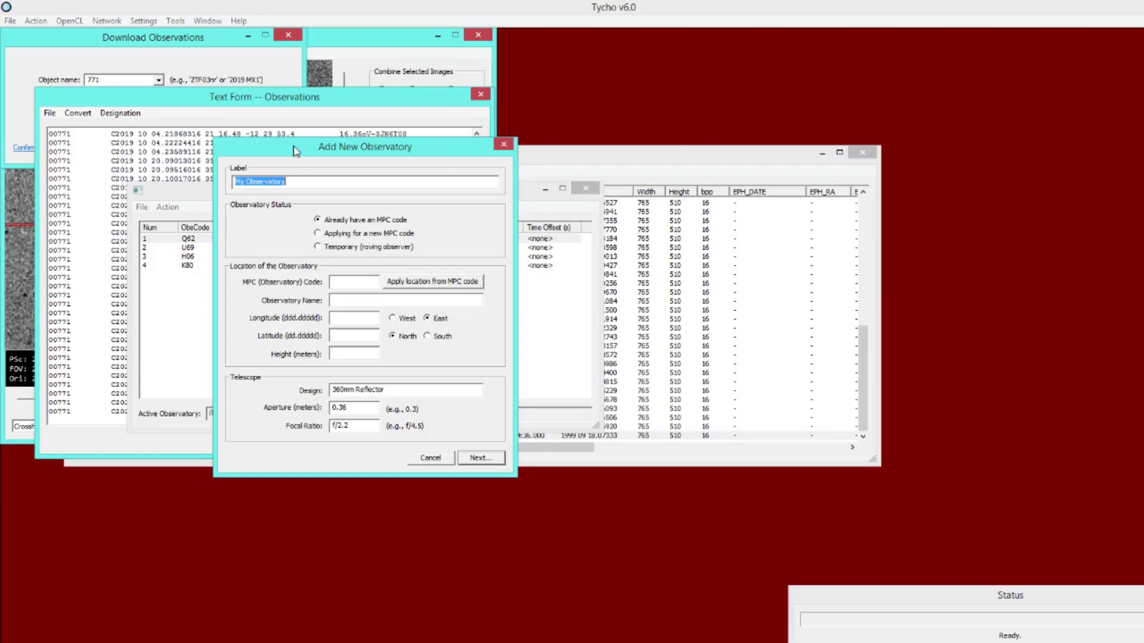
pyautogui.write('B. Warner')
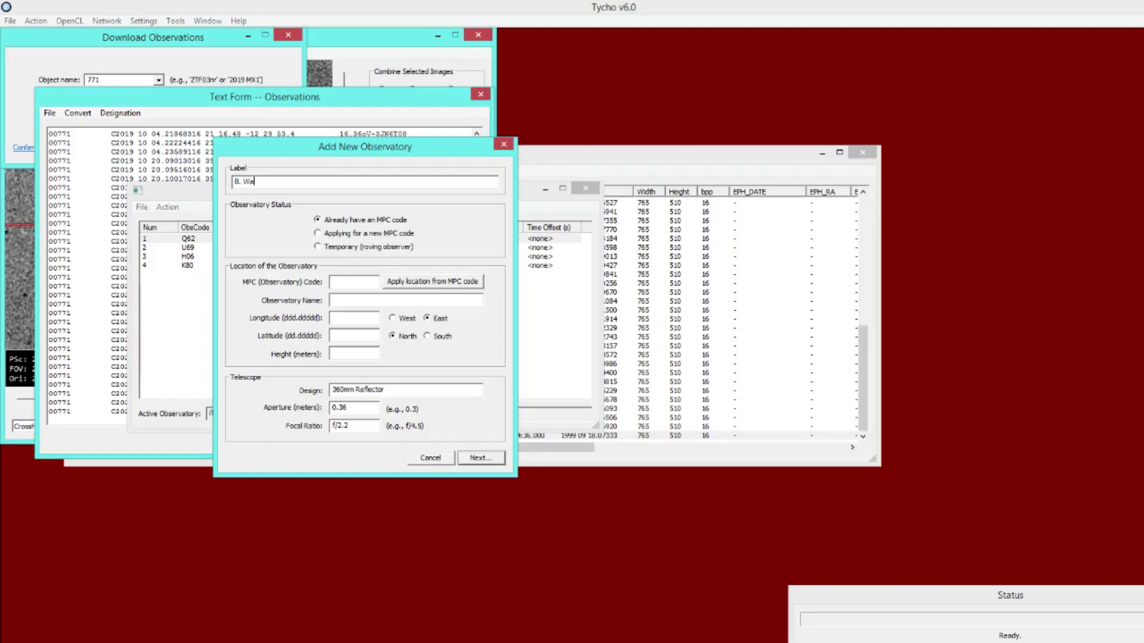
# Set the MPC code to 716, apply its location, and finish the entry with the default telescope and time settings.
pyautogui.click(353, 279)
pyautogui.write('771')
pyautogui.press('BackSpace')
pyautogui.press('BackSpace')
pyautogui.write('16')
pyautogui.click(421, 287)
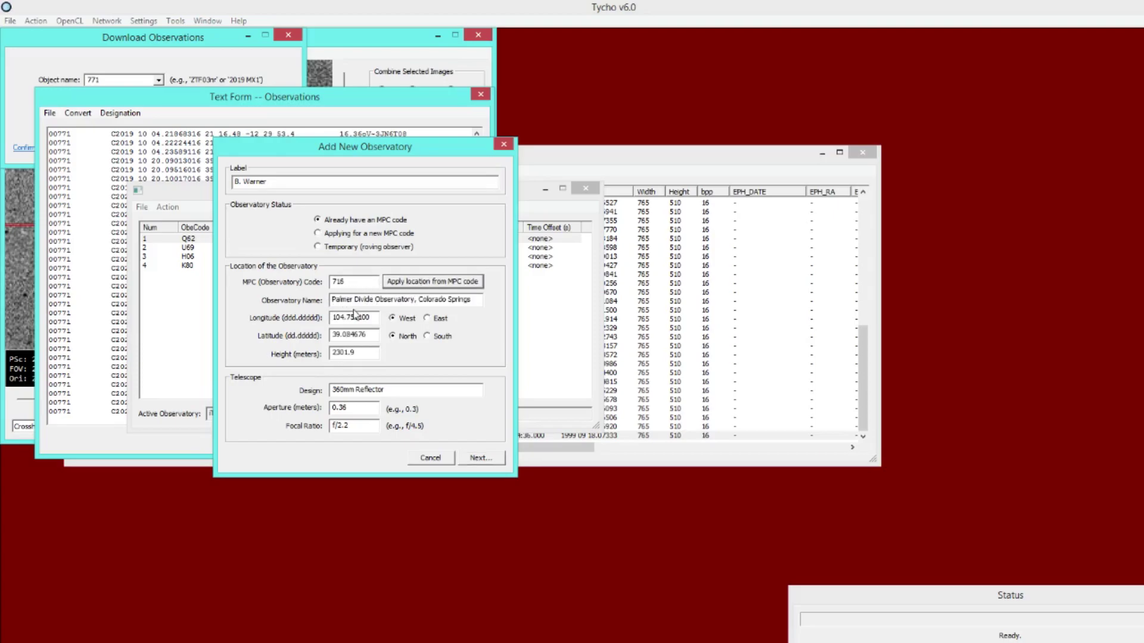
pyautogui.click(368, 353)
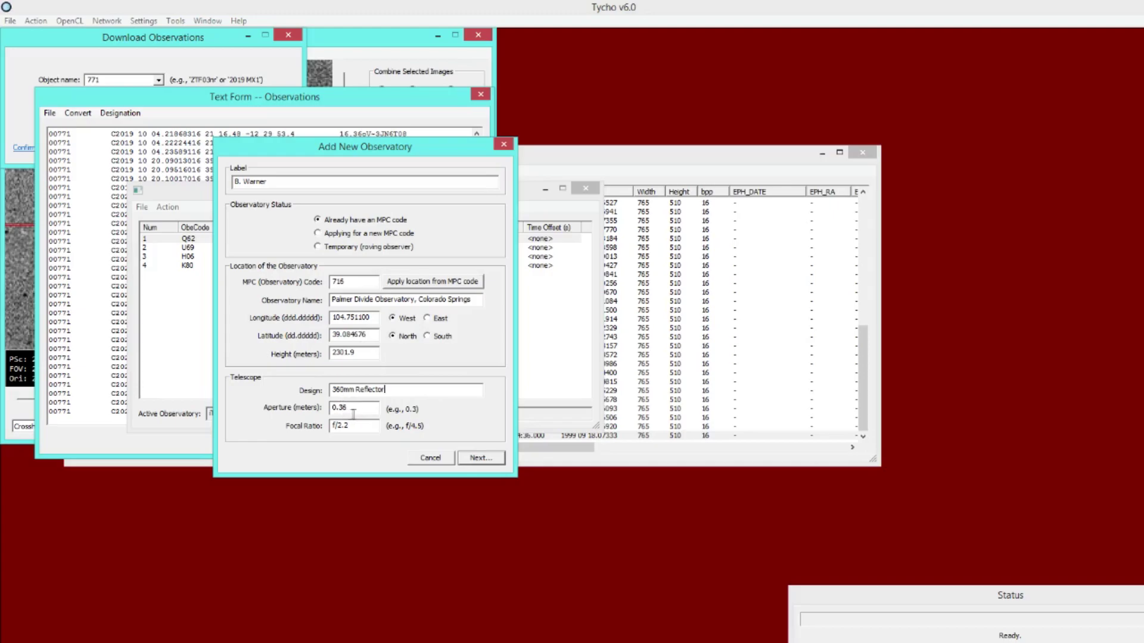
pyautogui.click(480, 458)
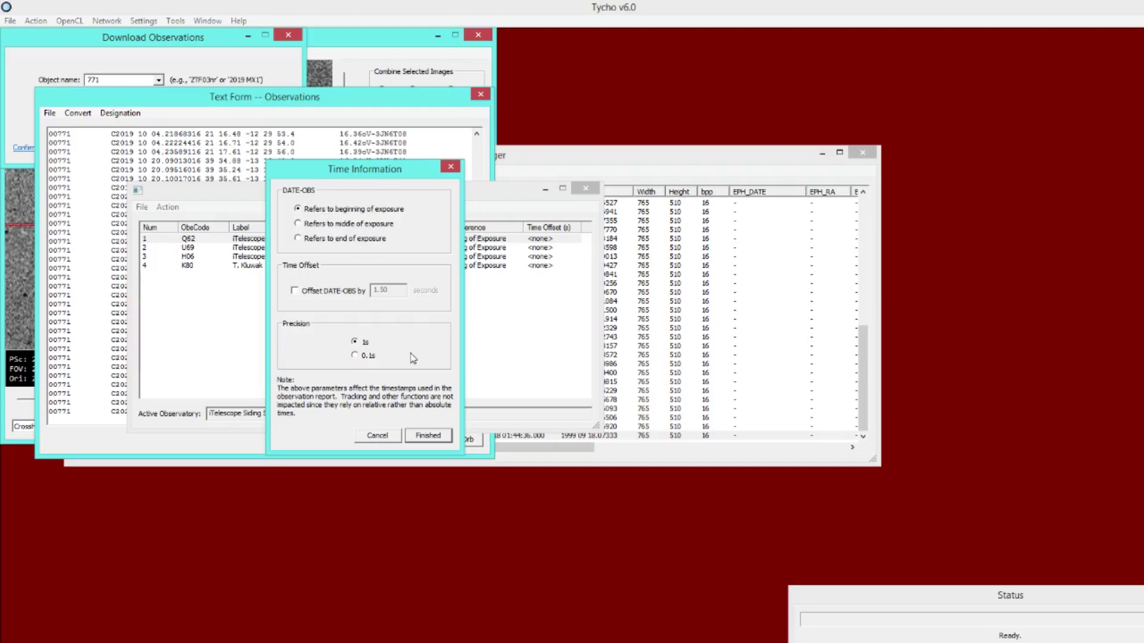
pyautogui.click(428, 435)
# Make the new observatory with code 716 the active one and close the observatory configuration.
pyautogui.click(262, 275)
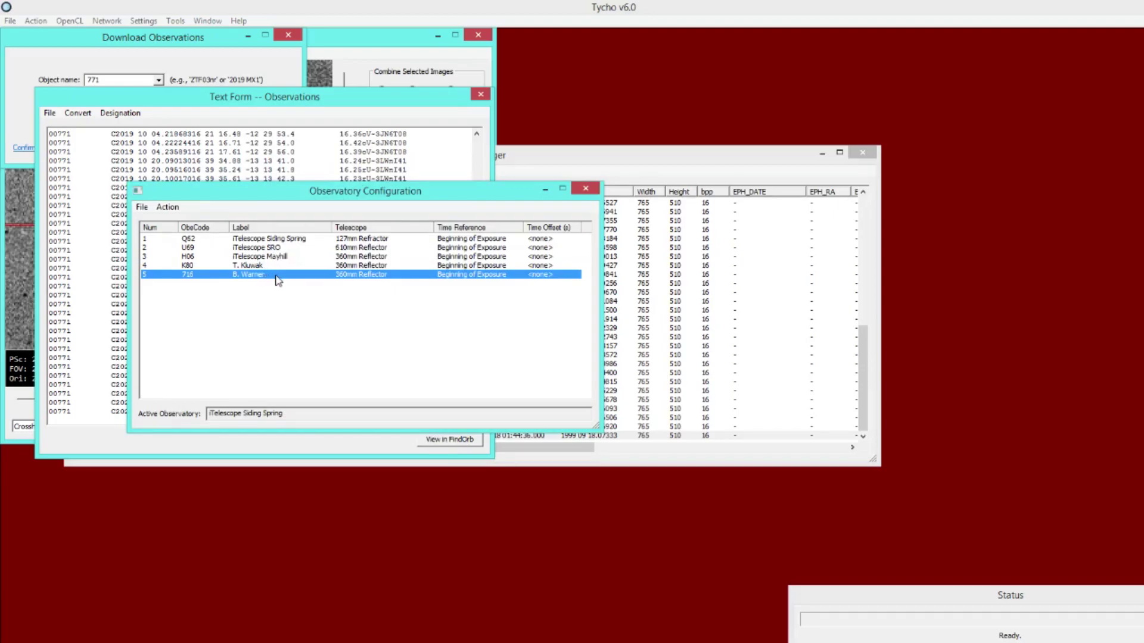
pyautogui.rightClick(277, 280)
pyautogui.click(300, 296)
pyautogui.click(586, 188)
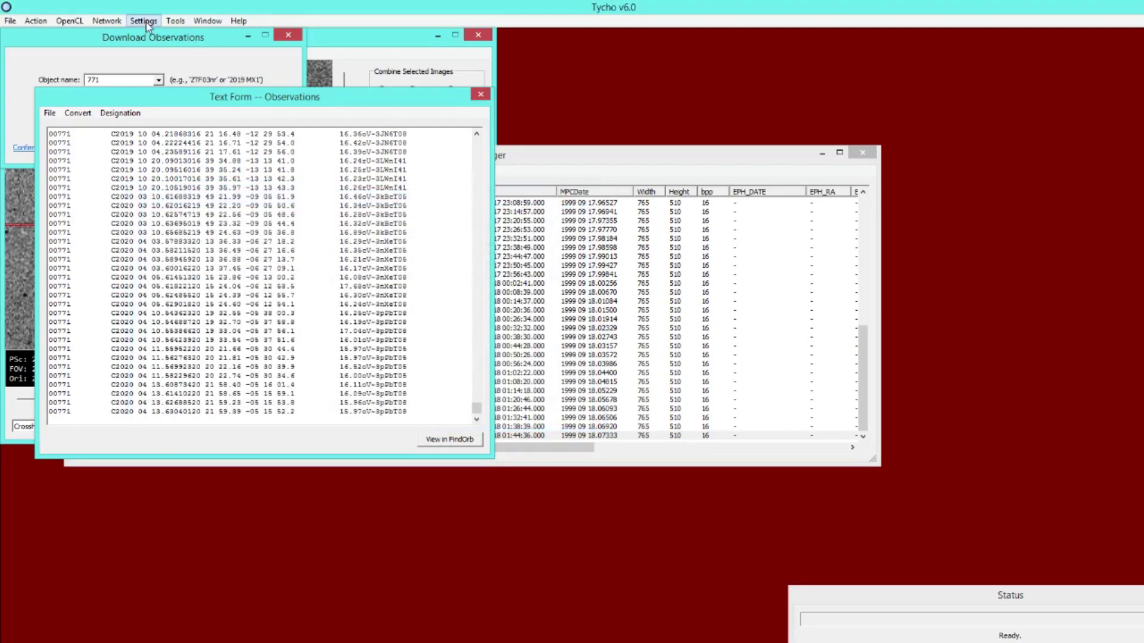
# Attach the ephemeris of (771) = 1913 WB to the dataset from the open FIND_ORB [modified] instance.
pyautogui.click(557, 185)
pyautogui.click(194, 174)
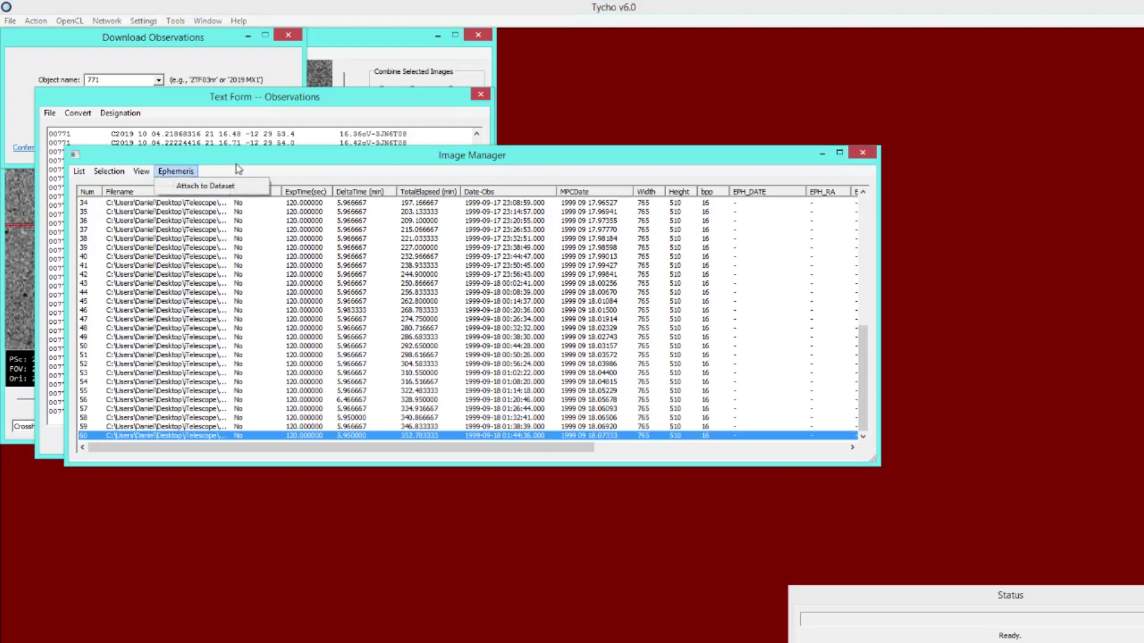
pyautogui.click(351, 169)
pyautogui.click(176, 172)
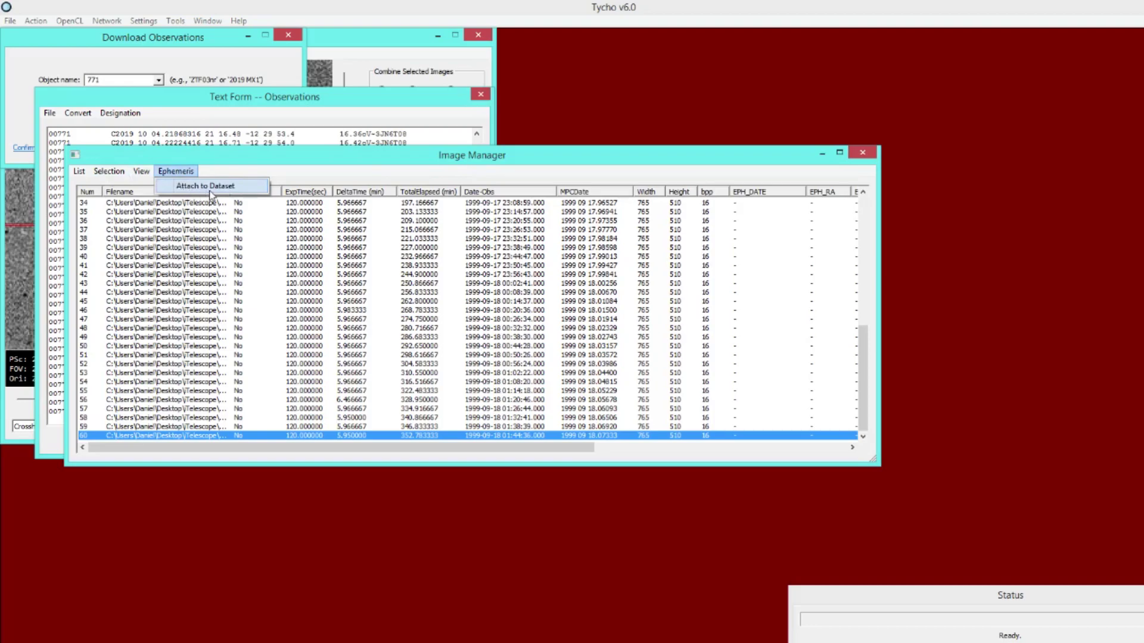
pyautogui.click(208, 187)
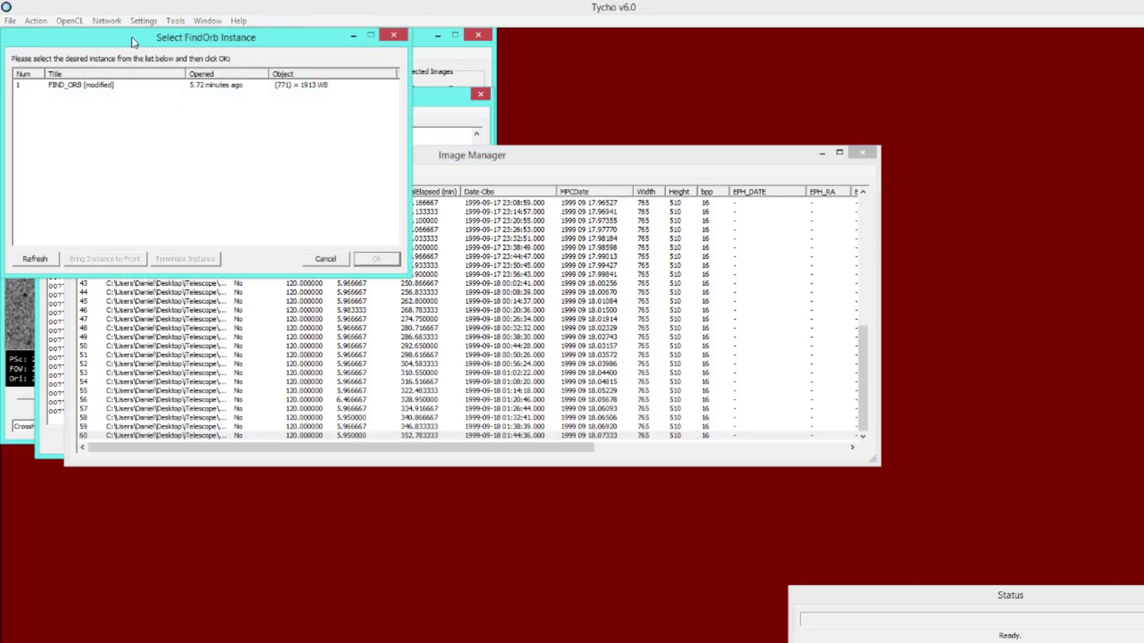
pyautogui.moveTo(134, 42); pyautogui.dragTo(207, 116)
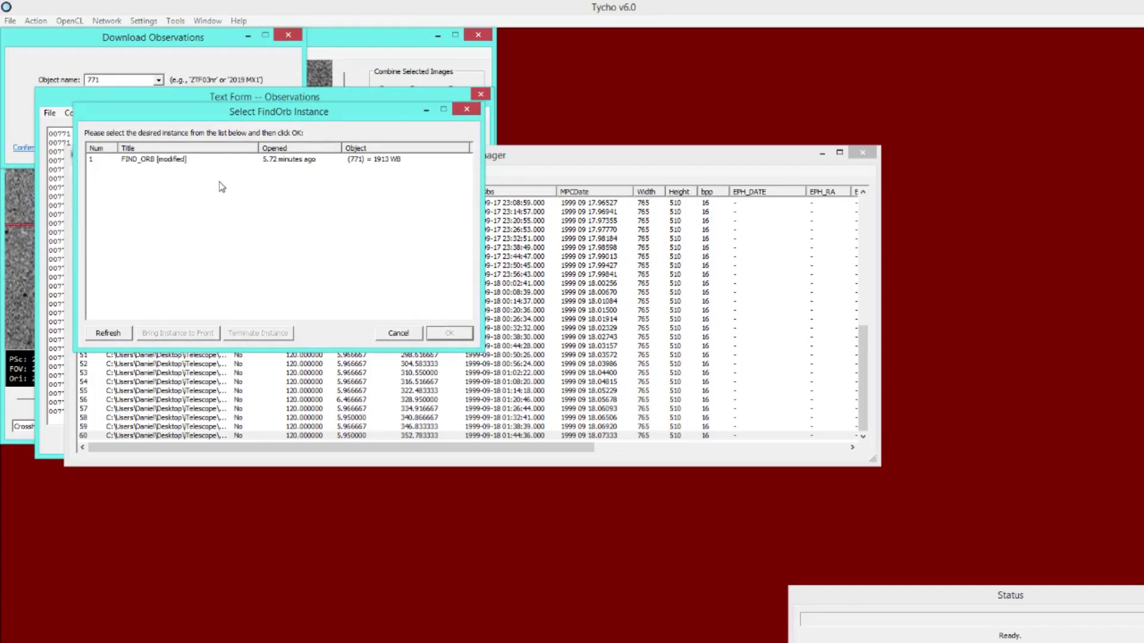
pyautogui.click(290, 166)
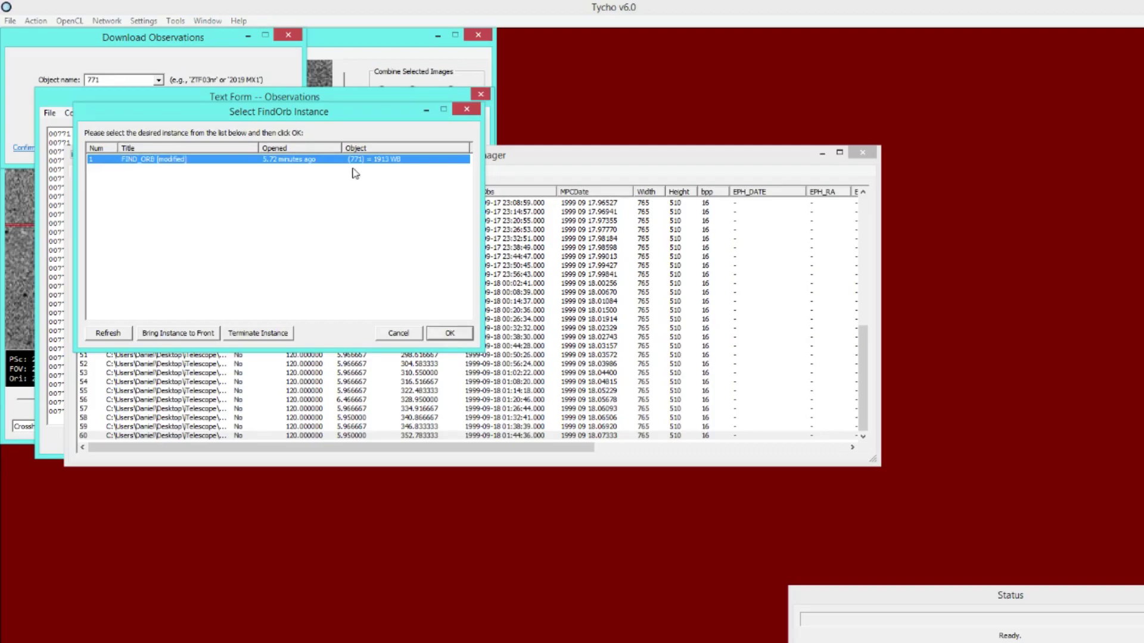
pyautogui.click(448, 334)
# Examine the attached ephemeris columns in the image list, from EPH_DATE to EPH_IN_FOV, starting with the first image.
pyautogui.moveTo(564, 453); pyautogui.dragTo(831, 448)
pyautogui.click(861, 303)
pyautogui.moveTo(860, 304); pyautogui.dragTo(841, 233)
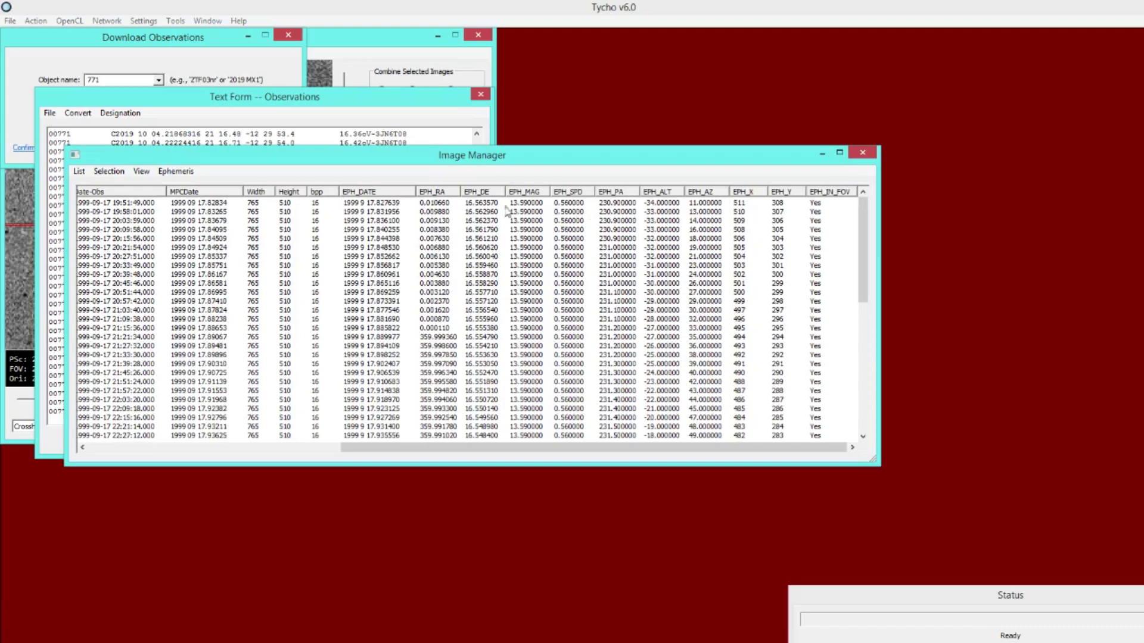
pyautogui.click(468, 205)
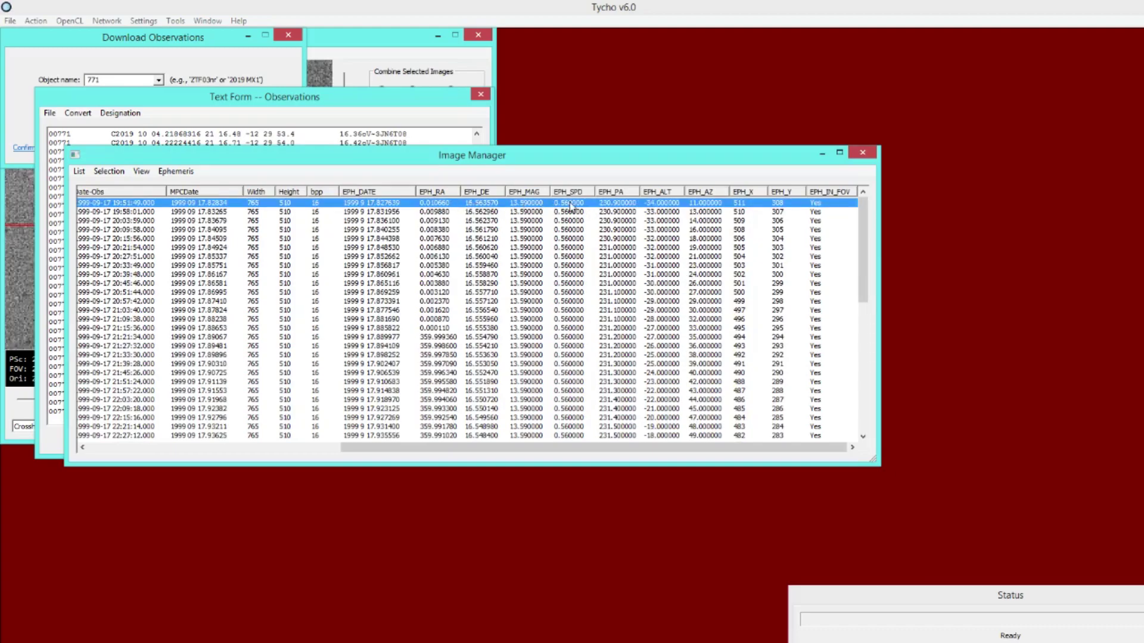
pyautogui.moveTo(862, 218)
pyautogui.mouseDown()
pyautogui.moveTo(862, 365)
pyautogui.moveTo(860, 217)
pyautogui.moveTo(849, 212)
pyautogui.moveTo(861, 234)
pyautogui.moveTo(862, 382)
pyautogui.moveTo(862, 217)
pyautogui.mouseUp()
# View the images in the Image Viewer and arrange it alongside the image list.
pyautogui.moveTo(559, 160); pyautogui.dragTo(659, 218)
pyautogui.click(35, 21)
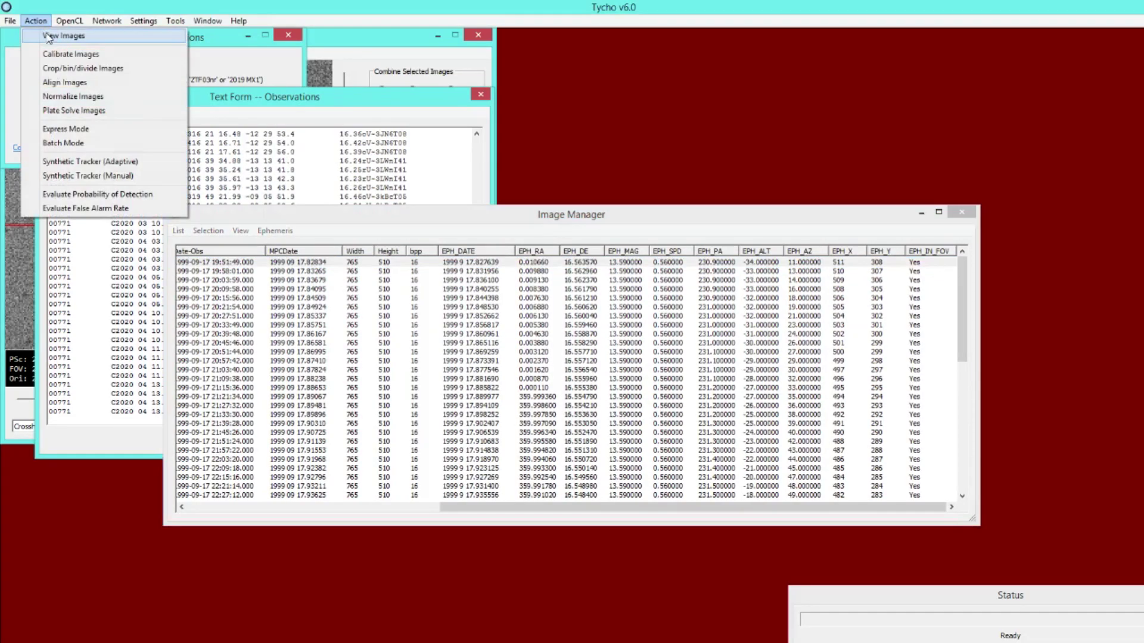
pyautogui.click(48, 37)
pyautogui.moveTo(220, 42); pyautogui.dragTo(299, 84)
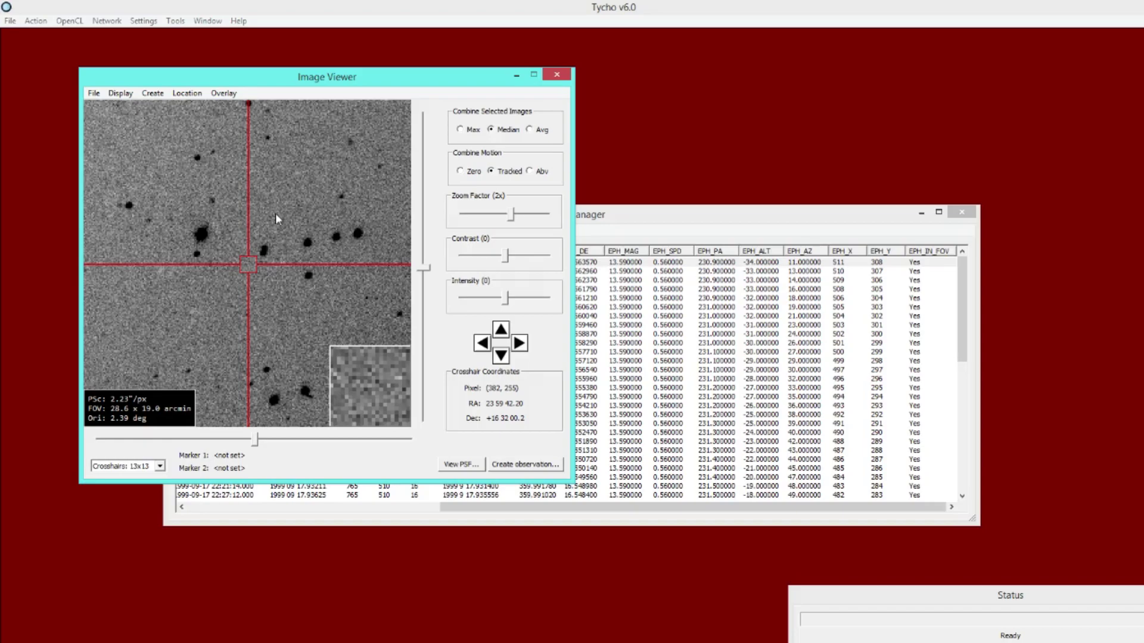
# Create an ephemeris-based stack of the images and reduce the zoom factor to 0.5x to show the whole stack.
pyautogui.click(154, 94)
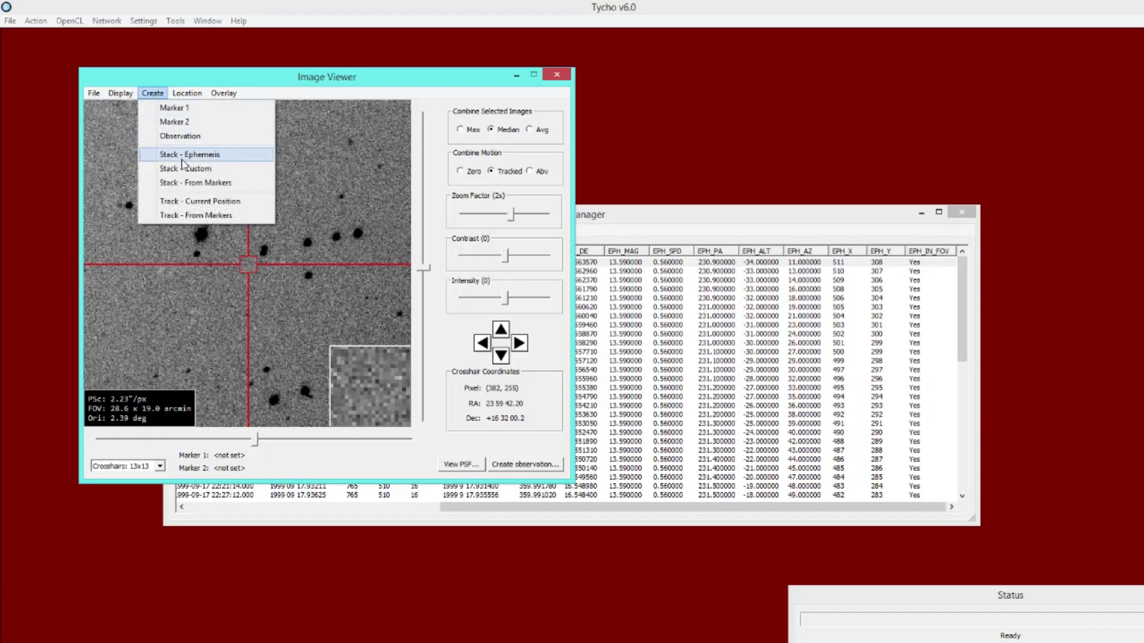
pyautogui.rightClick(264, 204)
pyautogui.rightClick(264, 205)
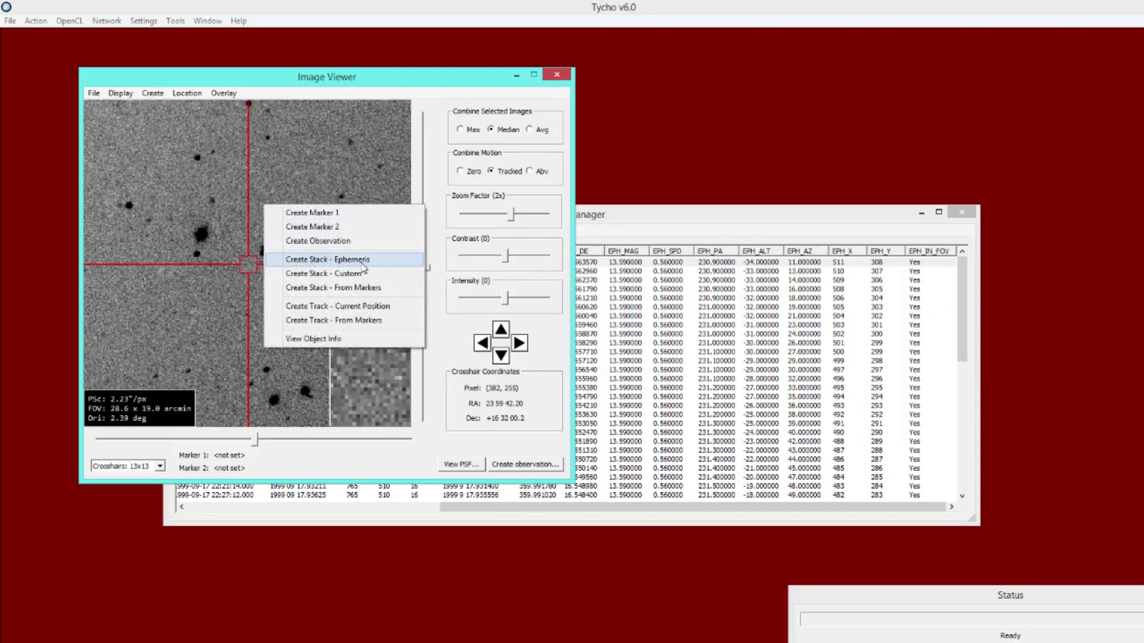
pyautogui.click(361, 263)
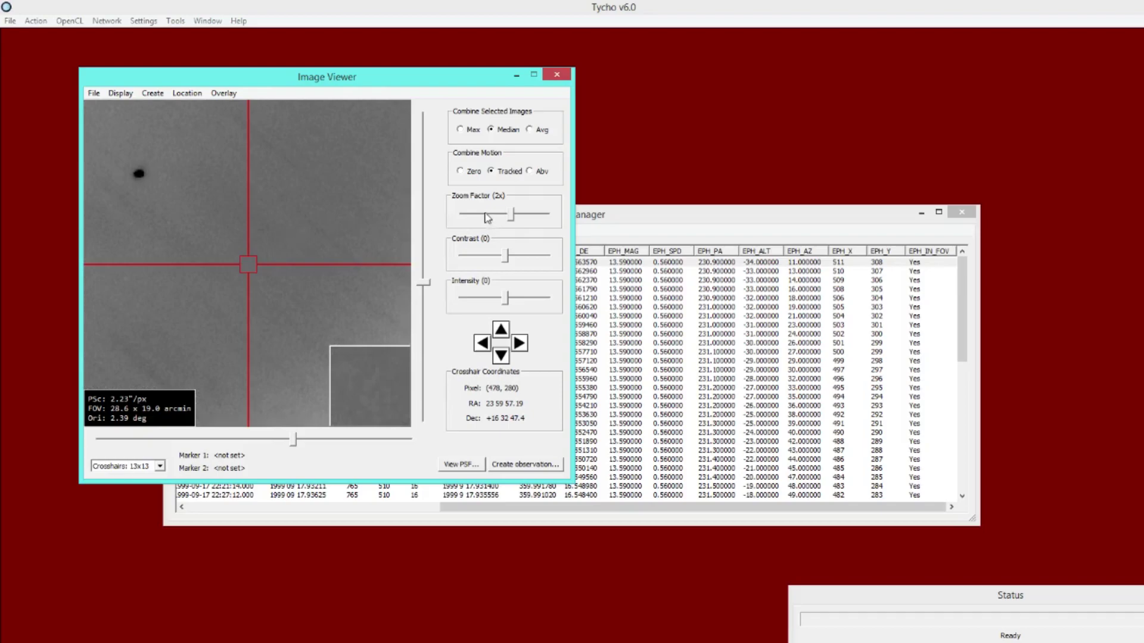
pyautogui.moveTo(510, 218); pyautogui.dragTo(490, 220)
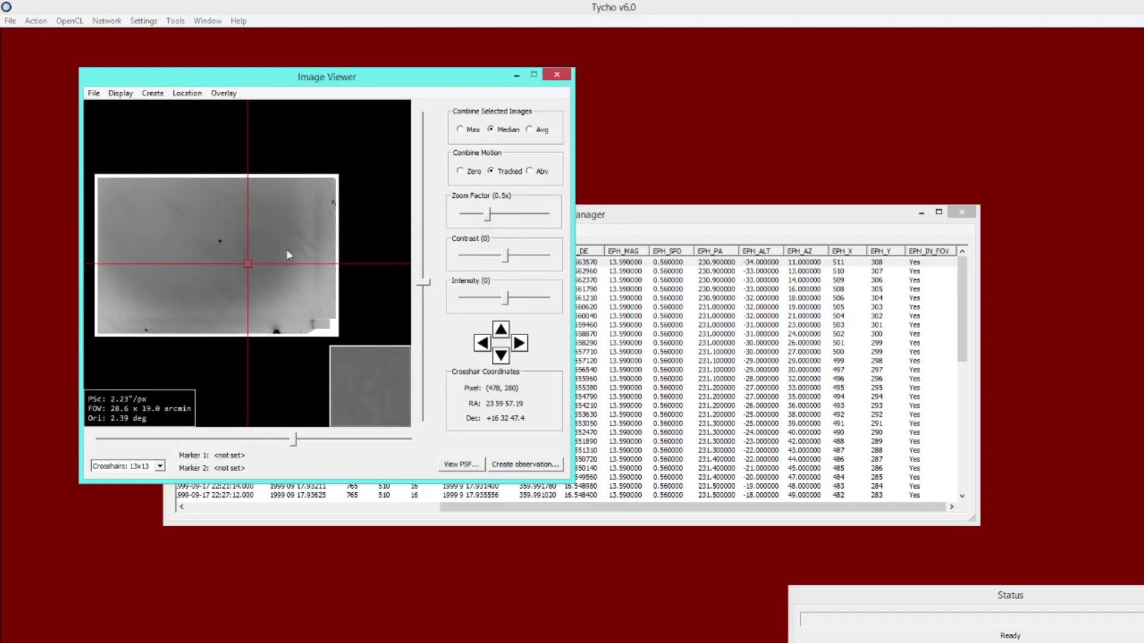
# Centre the crosshairs on the asteroid in the stack at 2x zoom and create a track from the current position.
pyautogui.moveTo(486, 217); pyautogui.dragTo(499, 221)
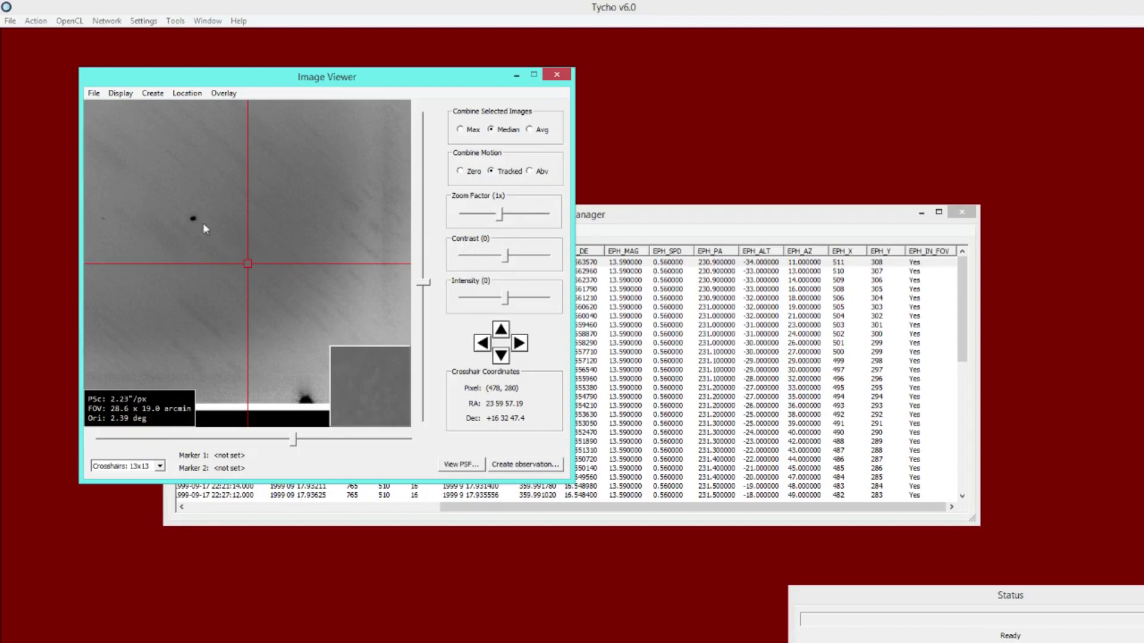
pyautogui.click(194, 218)
pyautogui.moveTo(505, 220); pyautogui.dragTo(515, 217)
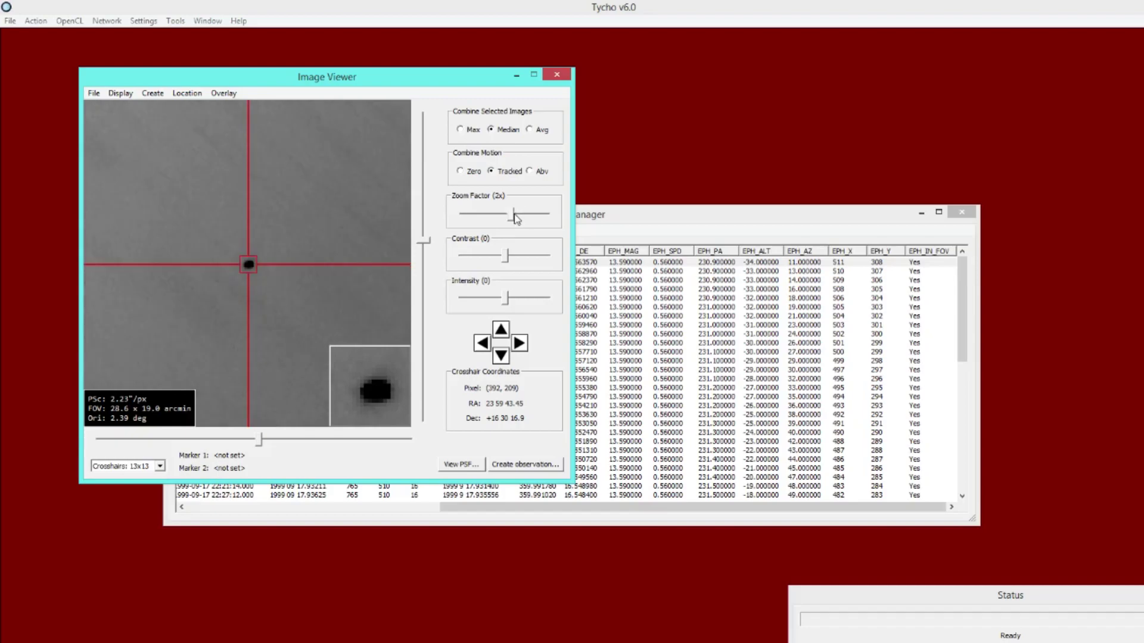
pyautogui.rightClick(301, 268)
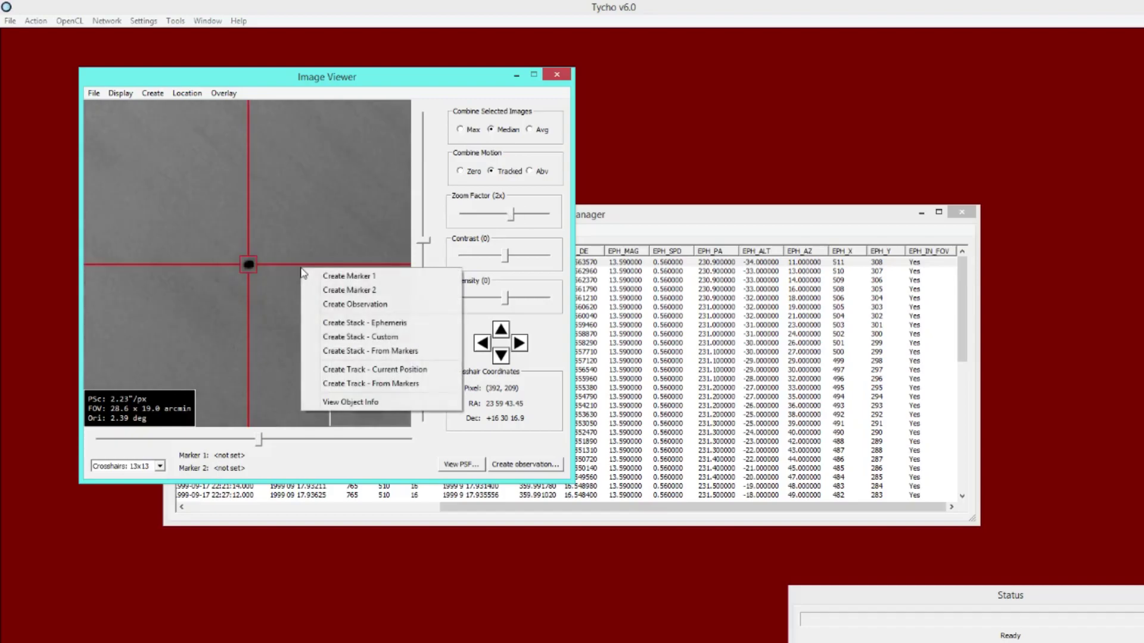
pyautogui.click(355, 375)
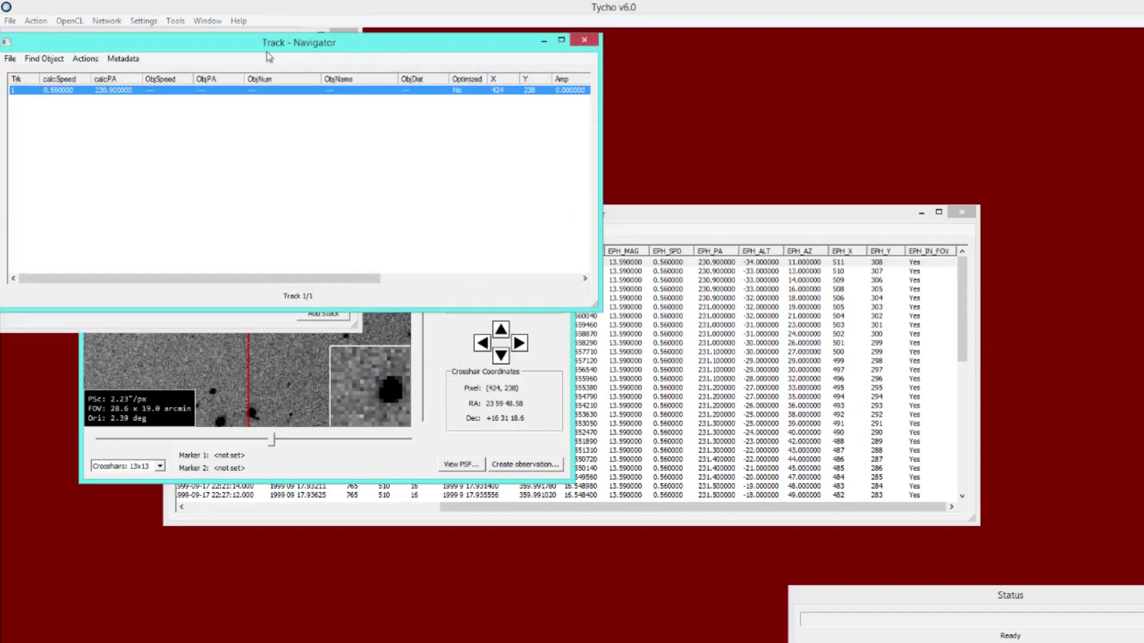
# Arrange the Track Navigator and Track Positions windows beside the Image Viewer so that all three can be used together.
pyautogui.moveTo(274, 54); pyautogui.dragTo(746, 247)
pyautogui.moveTo(175, 44); pyautogui.dragTo(721, 337)
pyautogui.moveTo(317, 71); pyautogui.dragTo(280, 77)
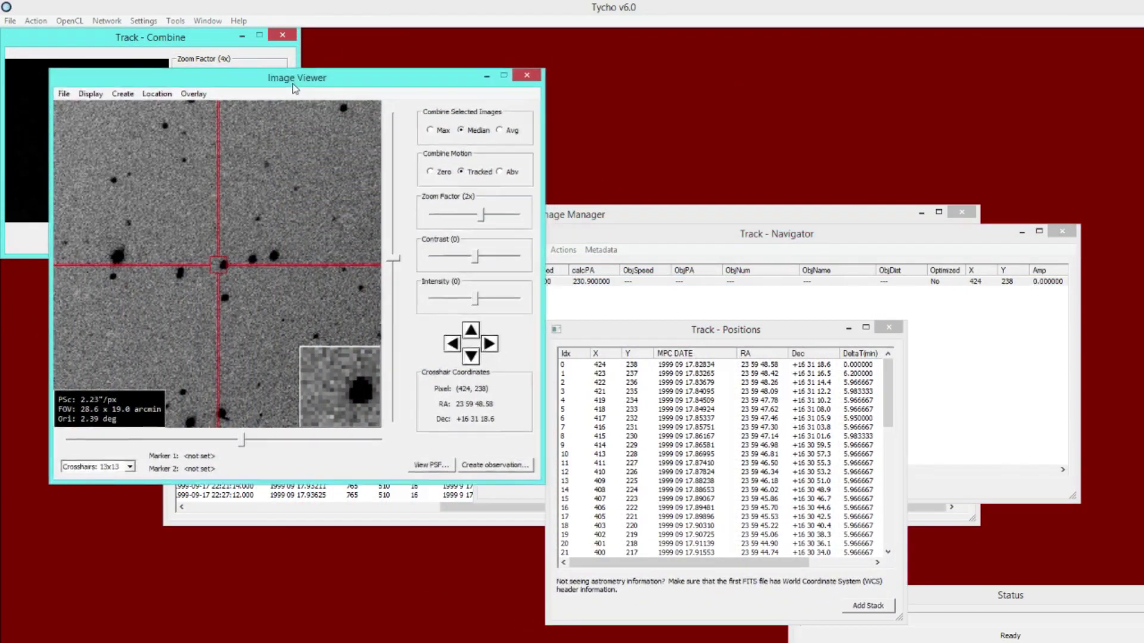
pyautogui.moveTo(643, 334); pyautogui.dragTo(672, 314)
pyautogui.moveTo(664, 241); pyautogui.dragTo(795, 78)
pyautogui.moveTo(577, 314); pyautogui.dragTo(600, 371)
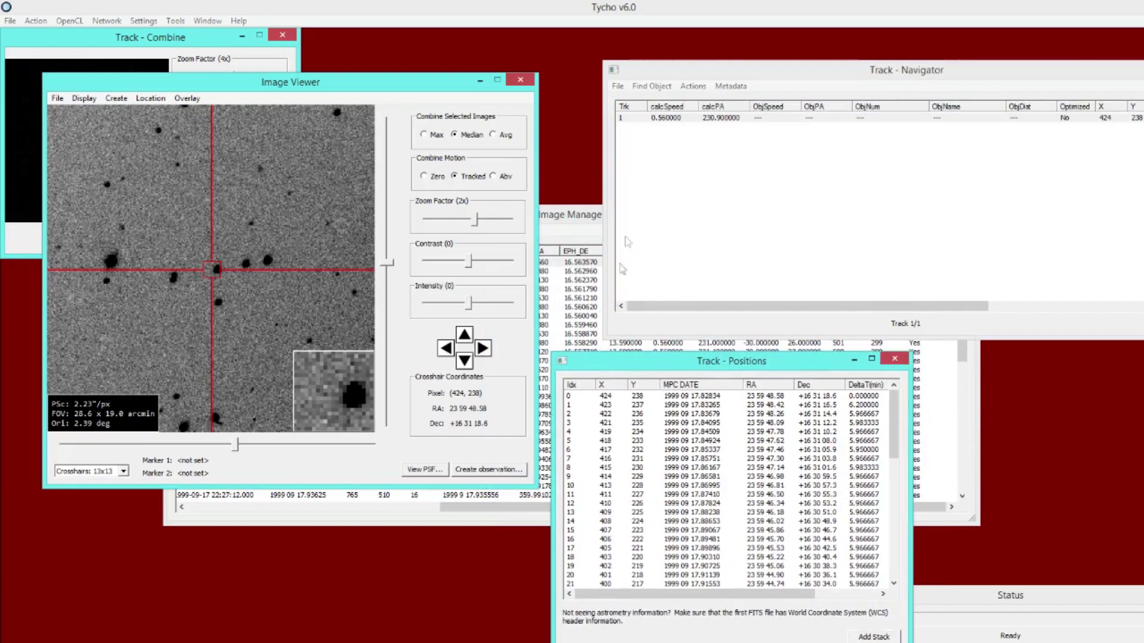
pyautogui.moveTo(663, 78); pyautogui.dragTo(625, 76)
pyautogui.click(640, 368)
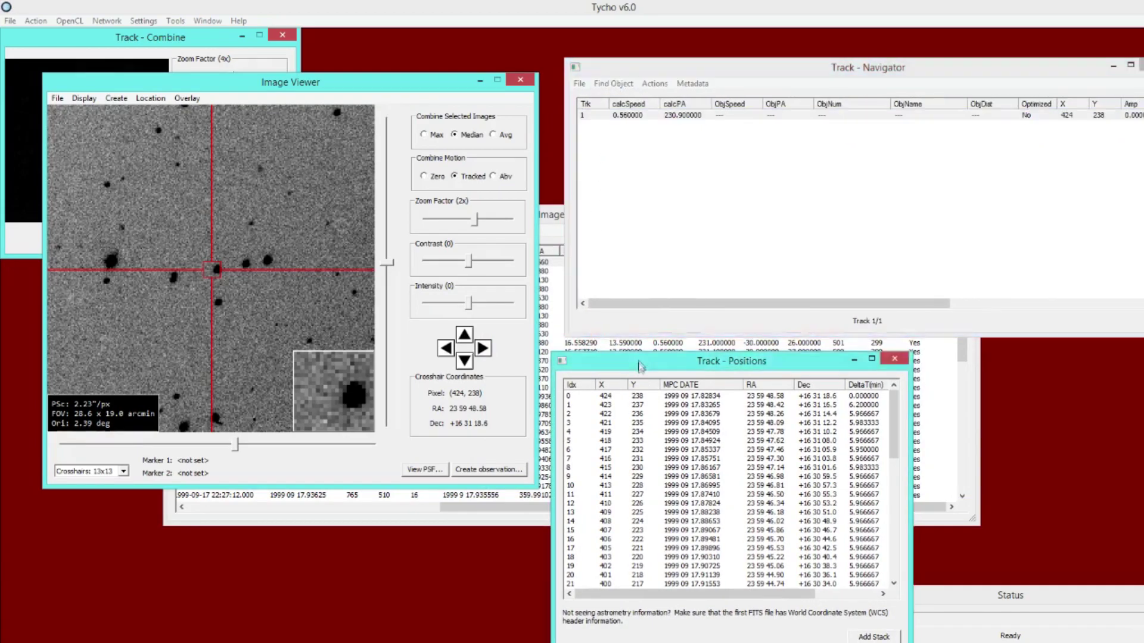
pyautogui.moveTo(640, 368); pyautogui.dragTo(641, 291)
# Step through the track's positions from index 0 to 59 and back, comparing the asteroid with the crosshairs in each image.
pyautogui.click(637, 328)
pyautogui.press('Down')
pyautogui.press('Down')
pyautogui.press('Down')
pyautogui.press('Down')
pyautogui.press('Down')
pyautogui.press('Down')
pyautogui.press('Down')
pyautogui.press('Down')
pyautogui.press('Down')
pyautogui.press('Down')
pyautogui.press('Down')
pyautogui.press('Down')
pyautogui.press('Down')
pyautogui.press('Down')
pyautogui.press('Down')
pyautogui.press('Down')
pyautogui.press('Down')
pyautogui.press('Down')
pyautogui.press('Down')
pyautogui.press('Down')
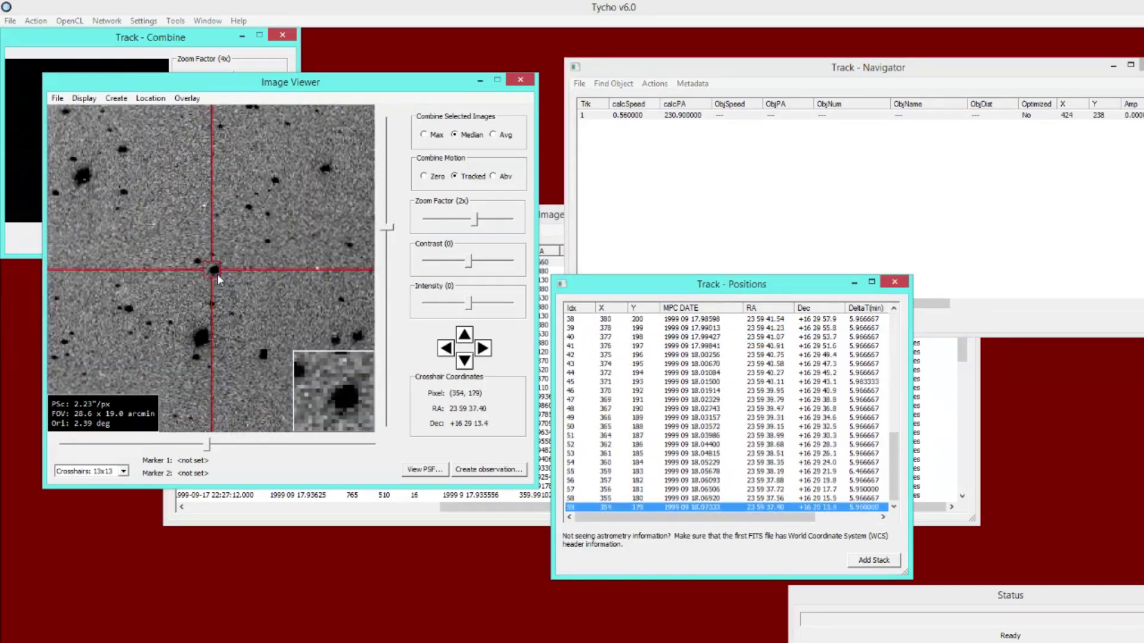
pyautogui.press('Up')
pyautogui.press('Up')
pyautogui.press('Up')
pyautogui.press('Up')
pyautogui.press('Up')
pyautogui.press('Up')
pyautogui.press('Up')
pyautogui.press('Up')
pyautogui.press('Up')
pyautogui.press('Up')
pyautogui.press('Up')
pyautogui.press('Up')
pyautogui.press('Up')
pyautogui.press('Up')
pyautogui.press('Up')
pyautogui.press('Up')
pyautogui.press('Up')
pyautogui.press('Up')
pyautogui.press('Up')
pyautogui.press('Up')
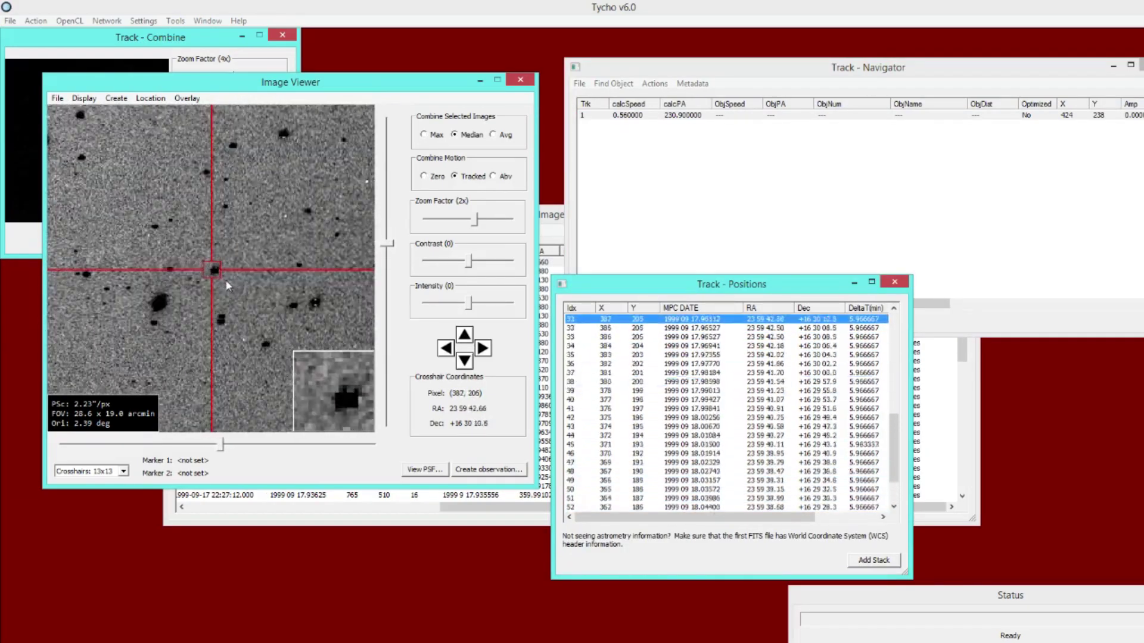
pyautogui.press('Up')
pyautogui.press('Up')
pyautogui.press('Up')
pyautogui.press('Up')
pyautogui.press('Up')
pyautogui.press('Up')
pyautogui.press('Up')
pyautogui.press('Up')
pyautogui.press('Up')
pyautogui.press('Up')
pyautogui.press('Up')
pyautogui.press('Up')
pyautogui.press('Up')
pyautogui.press('Up')
pyautogui.press('Up')
pyautogui.press('Up')
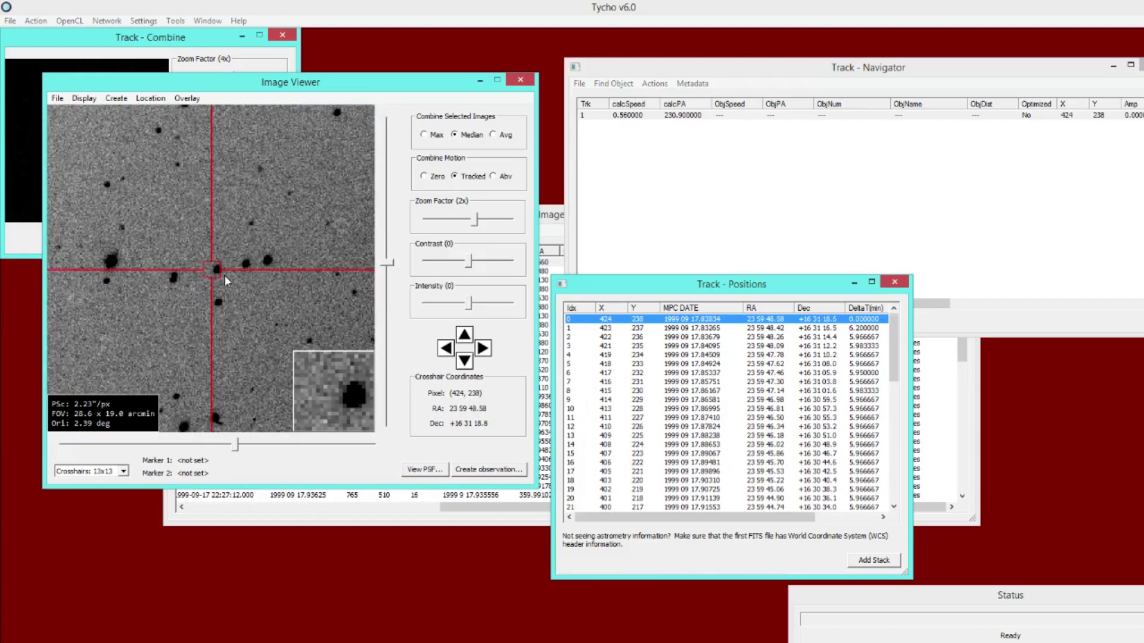
# Centre the crosshairs on the asteroid in the first image and create Marker 1 there.
pyautogui.click(224, 276)
pyautogui.rightClick(236, 288)
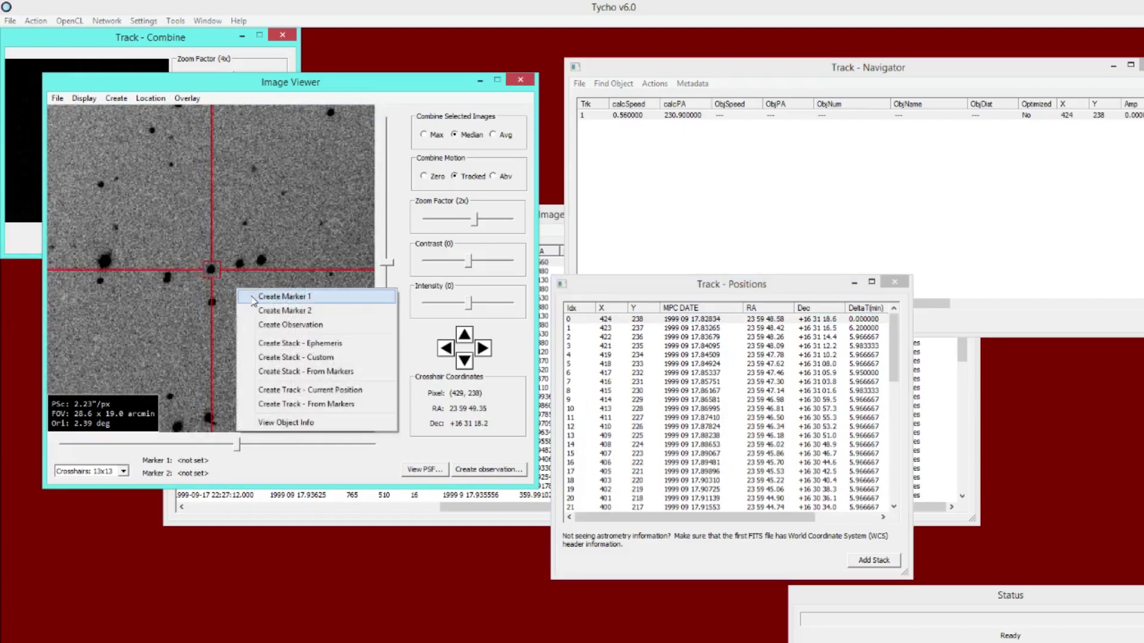
pyautogui.click(301, 297)
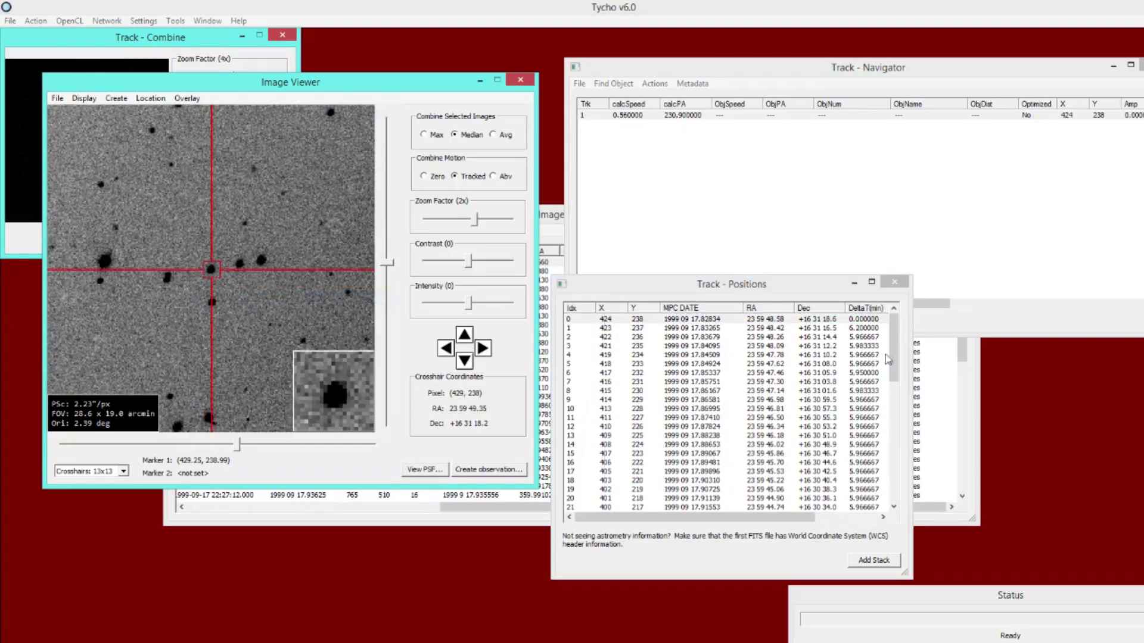
# Display the last track position, index 59, and create Marker 2 on the asteroid's centre in that image.
pyautogui.moveTo(892, 359); pyautogui.dragTo(892, 479)
pyautogui.click(881, 508)
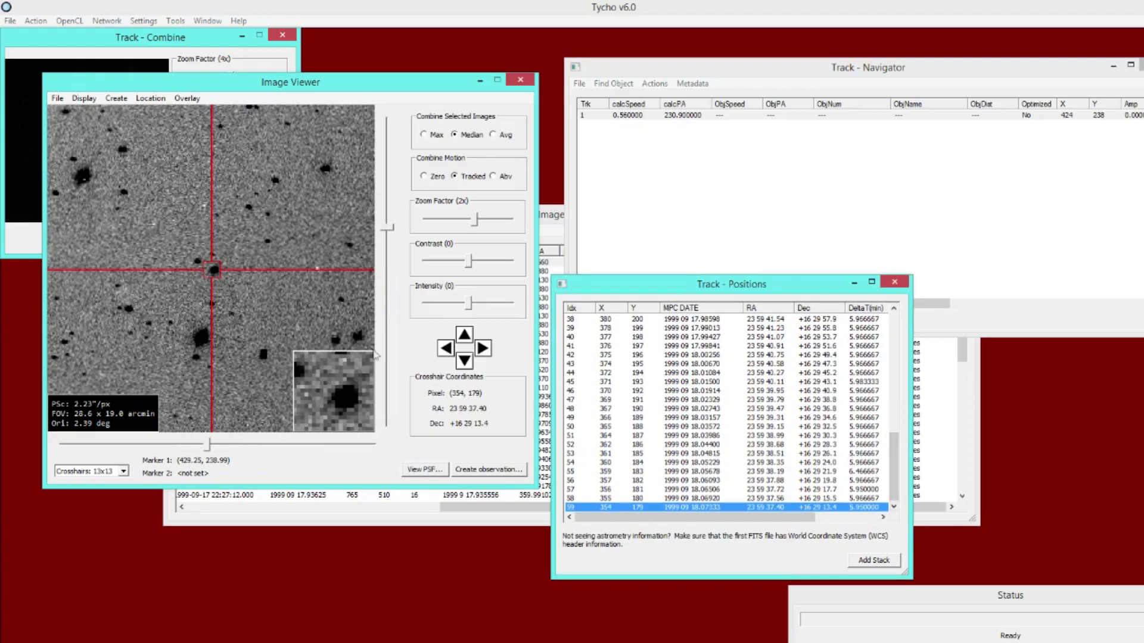
pyautogui.click(220, 275)
pyautogui.rightClick(242, 294)
pyautogui.click(275, 317)
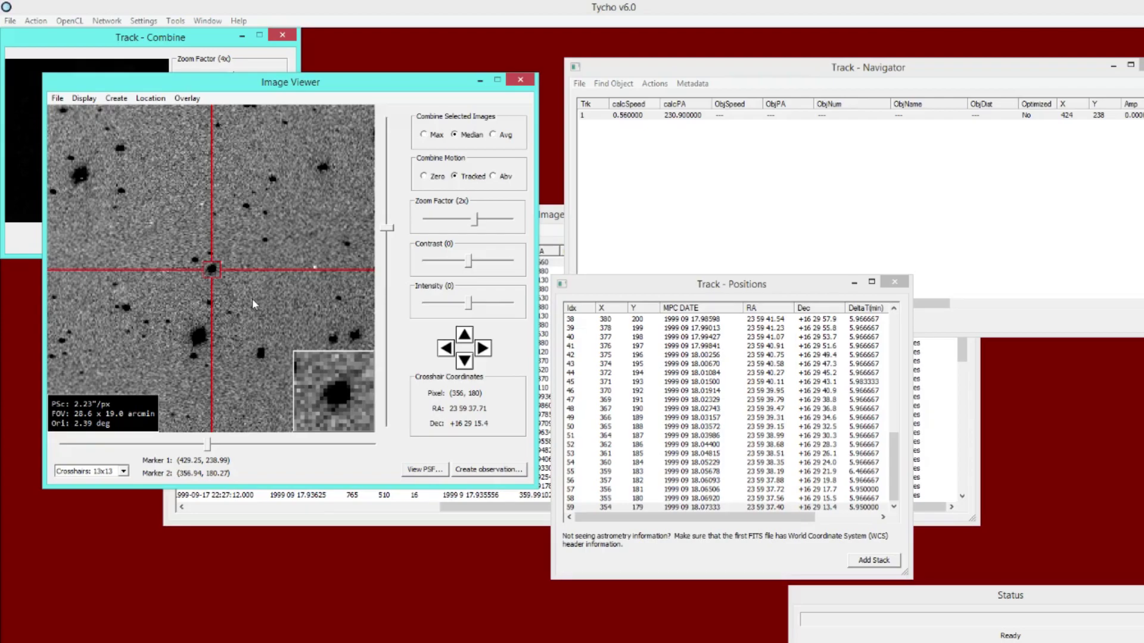
# Create a track from the two markers and move the Track Navigator beside the Image Viewer.
pyautogui.rightClick(253, 302)
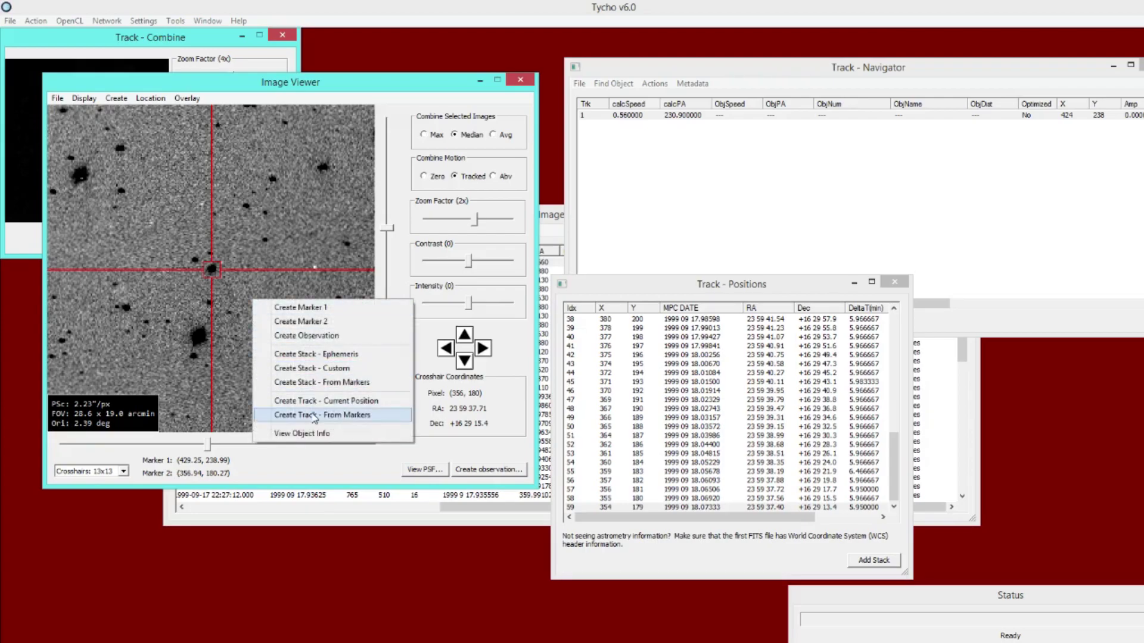
pyautogui.click(370, 416)
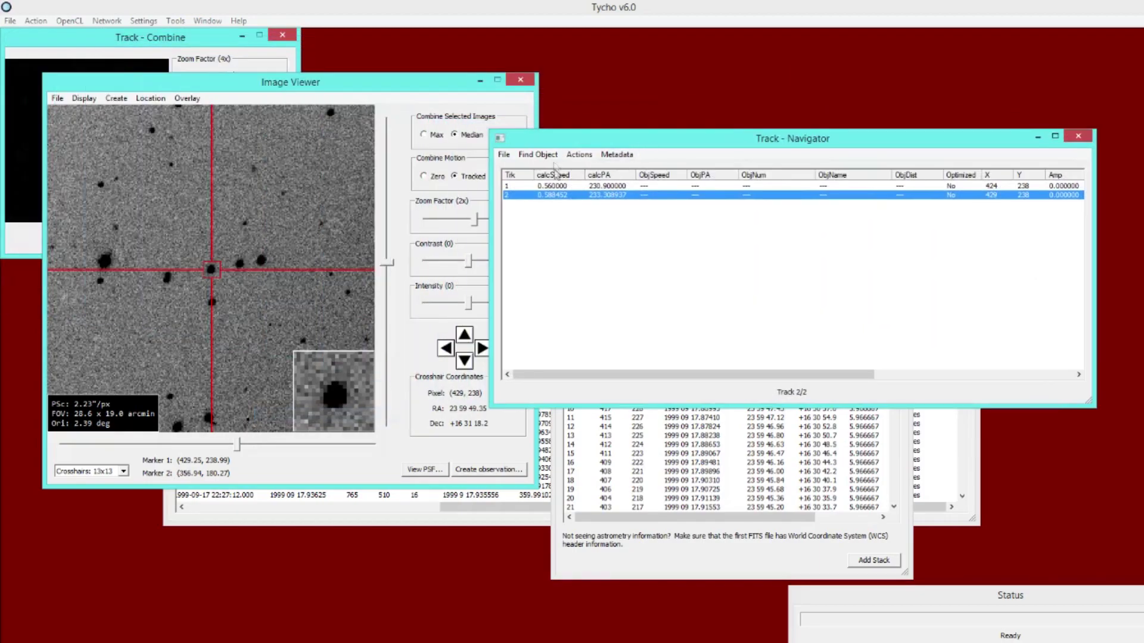
pyautogui.moveTo(543, 145); pyautogui.dragTo(594, 168)
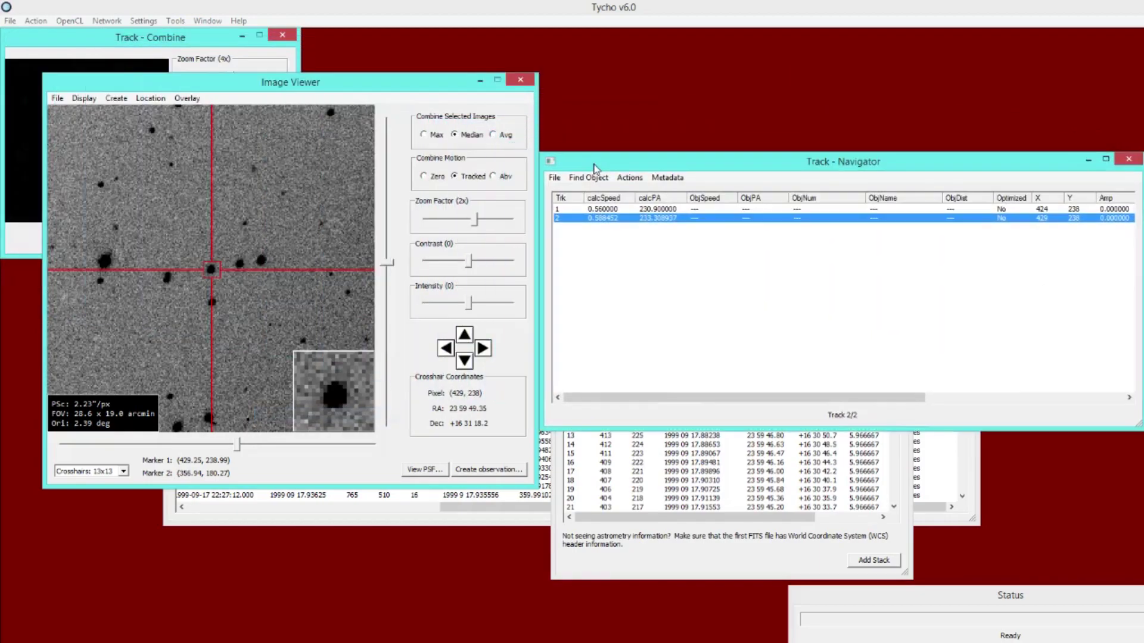
# Step through the marker-based track's positions to index 59 and back to 0, checking how well the crosshairs follow the asteroid.
pyautogui.click(694, 554)
pyautogui.click(606, 320)
pyautogui.press('Down')
pyautogui.press('Down')
pyautogui.press('Down')
pyautogui.press('Down')
pyautogui.press('Down')
pyautogui.press('Down')
pyautogui.press('Down')
pyautogui.press('Down')
pyautogui.press('Down')
pyautogui.press('Down')
pyautogui.press('Down')
pyautogui.press('Down')
pyautogui.press('Down')
pyautogui.press('Down')
pyautogui.press('Down')
pyautogui.press('Down')
pyautogui.press('Down')
pyautogui.press('Down')
pyautogui.press('Down')
pyautogui.press('Down')
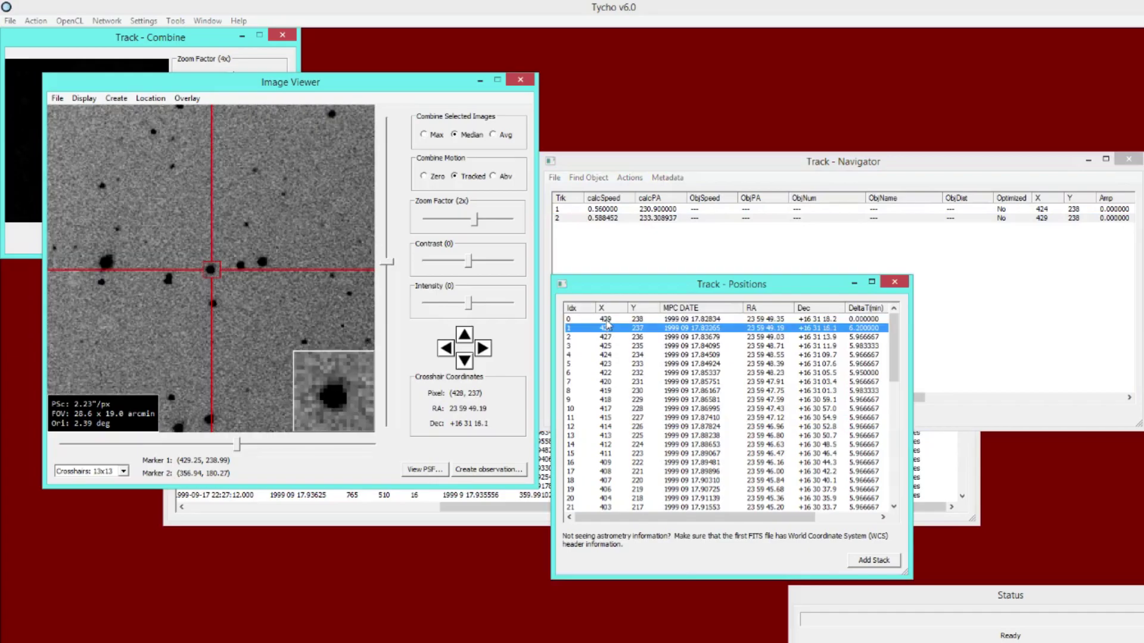
pyautogui.press('Down')
pyautogui.press('Down')
pyautogui.press('Down')
pyautogui.press('Down')
pyautogui.press('Down')
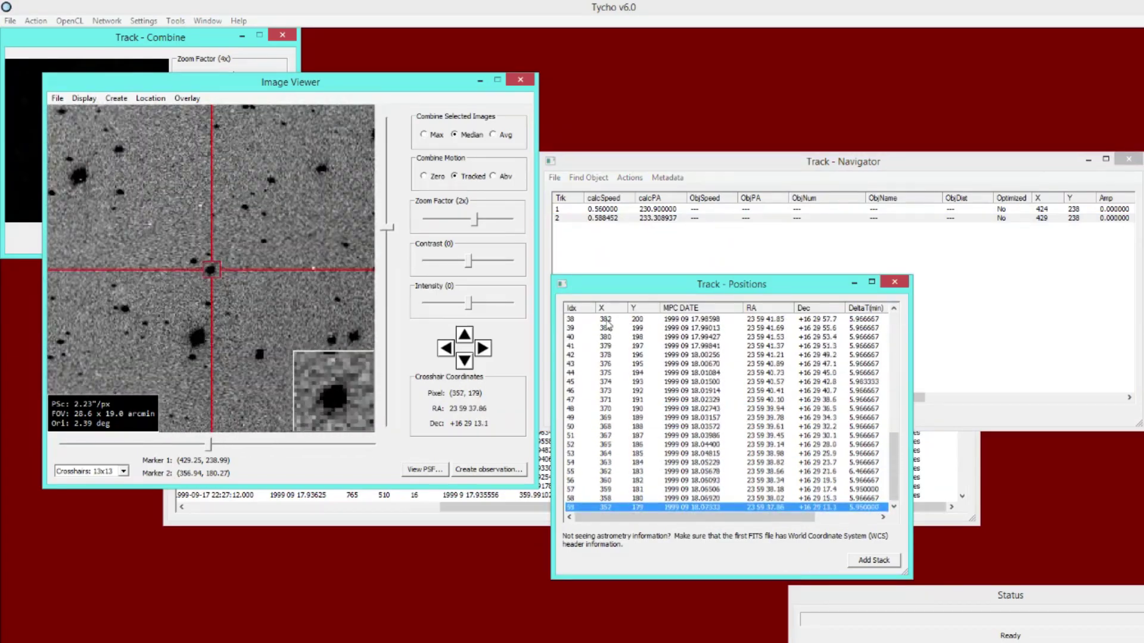
pyautogui.press('Up')
pyautogui.press('Up')
pyautogui.press('Up')
pyautogui.press('Up')
pyautogui.press('Up')
pyautogui.press('Up')
pyautogui.press('Up')
pyautogui.press('Up')
pyautogui.press('Up')
pyautogui.press('Up')
pyautogui.press('Up')
pyautogui.press('Up')
pyautogui.press('Up')
pyautogui.press('Up')
pyautogui.press('Up')
pyautogui.press('Up')
pyautogui.press('Up')
pyautogui.press('Up')
pyautogui.press('Up')
pyautogui.press('Up')
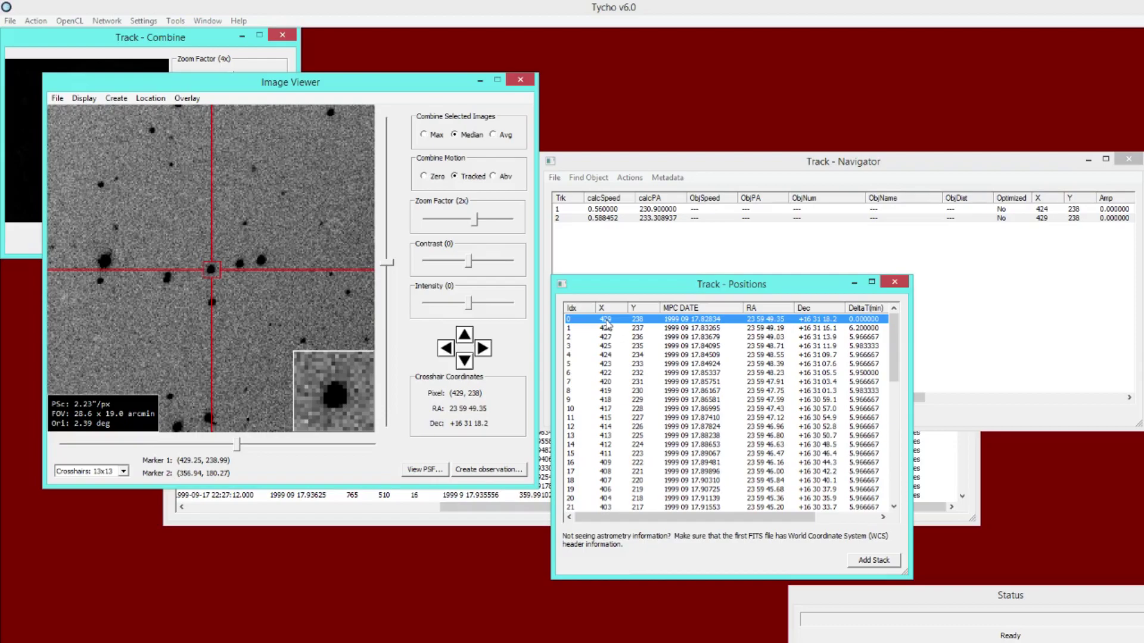
# Start verification of track 2 and examine its animated stacks in the Image Viewer at 2x zoom.
pyautogui.click(554, 178)
pyautogui.click(575, 206)
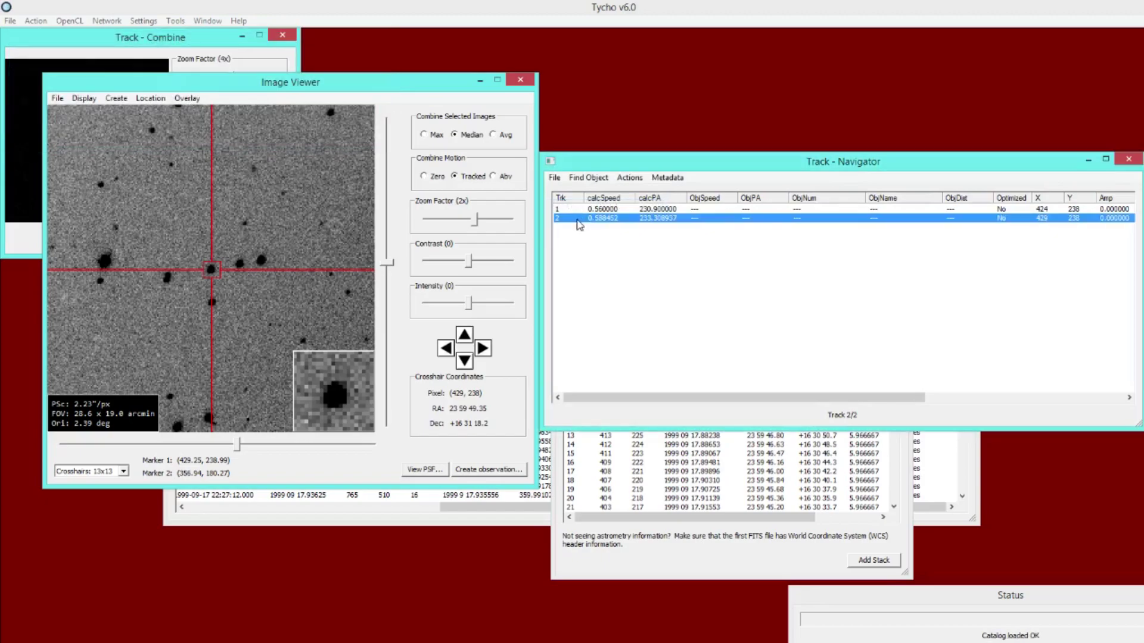
pyautogui.rightClick(575, 225)
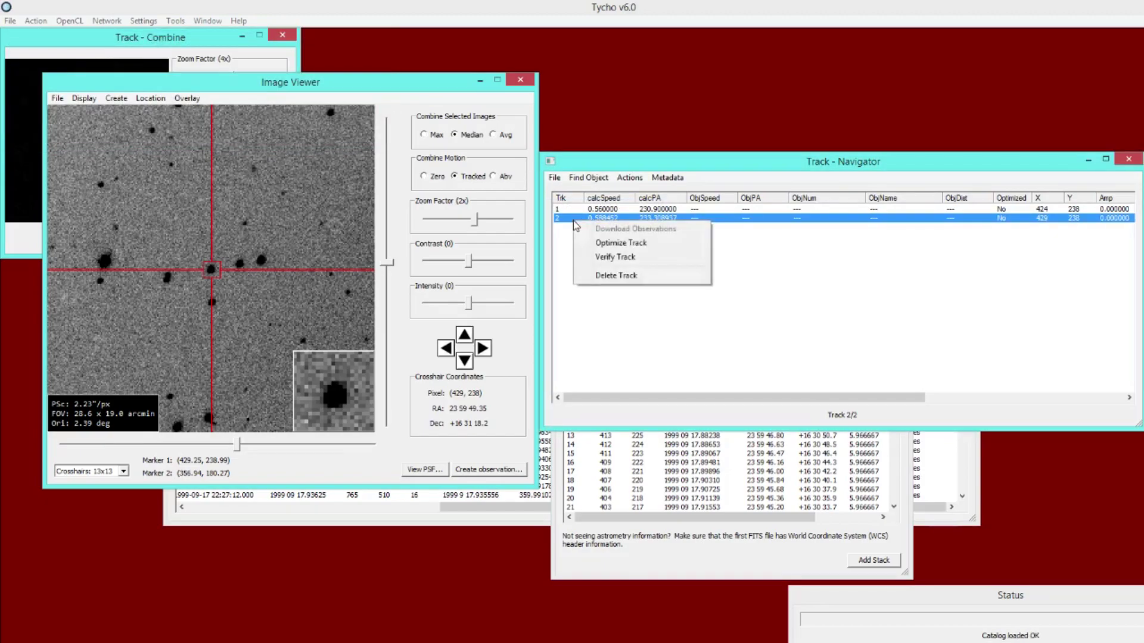
pyautogui.click(609, 257)
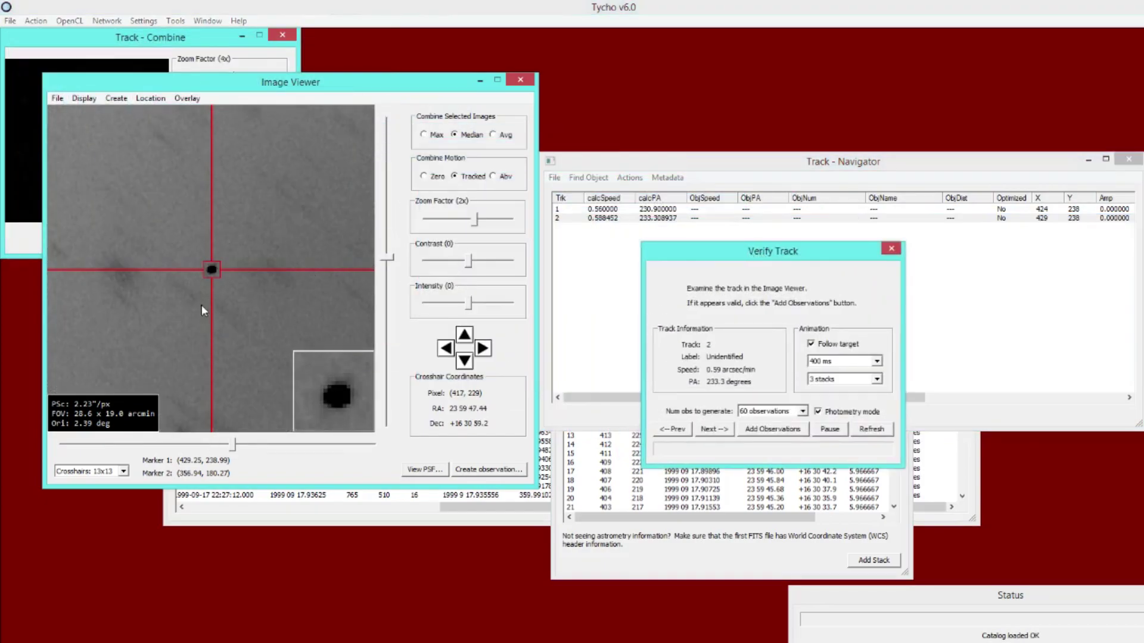
pyautogui.moveTo(475, 219)
pyautogui.mouseDown()
pyautogui.moveTo(453, 220)
pyautogui.moveTo(475, 220)
pyautogui.mouseUp()
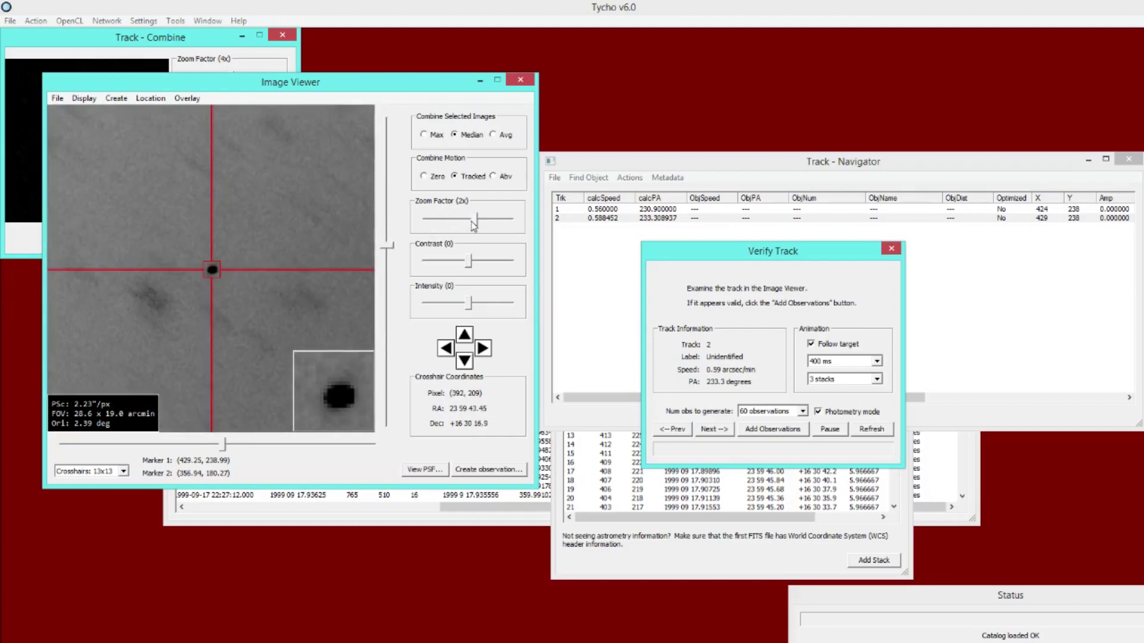
pyautogui.moveTo(784, 255); pyautogui.dragTo(743, 225)
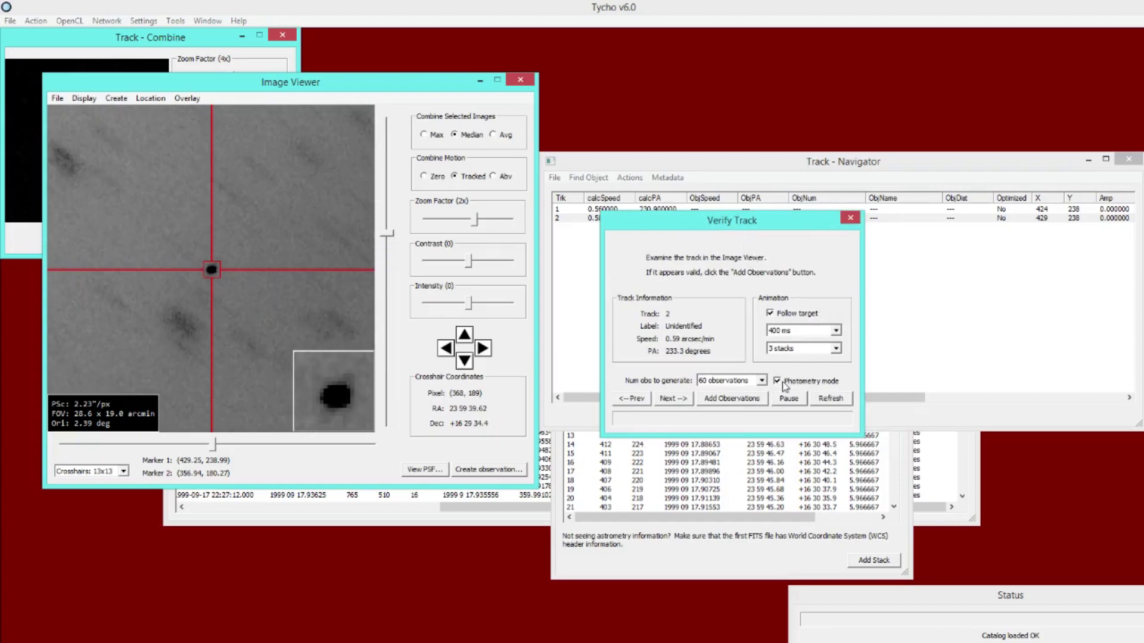
# Turn off Photometry mode to see the 3 observations setting, and turn it back on with 60 observations to generate.
pyautogui.click(784, 384)
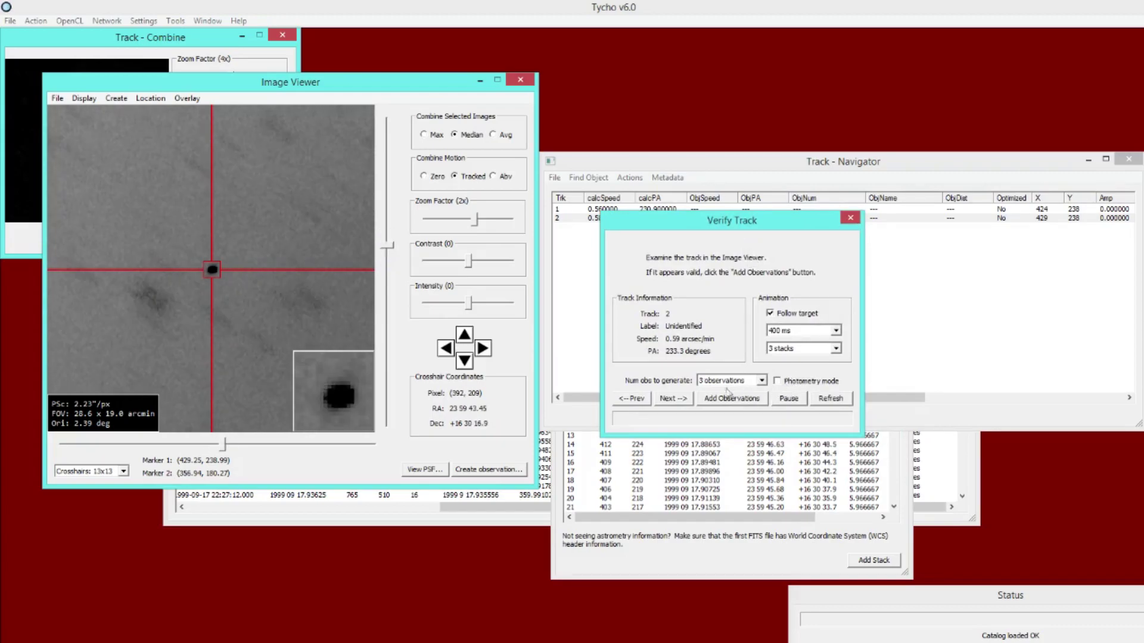
pyautogui.click(722, 381)
pyautogui.click(731, 408)
pyautogui.moveTo(714, 223); pyautogui.dragTo(665, 255)
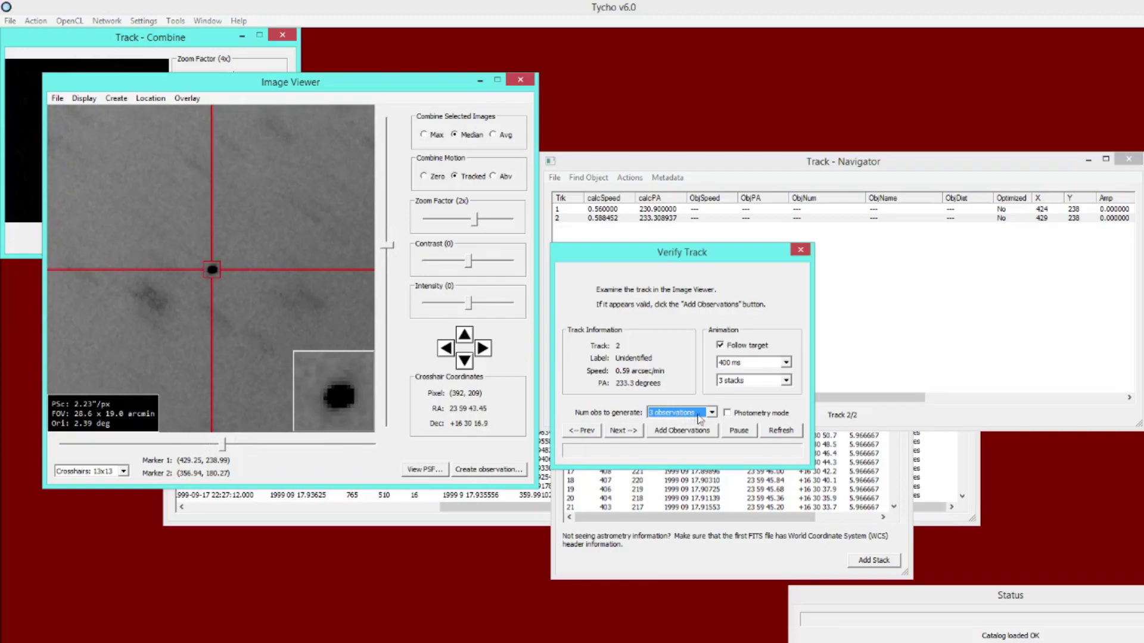
pyautogui.click(745, 415)
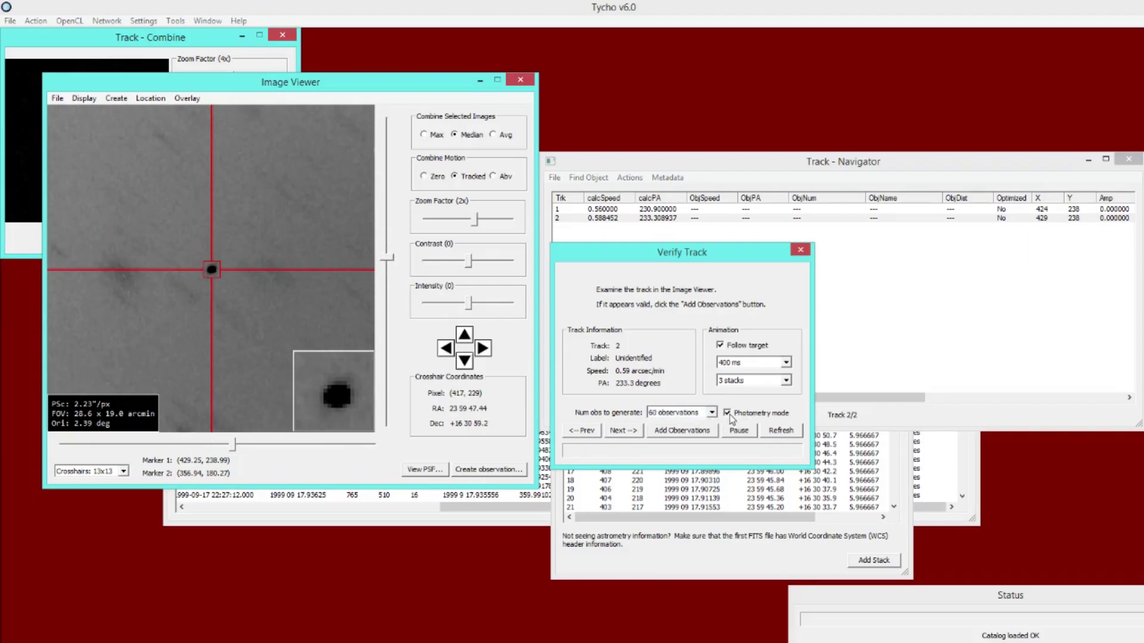
pyautogui.click(711, 412)
pyautogui.moveTo(713, 566)
pyautogui.mouseDown()
pyautogui.moveTo(714, 545)
pyautogui.moveTo(712, 581)
pyautogui.mouseUp()
pyautogui.click(667, 412)
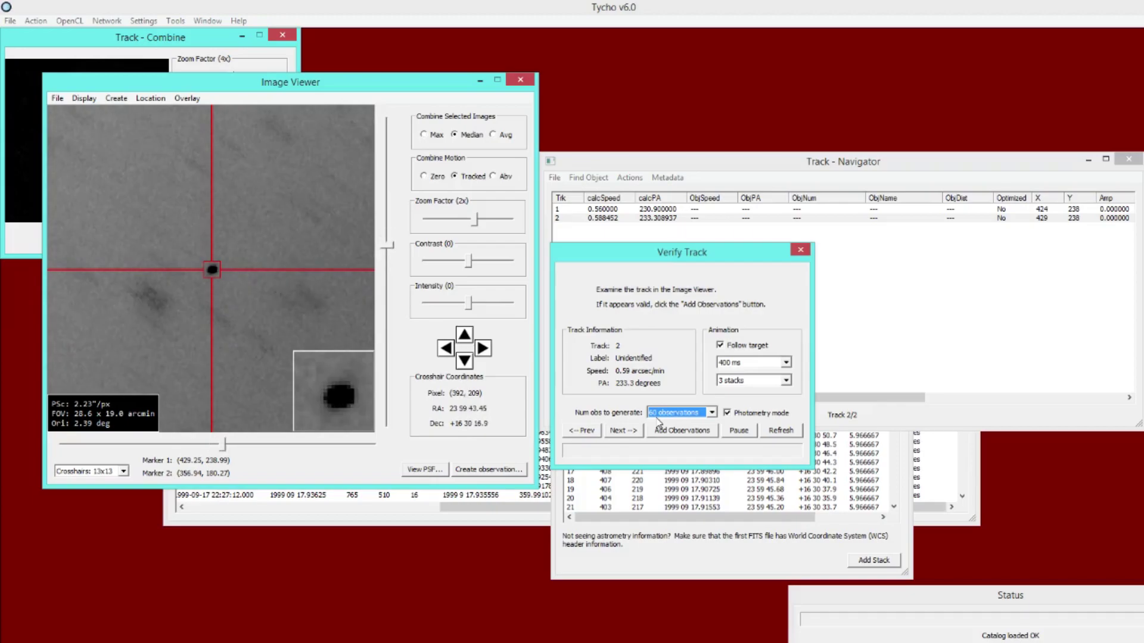
# Add the track's observations under permanent ID 771 and provisional ID Libera, keeping the proposed tracklet ID.
pyautogui.click(669, 434)
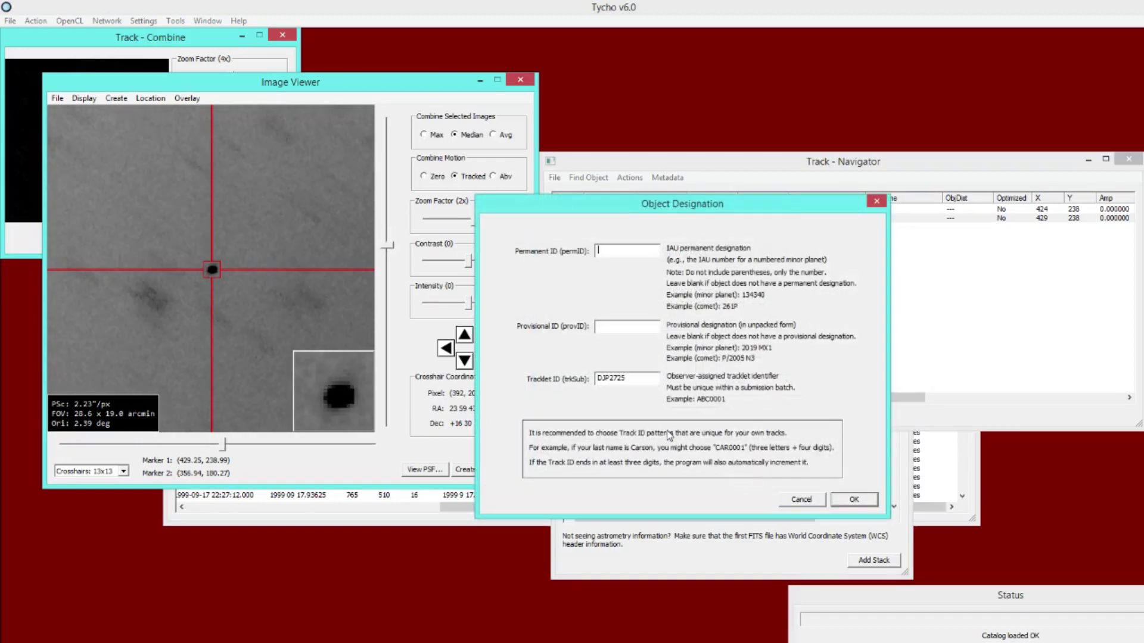
pyautogui.write('771')
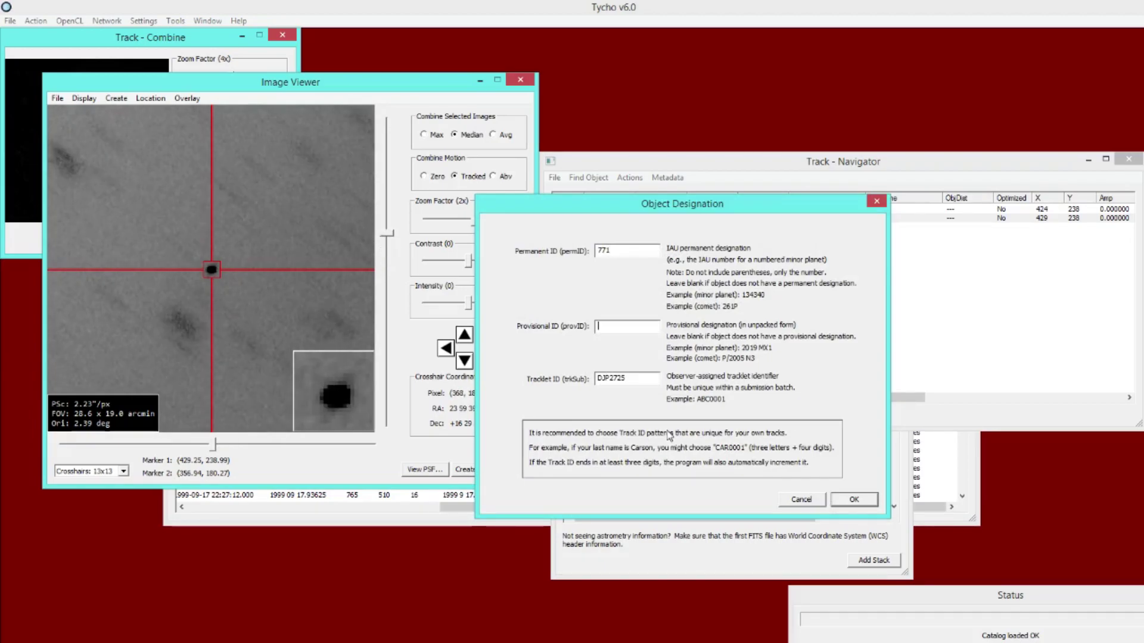
pyautogui.press('Tab')
pyautogui.write('Libera')
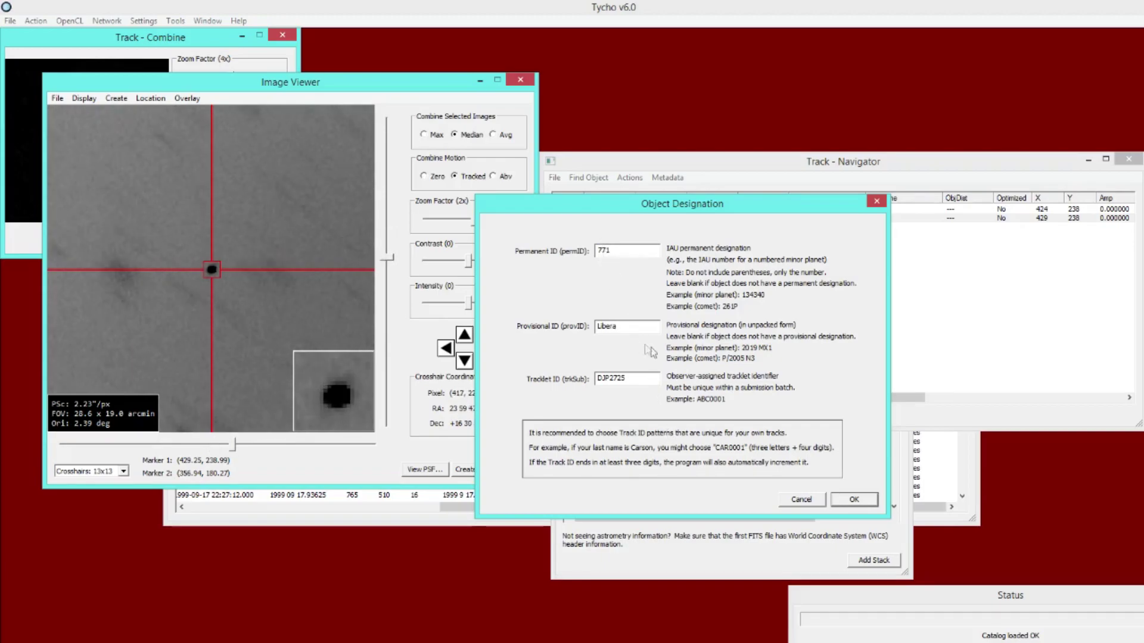
pyautogui.click(855, 500)
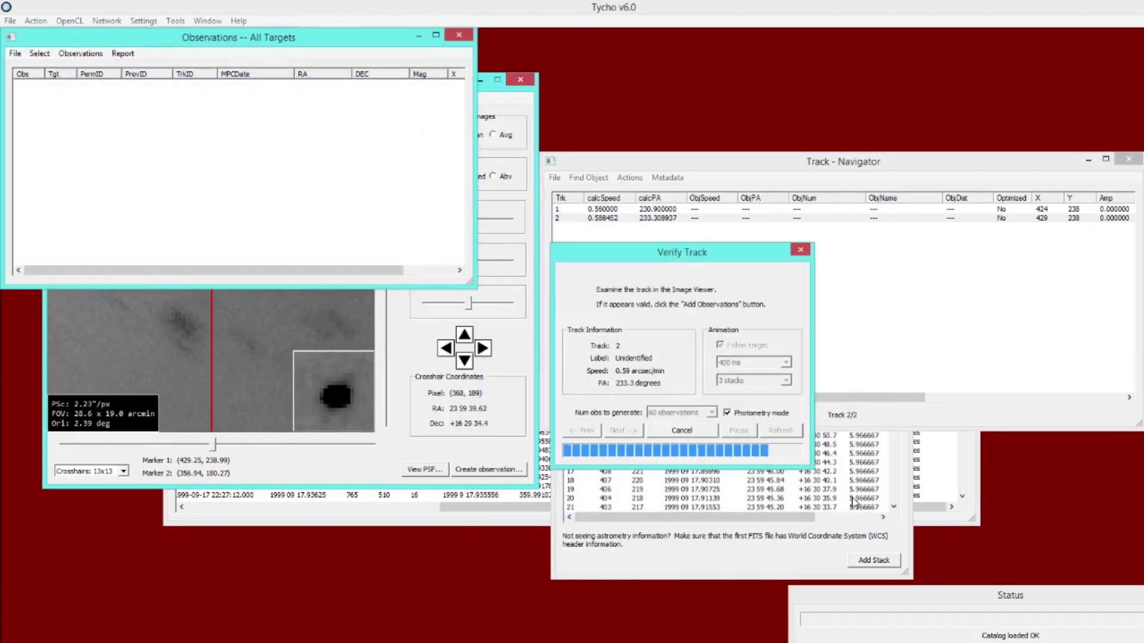
# Move the observations list beside the Image Viewer and display the first observation of 771 Libera.
pyautogui.moveTo(146, 46); pyautogui.dragTo(724, 308)
pyautogui.scroll(13, 691, 355)
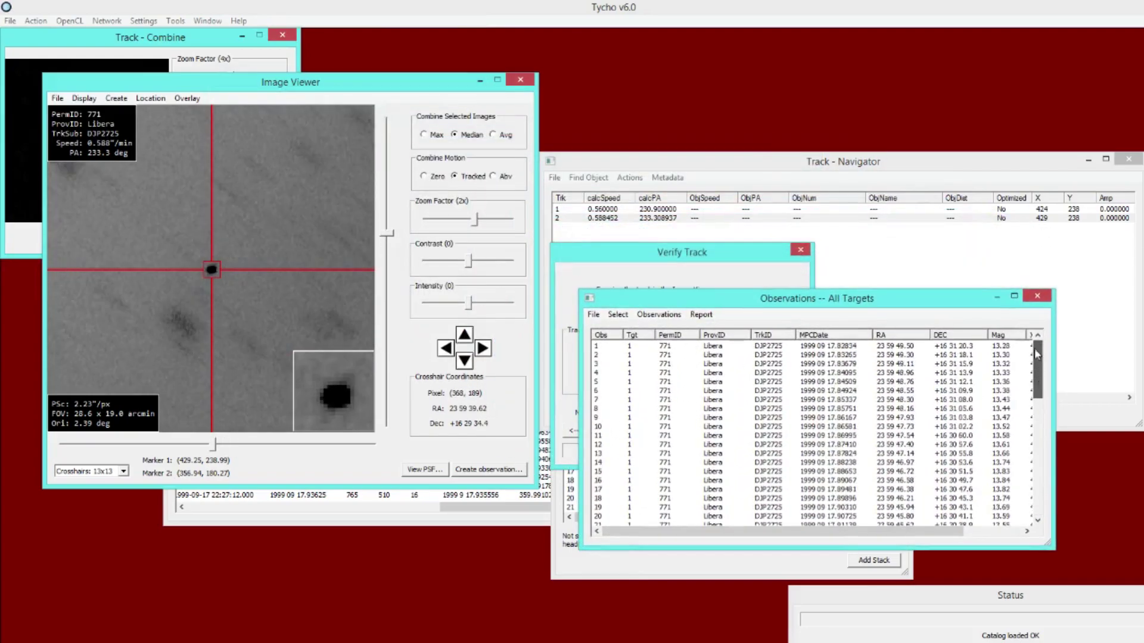
pyautogui.click(684, 348)
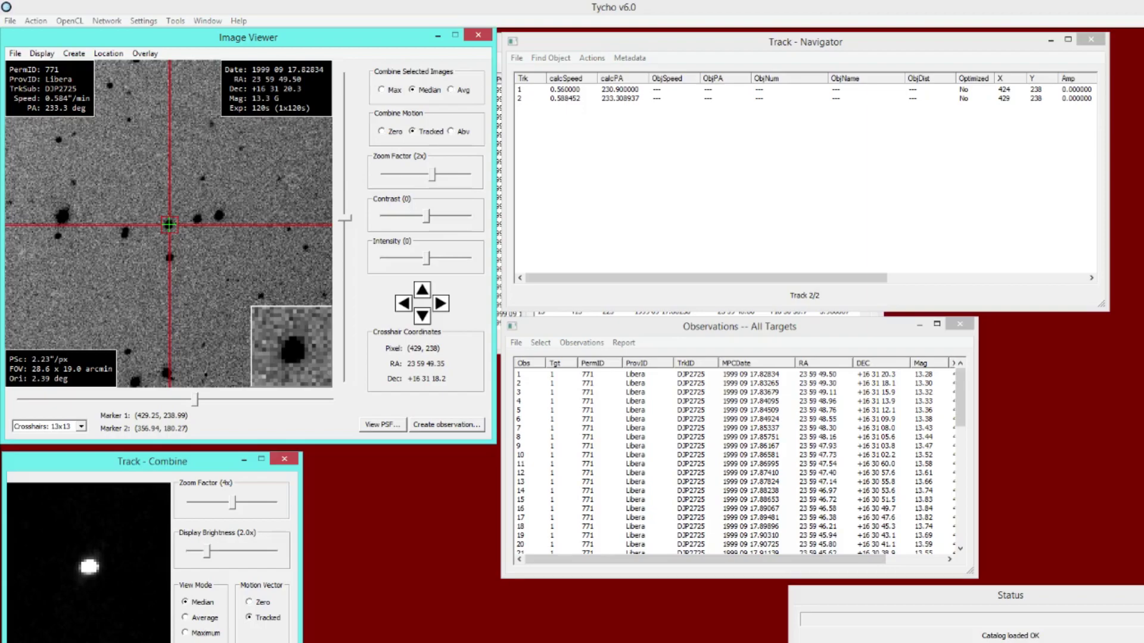
# Select all observations of 771 Libera in the observations list and copy them to photometry as a new set.
pyautogui.click(856, 337)
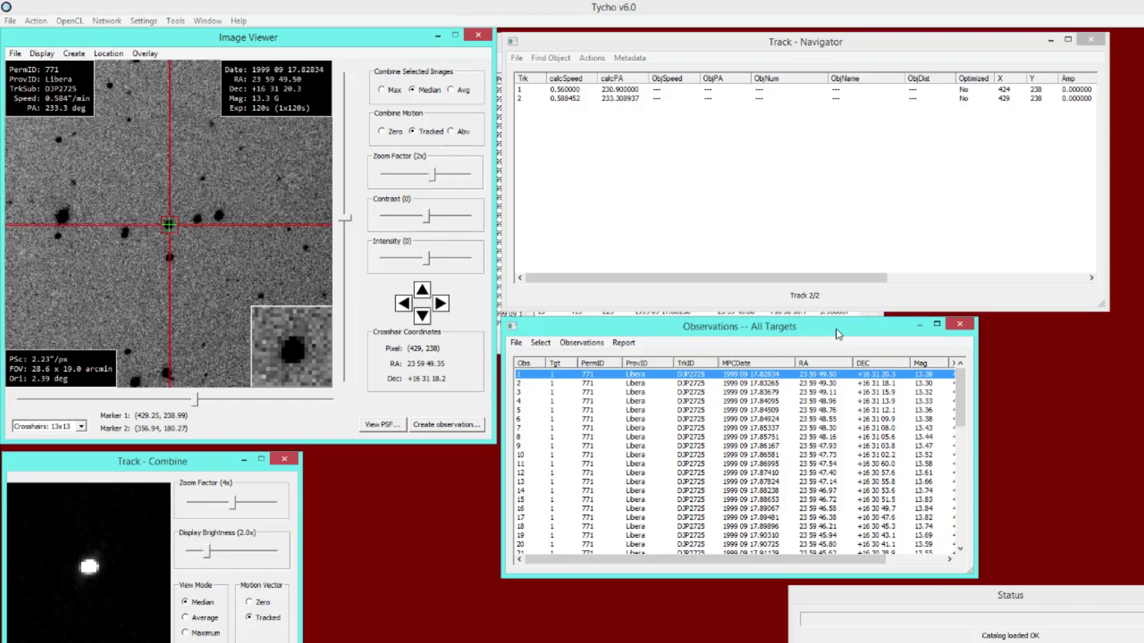
pyautogui.click(540, 343)
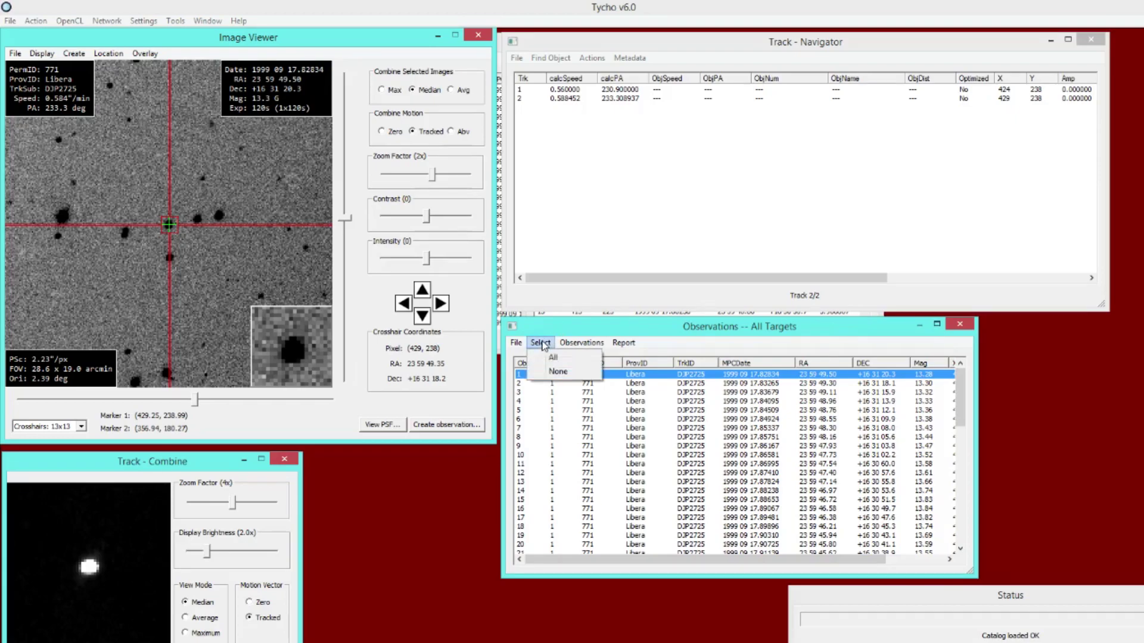
pyautogui.click(560, 358)
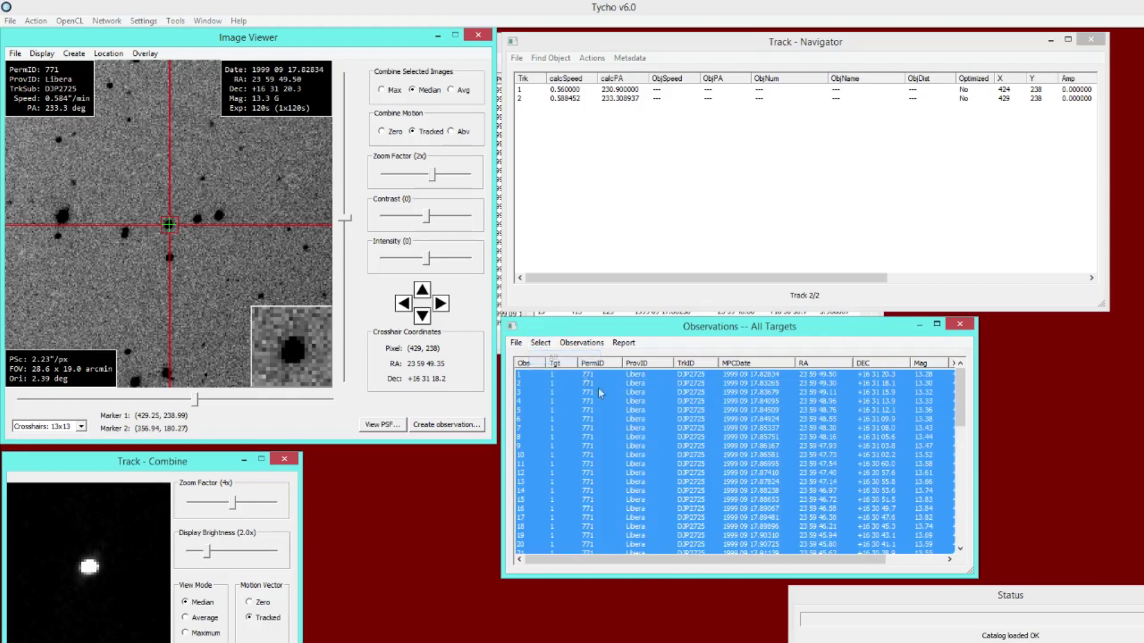
pyautogui.rightClick(660, 448)
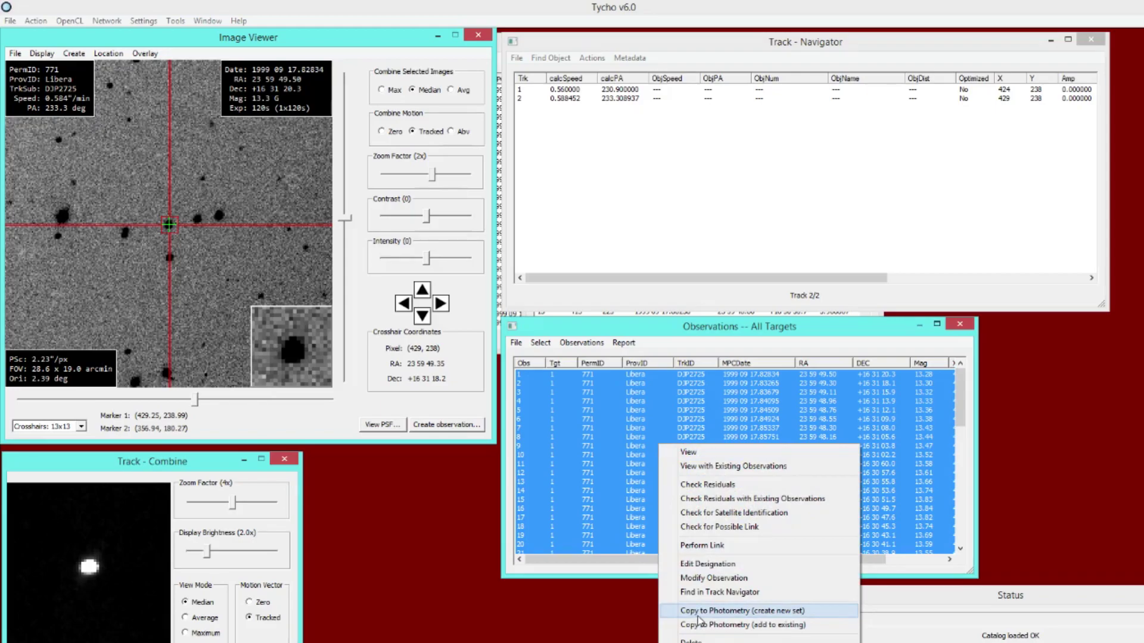
pyautogui.click(798, 615)
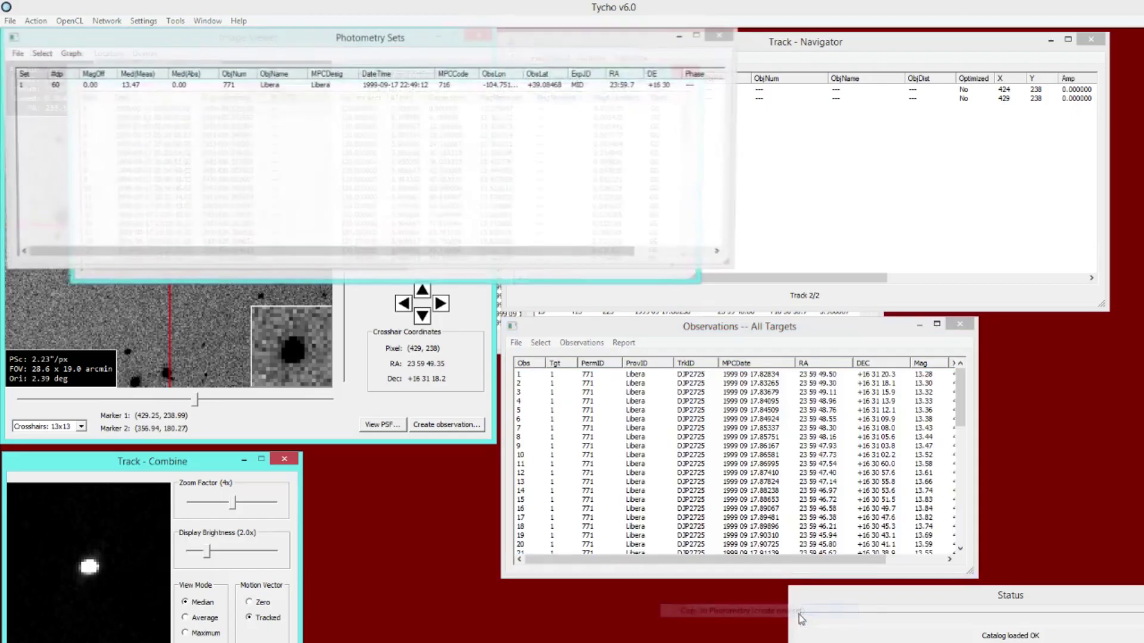
# Arrange the Photometry Sets and Photometry Measurements windows and review the measurements of the 771 Libera set.
pyautogui.moveTo(376, 79); pyautogui.dragTo(641, 411)
pyautogui.moveTo(306, 38); pyautogui.dragTo(331, 125)
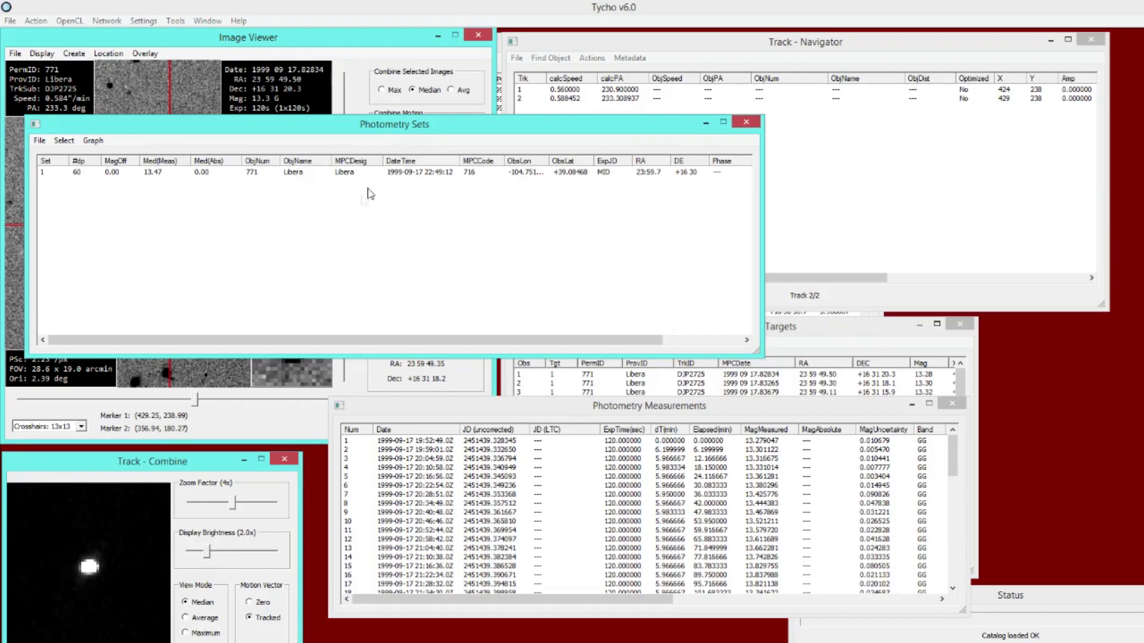
pyautogui.click(336, 174)
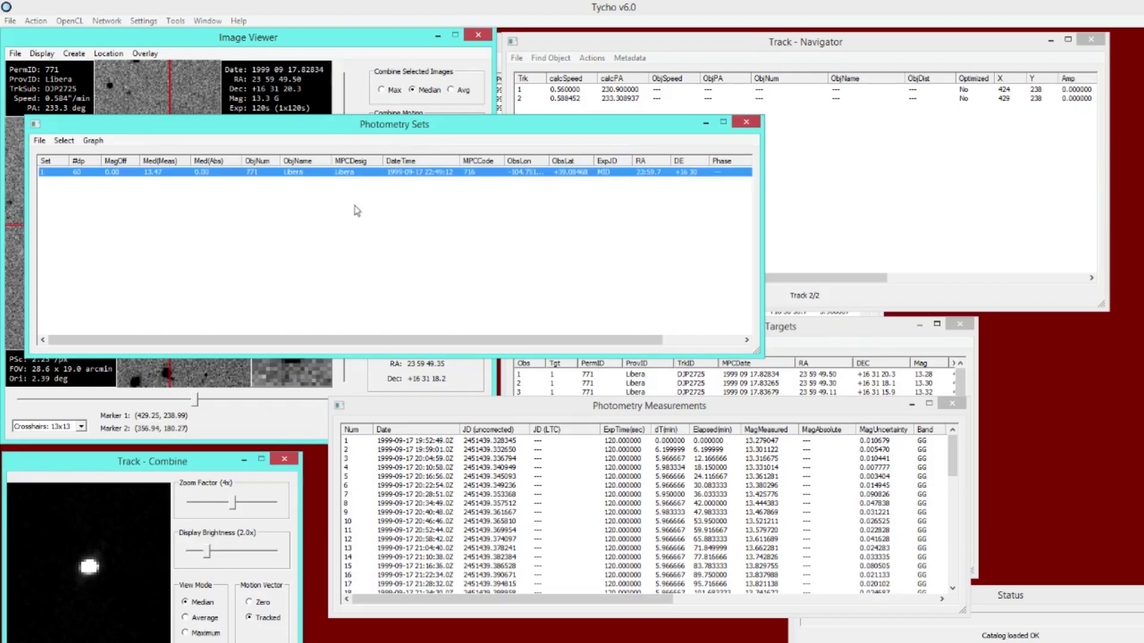
pyautogui.moveTo(491, 411); pyautogui.dragTo(482, 267)
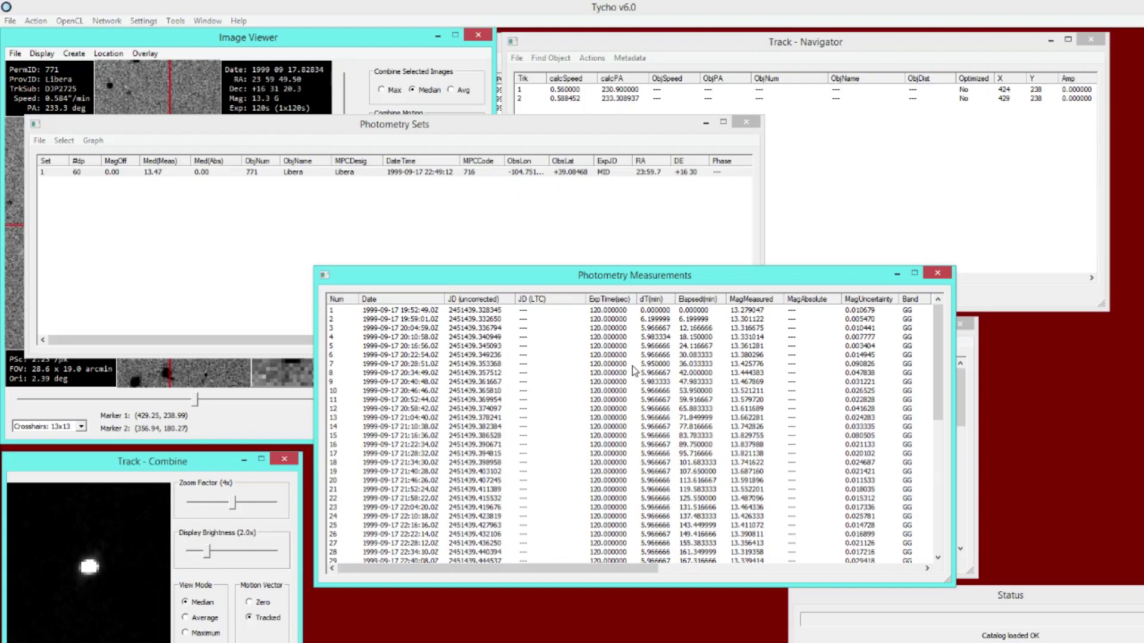
pyautogui.click(195, 238)
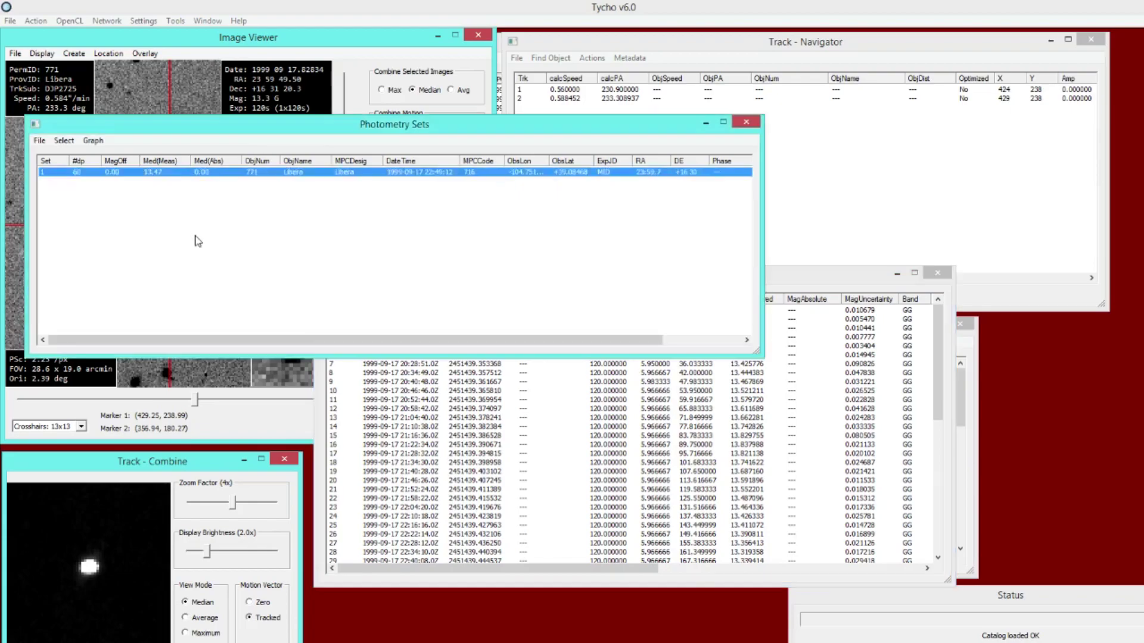
# Save the 771 Libera photometry set to the repository under the name 771_test.
pyautogui.click(40, 141)
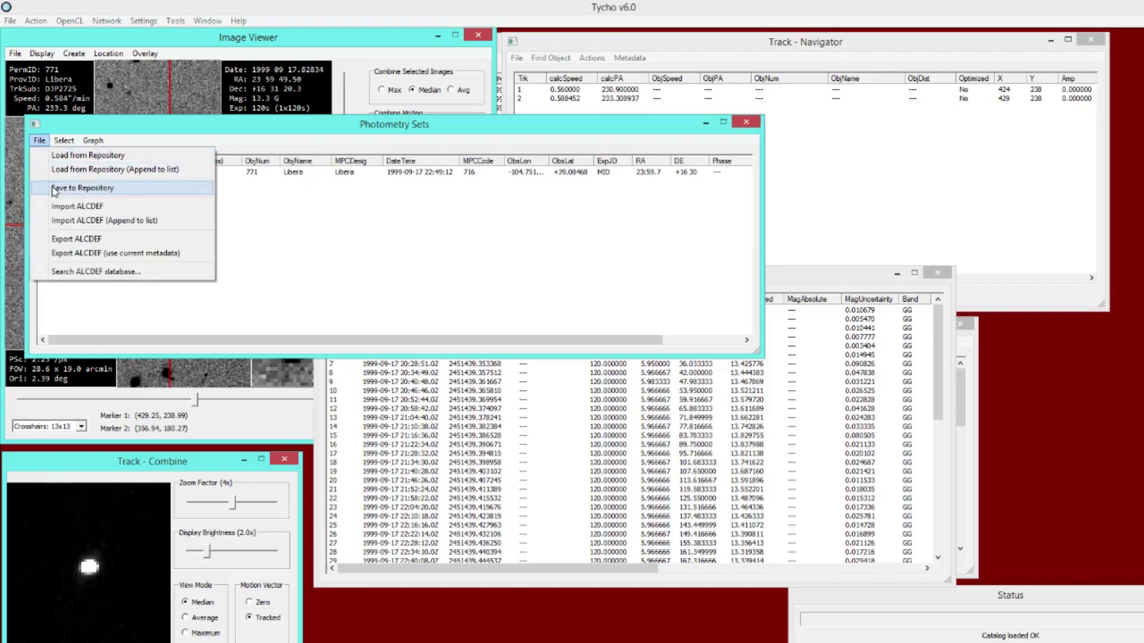
pyautogui.click(133, 191)
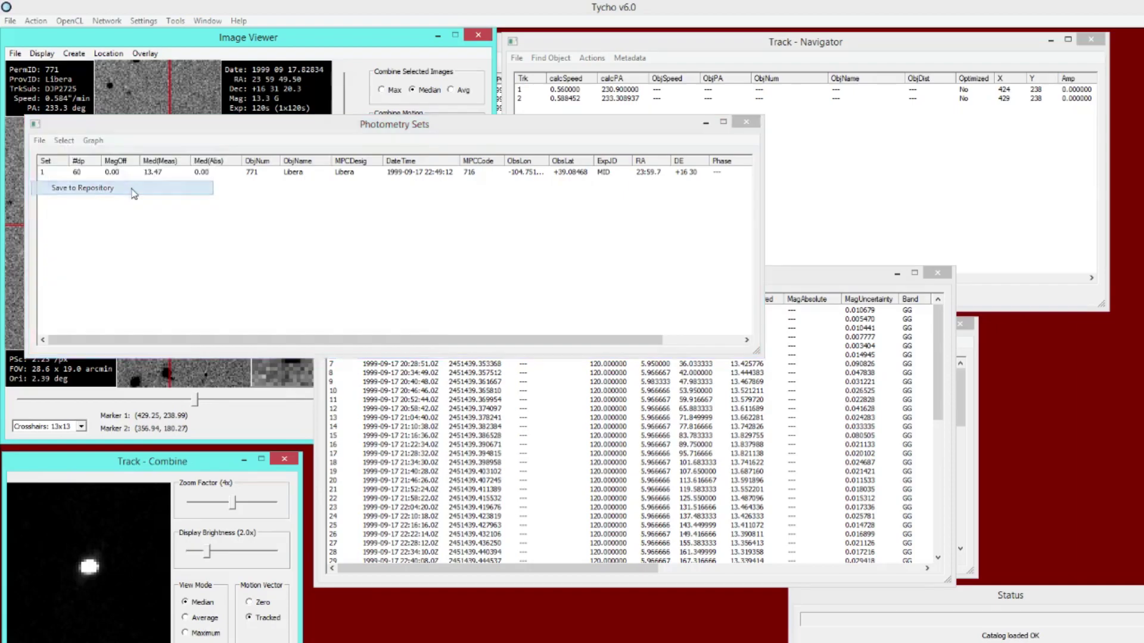
pyautogui.moveTo(128, 159); pyautogui.dragTo(217, 256)
pyautogui.write('771_test')
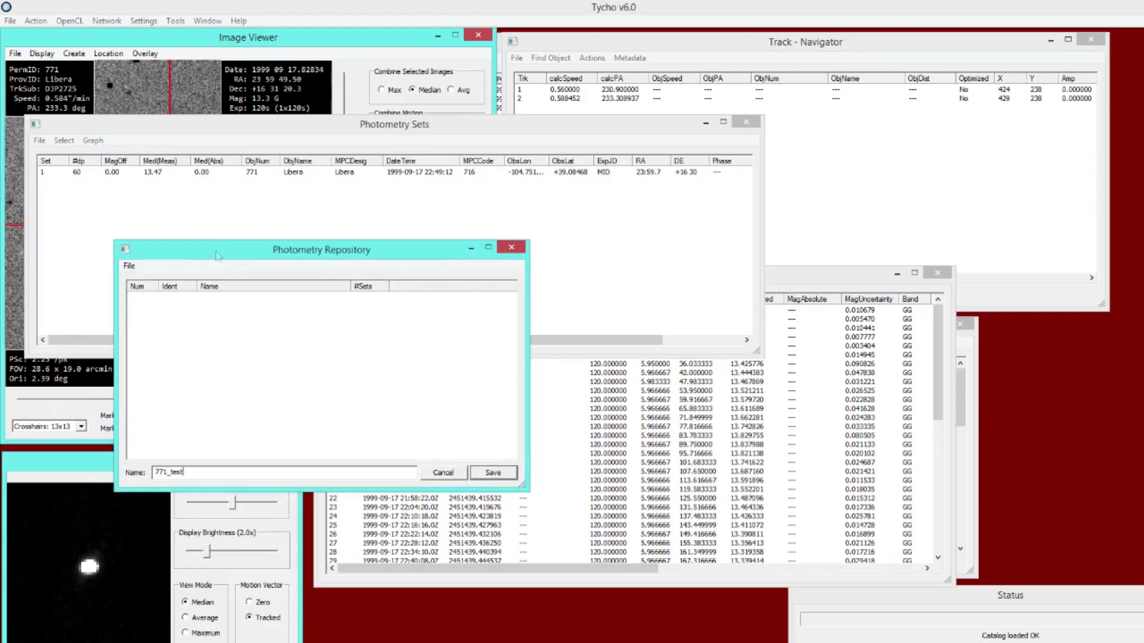
pyautogui.click(493, 472)
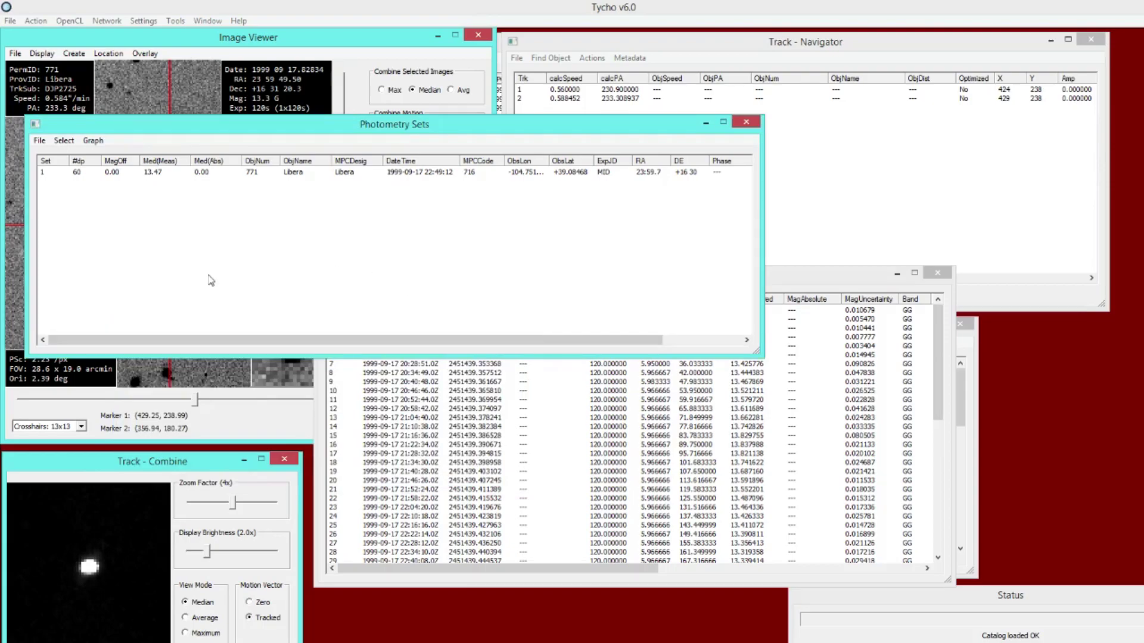
# Plot all photometry sets as a lightcurve and place the graph window over the set list.
pyautogui.click(93, 140)
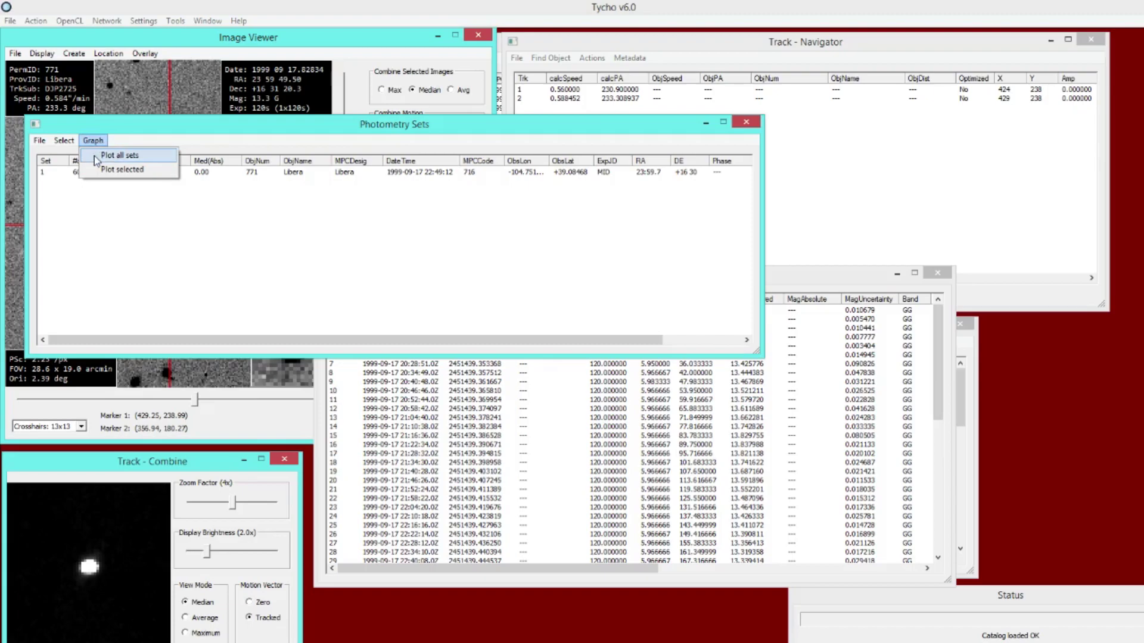
pyautogui.click(148, 158)
pyautogui.moveTo(143, 38); pyautogui.dragTo(295, 176)
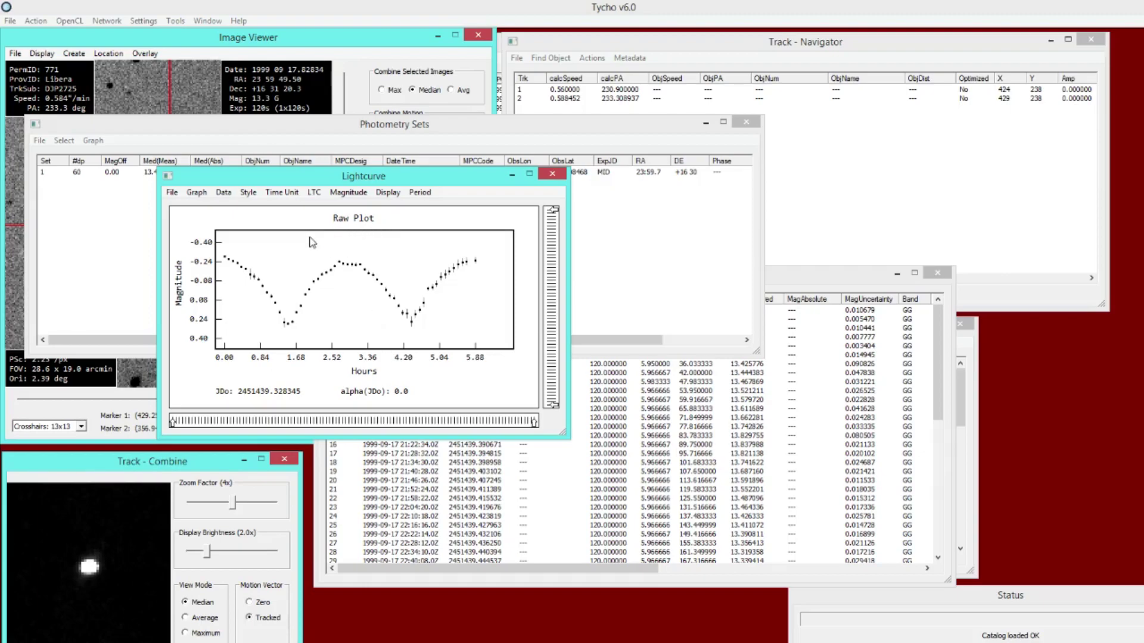
# Set the lightcurve graph's object label to "(771) Libera".
pyautogui.click(197, 192)
pyautogui.click(206, 207)
pyautogui.moveTo(264, 216); pyautogui.dragTo(345, 303)
pyautogui.write('(7')
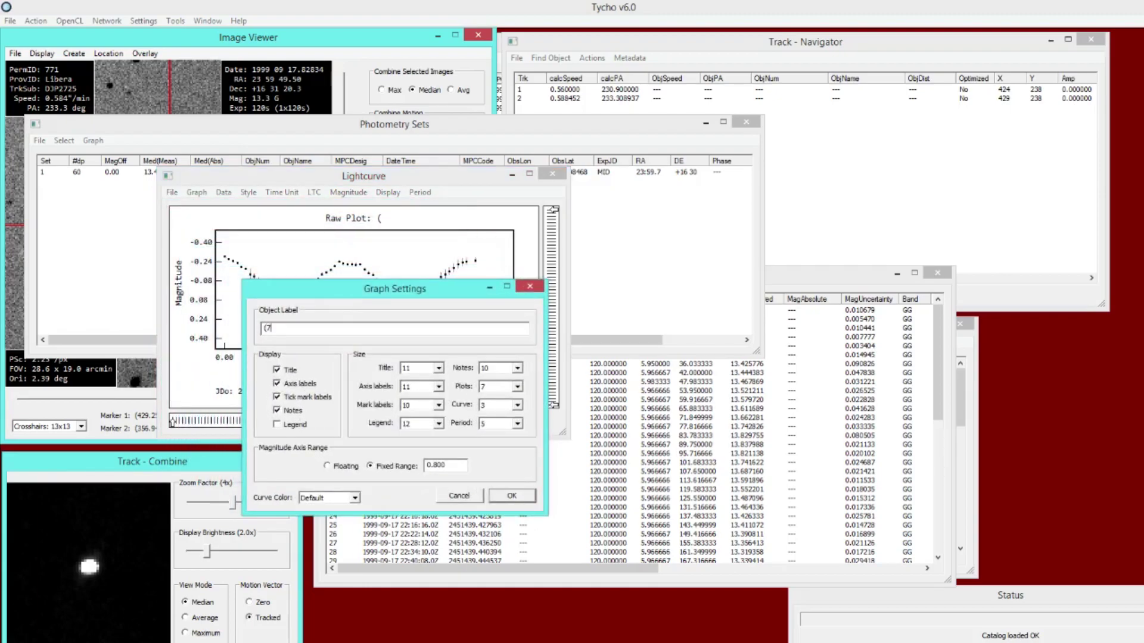
pyautogui.write('71) Libera')
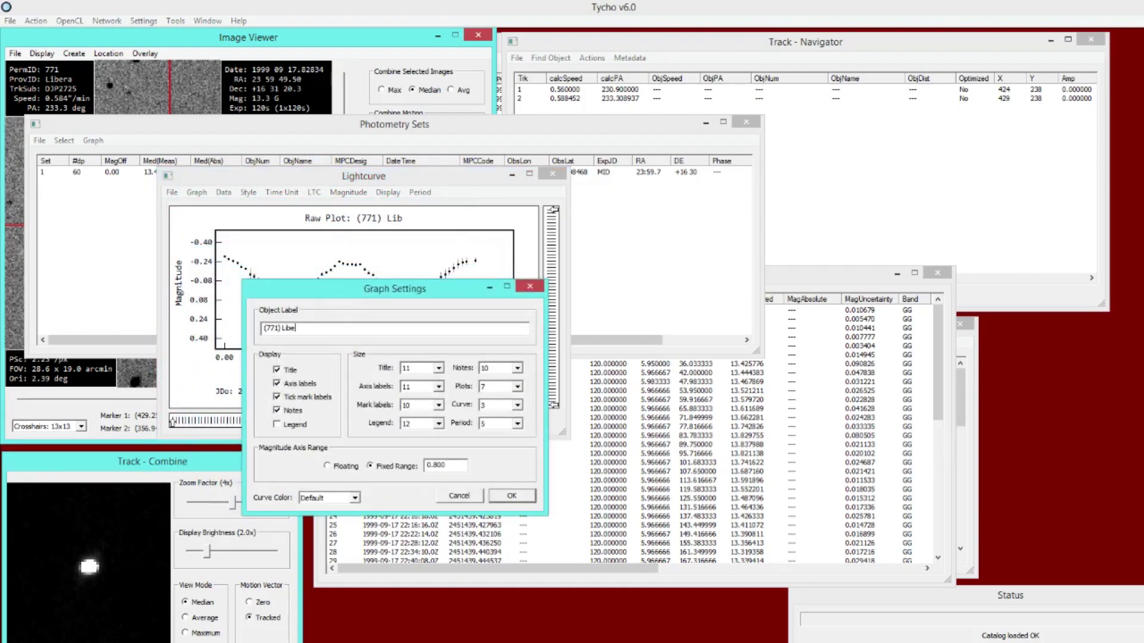
pyautogui.click(511, 496)
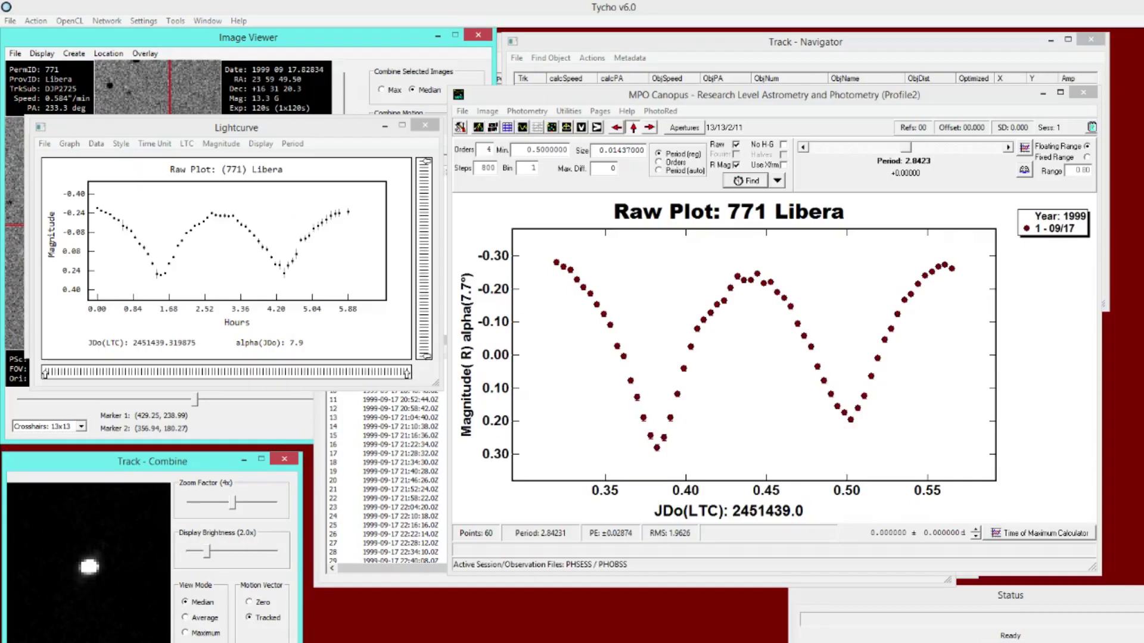
# Switch from the MPO Canopus plot back to the Tycho lightcurve and try the Outlined plot style.
pyautogui.click(753, 401)
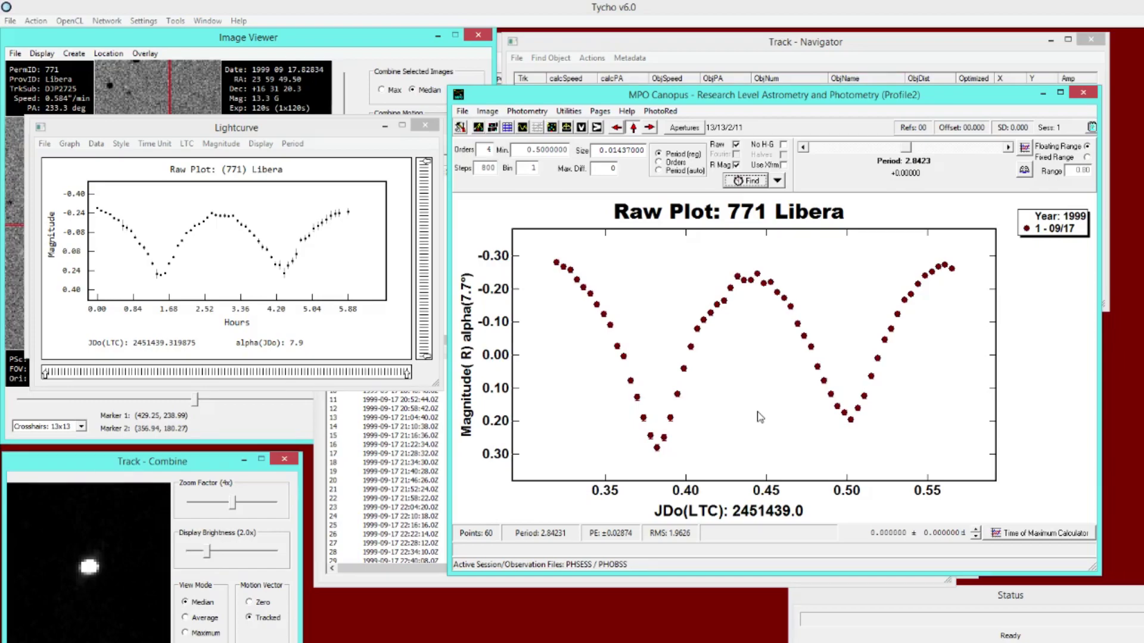
pyautogui.click(206, 135)
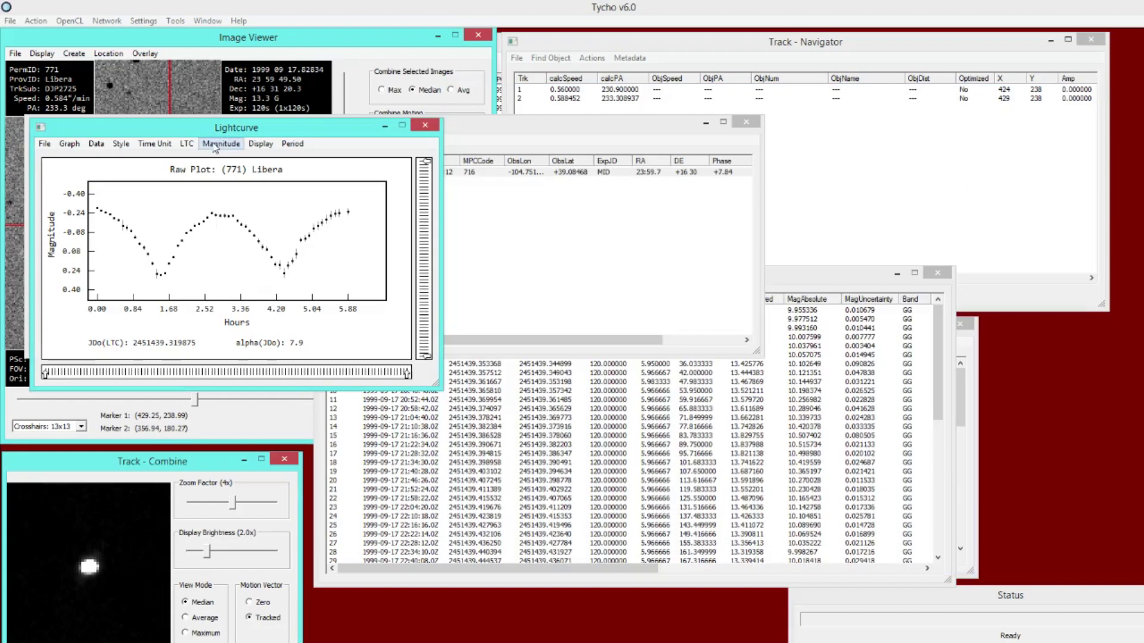
pyautogui.click(124, 145)
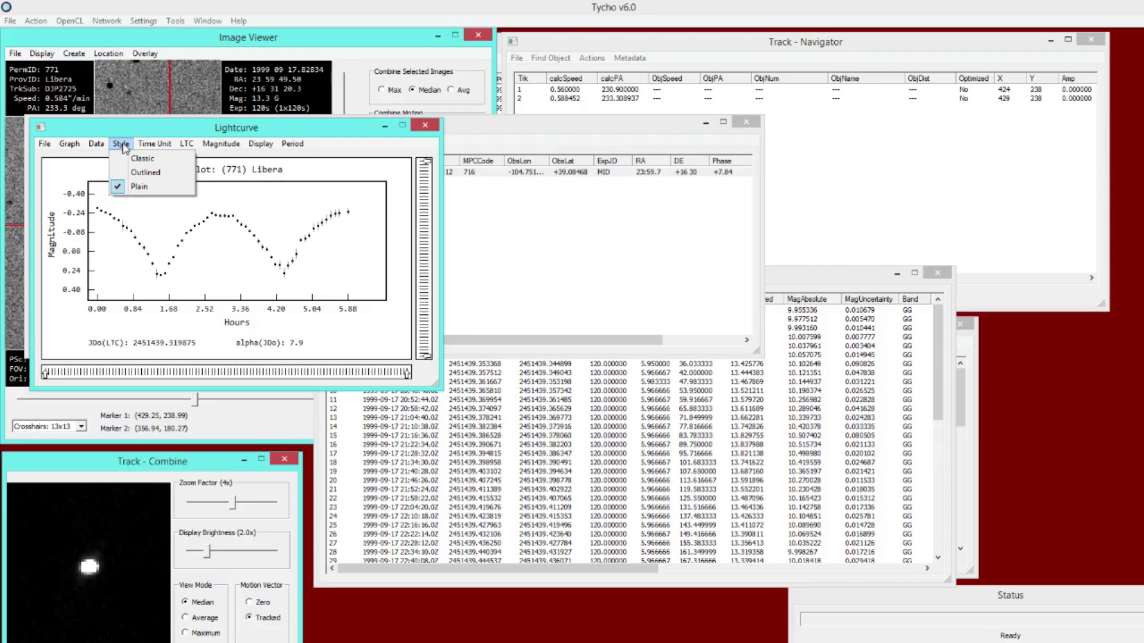
pyautogui.click(145, 173)
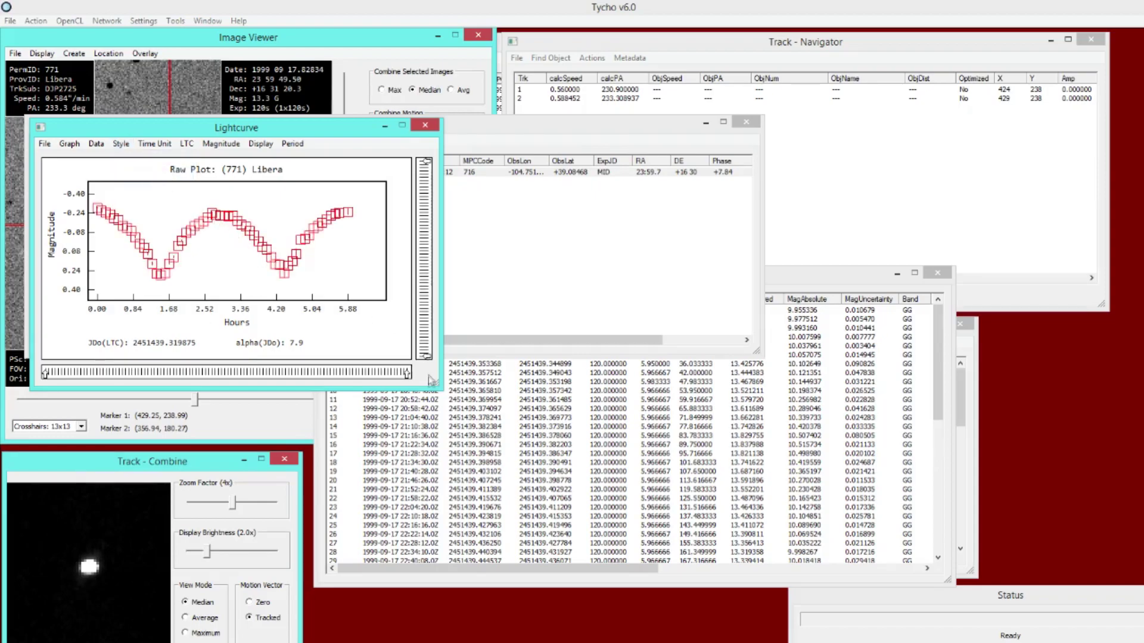
# Enlarge the Lightcurve window slightly and set its plot style to Classic.
pyautogui.moveTo(439, 386); pyautogui.dragTo(473, 420)
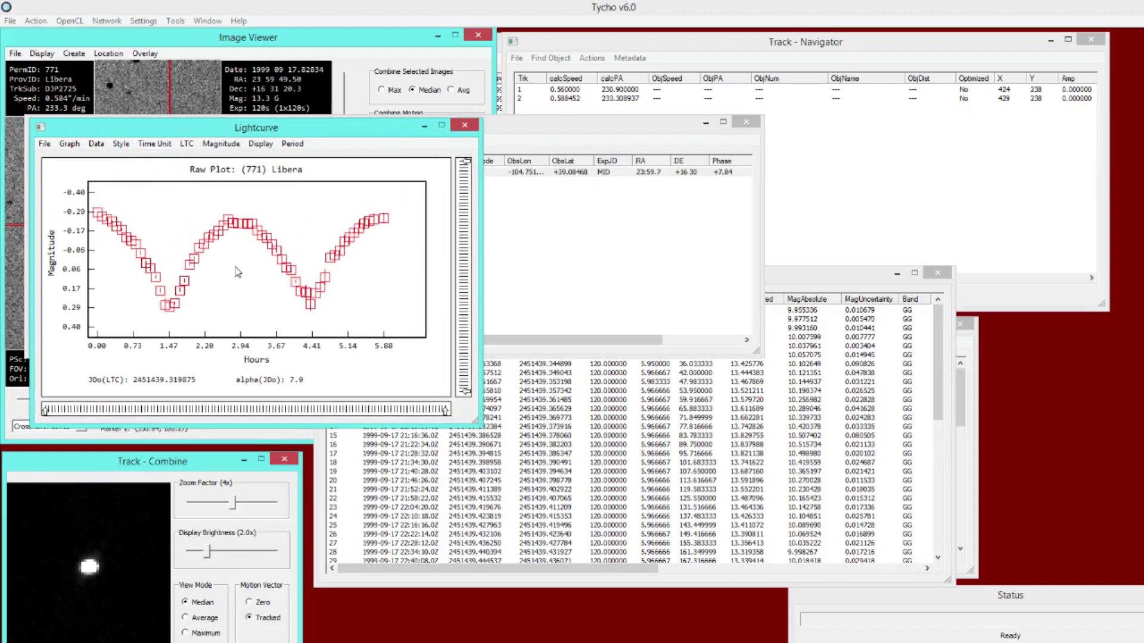
pyautogui.click(121, 143)
pyautogui.click(159, 164)
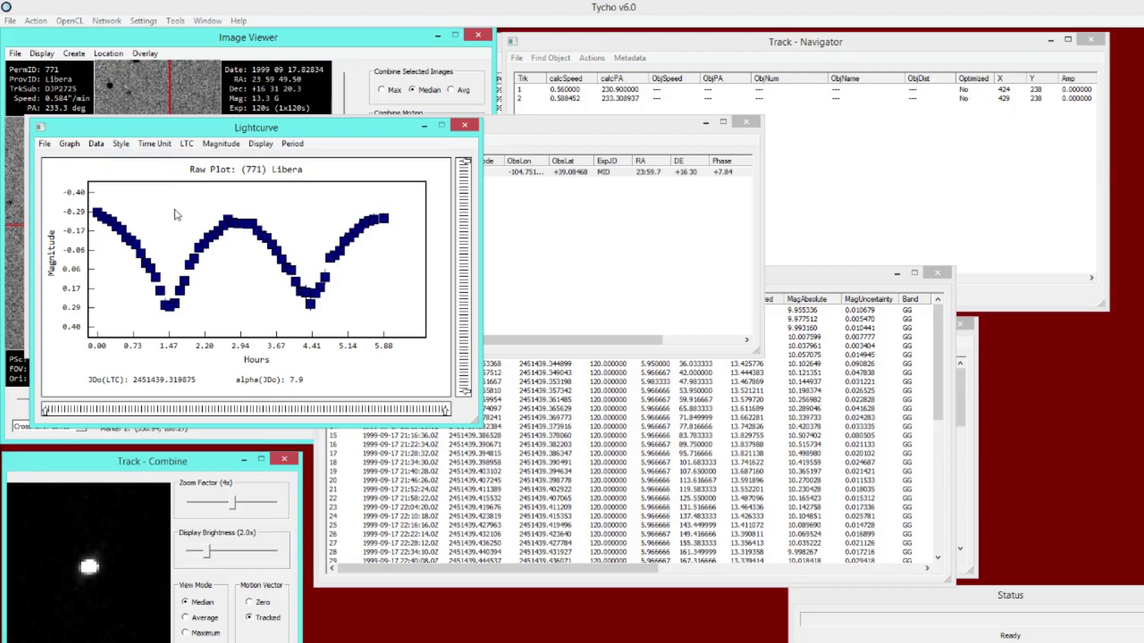
# Turn on the legend in the lightcurve's graph settings and enlarge the Lightcurve window further.
pyautogui.click(69, 143)
pyautogui.click(129, 165)
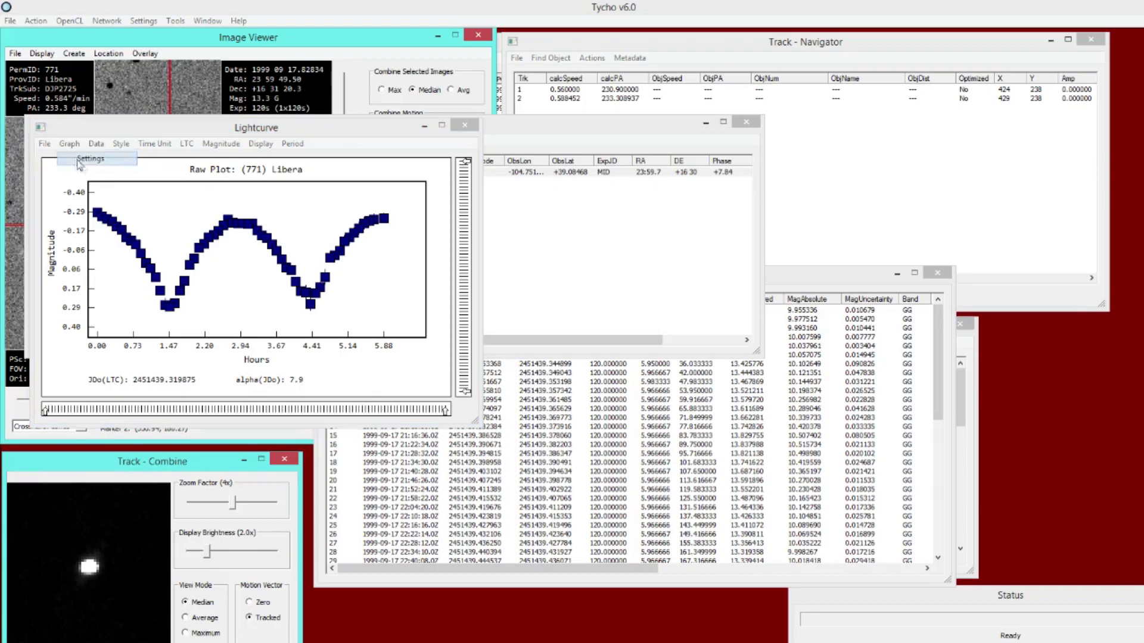
pyautogui.moveTo(131, 169); pyautogui.dragTo(309, 322)
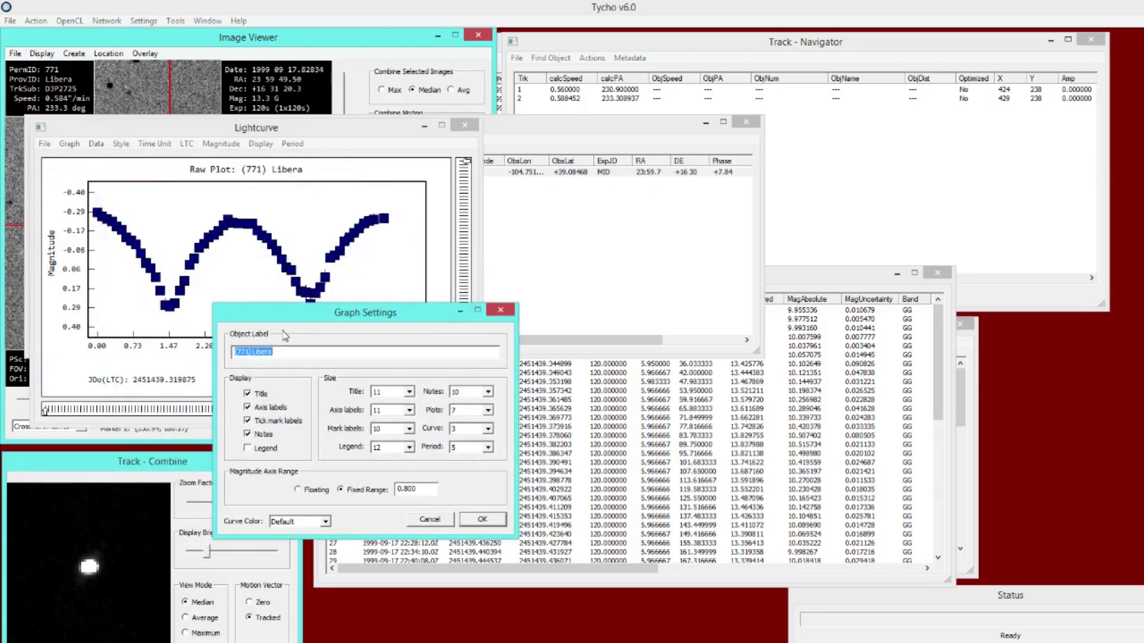
pyautogui.click(249, 448)
pyautogui.click(479, 522)
pyautogui.moveTo(262, 136); pyautogui.dragTo(294, 162)
pyautogui.moveTo(511, 451); pyautogui.dragTo(610, 516)
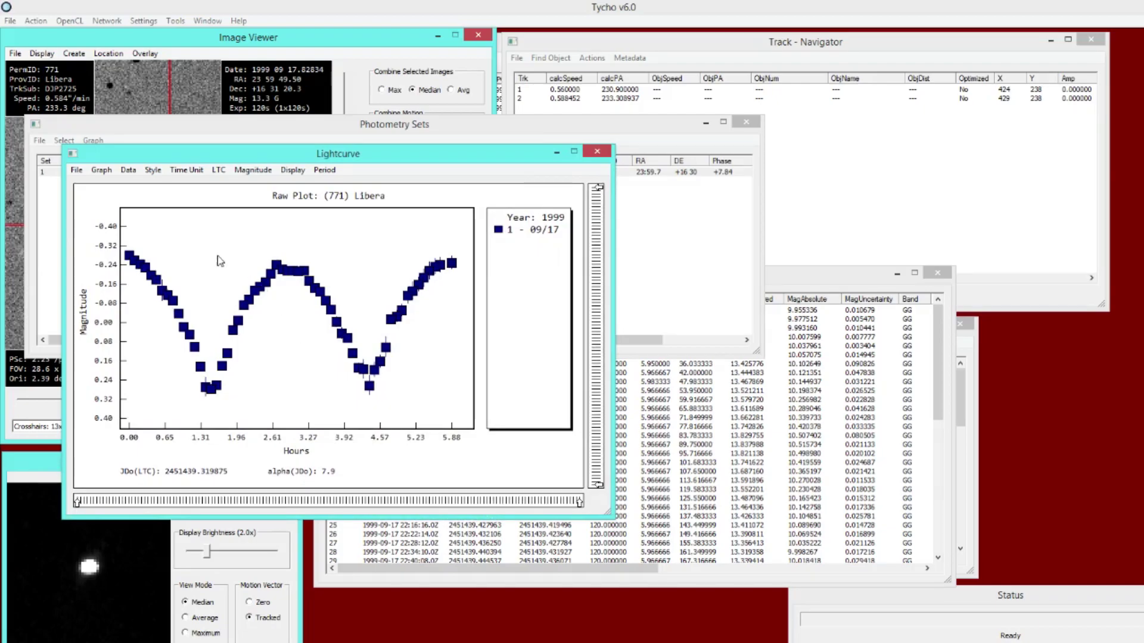
# Try different plot marker sizes in the graph settings, including size 3, and close the settings with large markers.
pyautogui.click(102, 170)
pyautogui.click(117, 184)
pyautogui.moveTo(223, 259); pyautogui.dragTo(572, 369)
pyautogui.click(636, 453)
pyautogui.click(645, 470)
pyautogui.scroll(-4, 642, 467)
pyautogui.scroll(4, 642, 467)
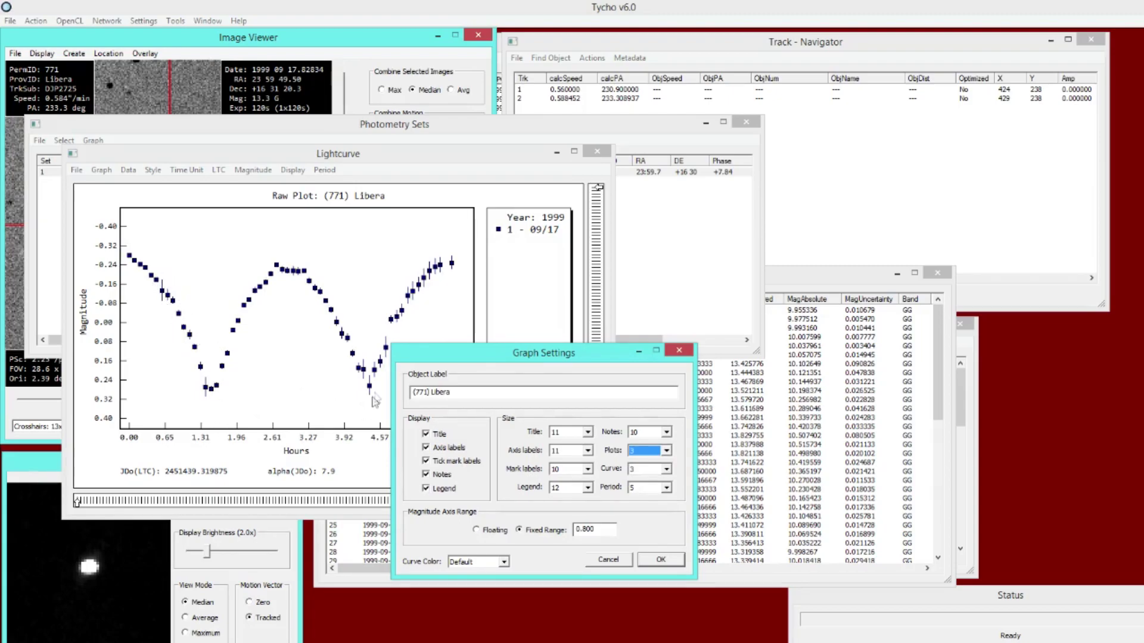
pyautogui.scroll(-4, 618, 470)
pyautogui.scroll(-1, 618, 470)
pyautogui.scroll(7, 616, 470)
pyautogui.scroll(-2, 616, 470)
pyautogui.scroll(1, 615, 469)
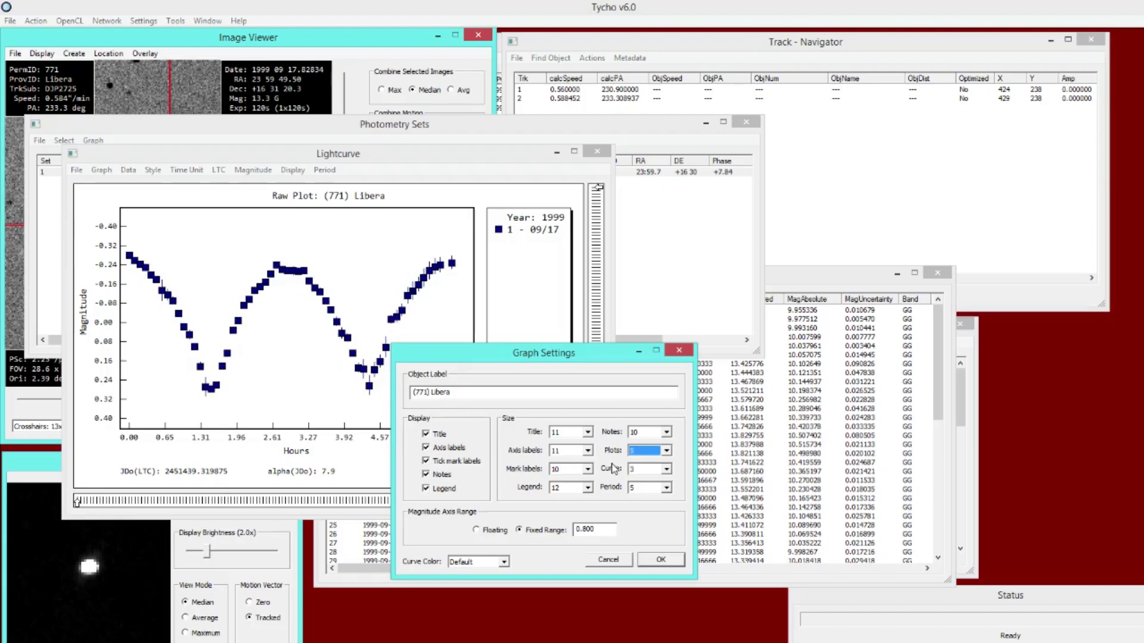
pyautogui.click(644, 560)
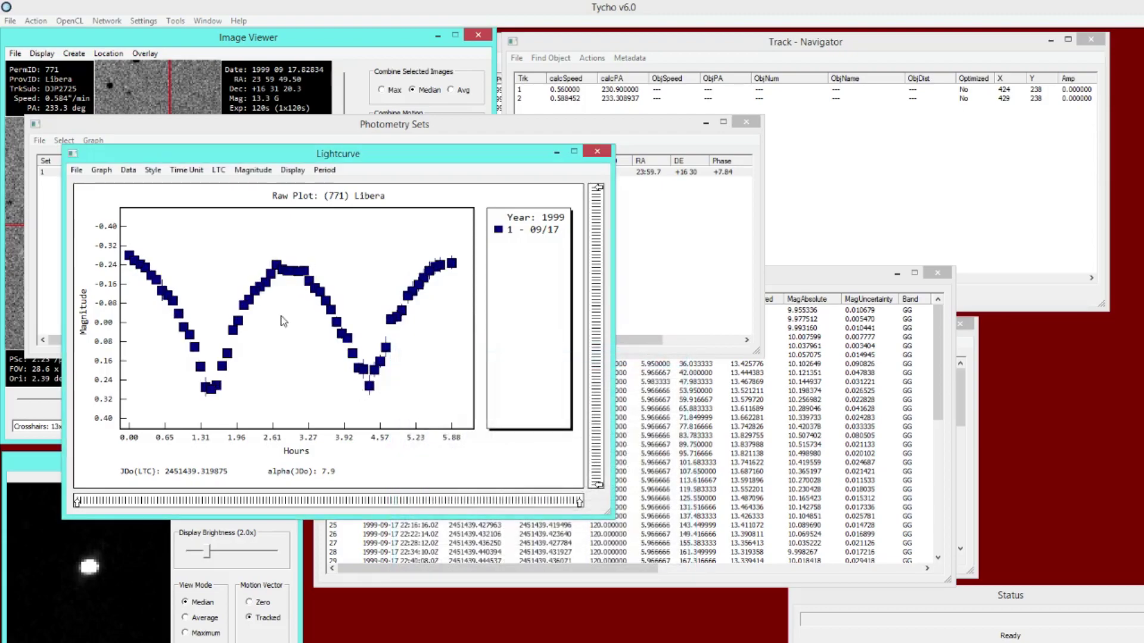
pyautogui.moveTo(208, 159); pyautogui.dragTo(183, 136)
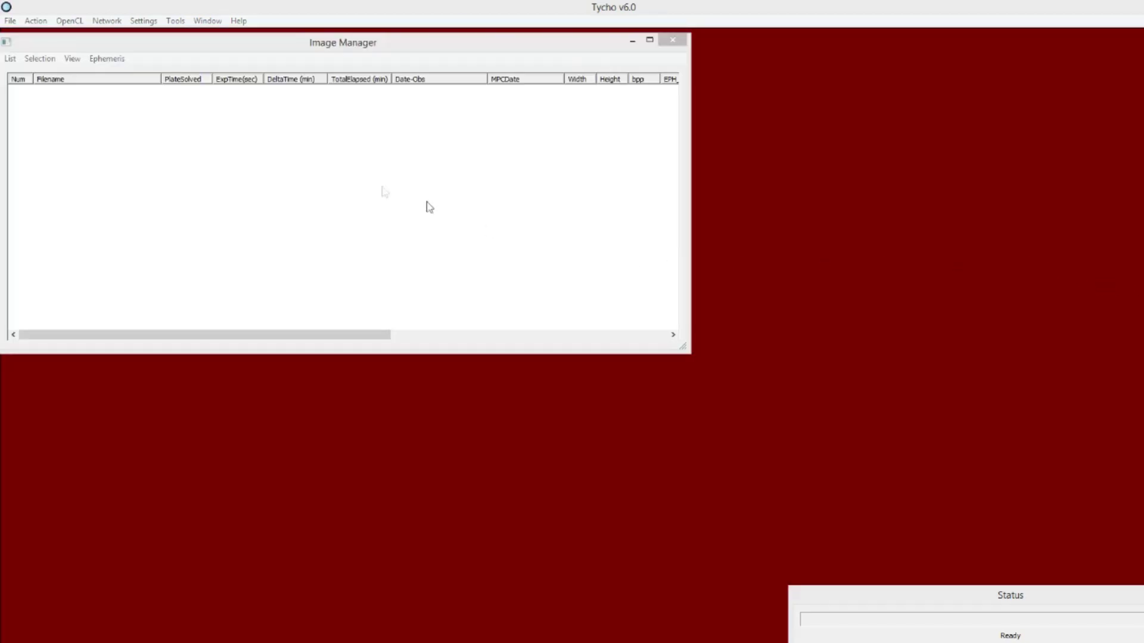
# Open Photometry Analysis, load the 771_test entry from the photometry repository, and arrange the Photometry Sets and Photometry Measurements windows.
pyautogui.click(10, 20)
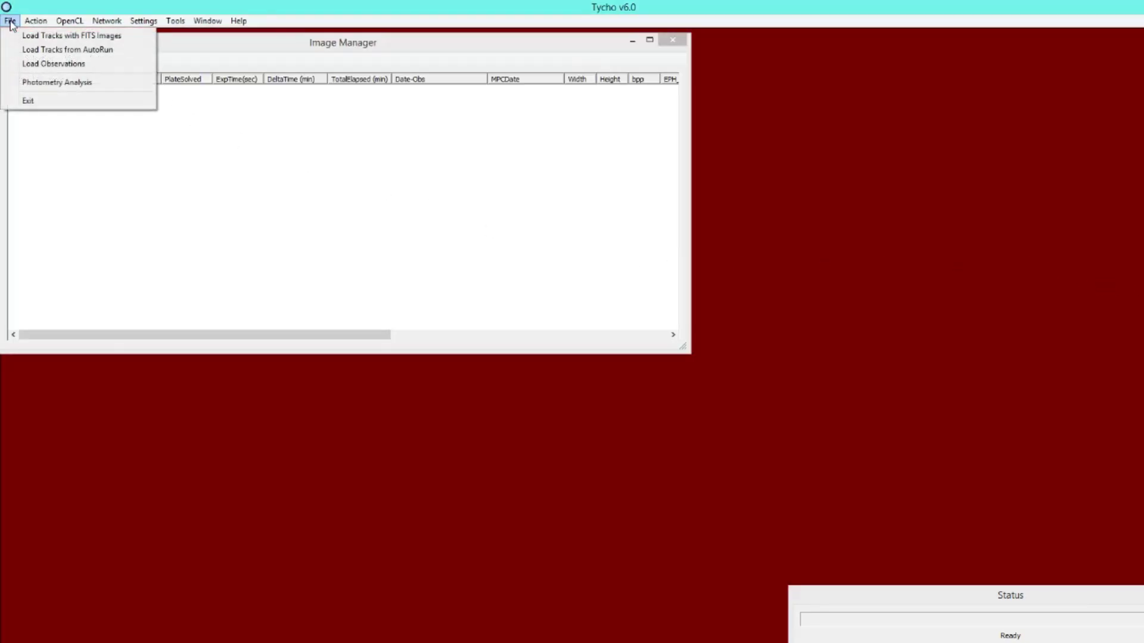
pyautogui.click(67, 88)
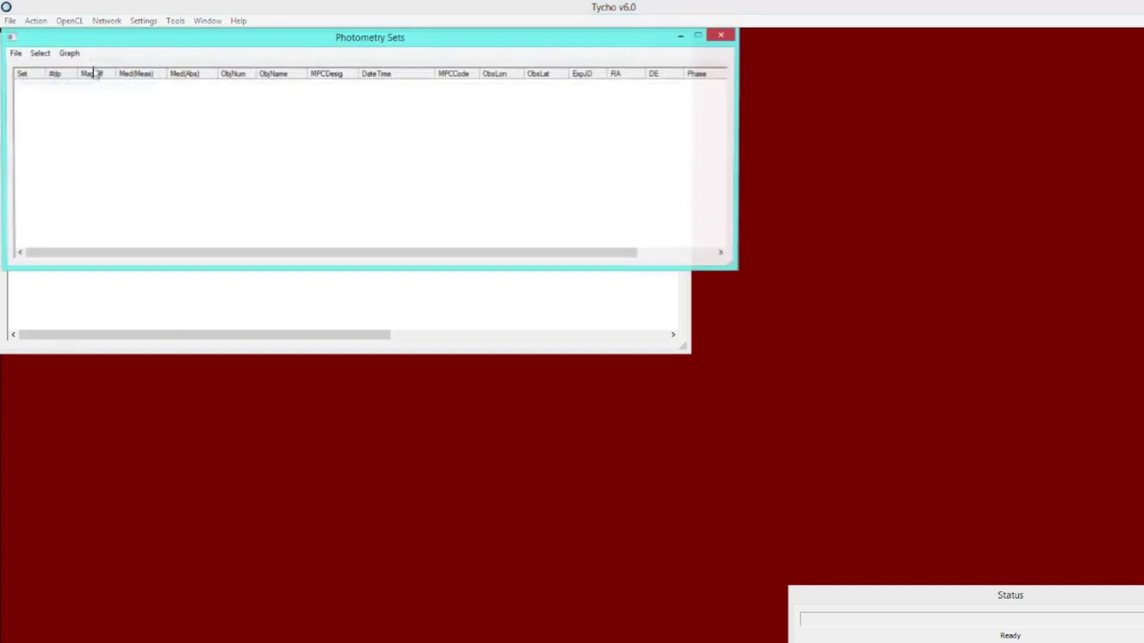
pyautogui.click(81, 166)
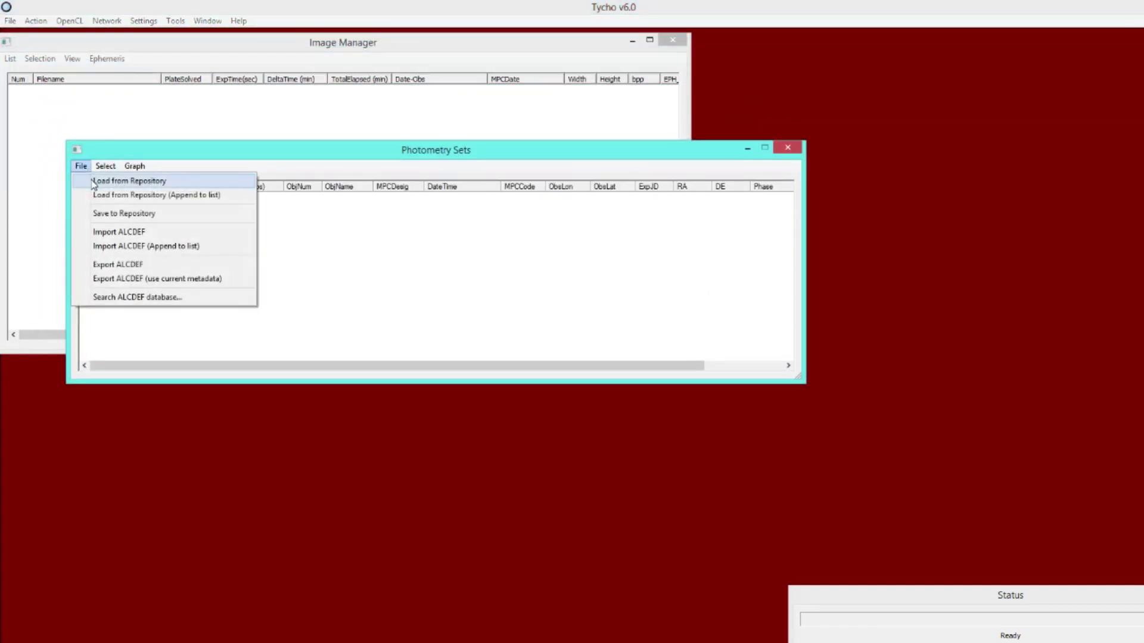
pyautogui.click(96, 180)
pyautogui.click(271, 231)
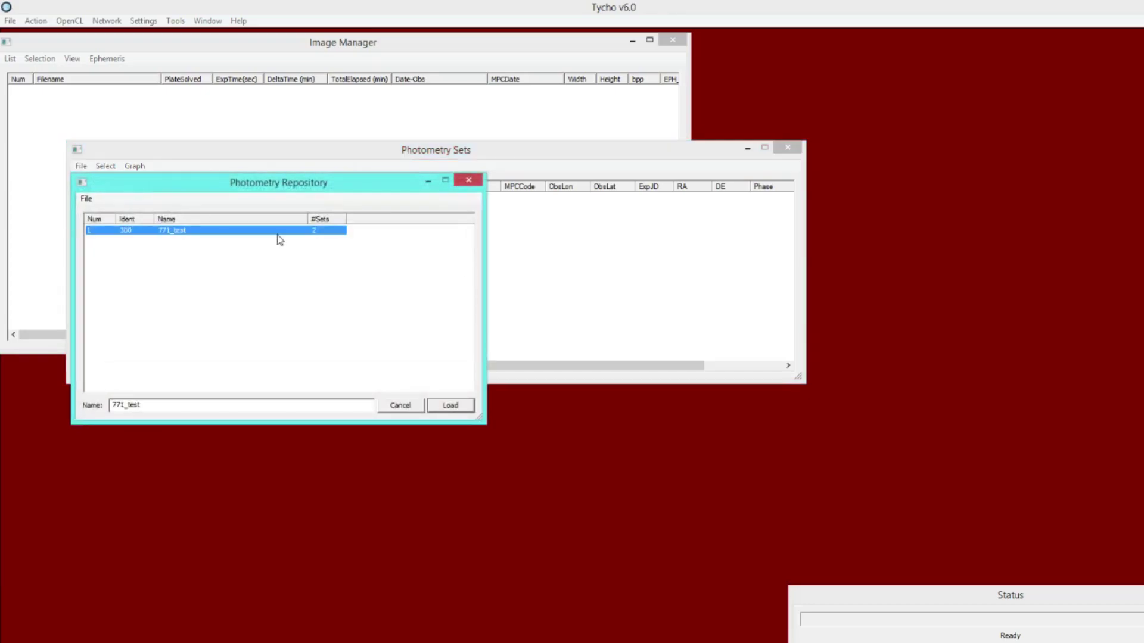
pyautogui.click(451, 405)
pyautogui.moveTo(273, 76); pyautogui.dragTo(490, 341)
pyautogui.moveTo(390, 152); pyautogui.dragTo(354, 90)
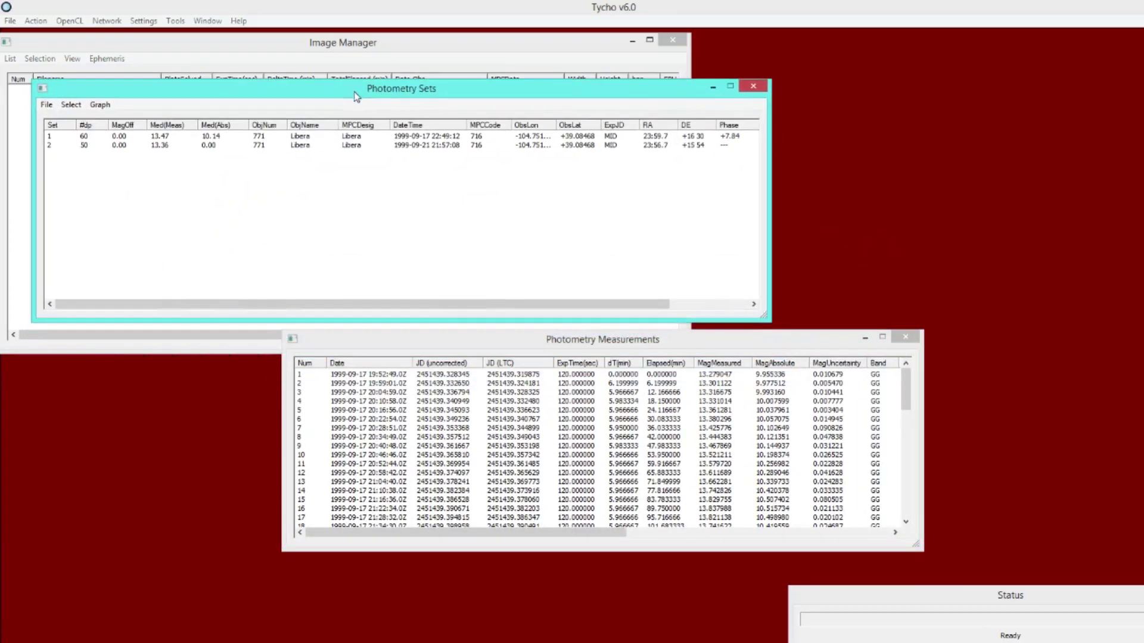
pyautogui.moveTo(434, 339); pyautogui.dragTo(406, 354)
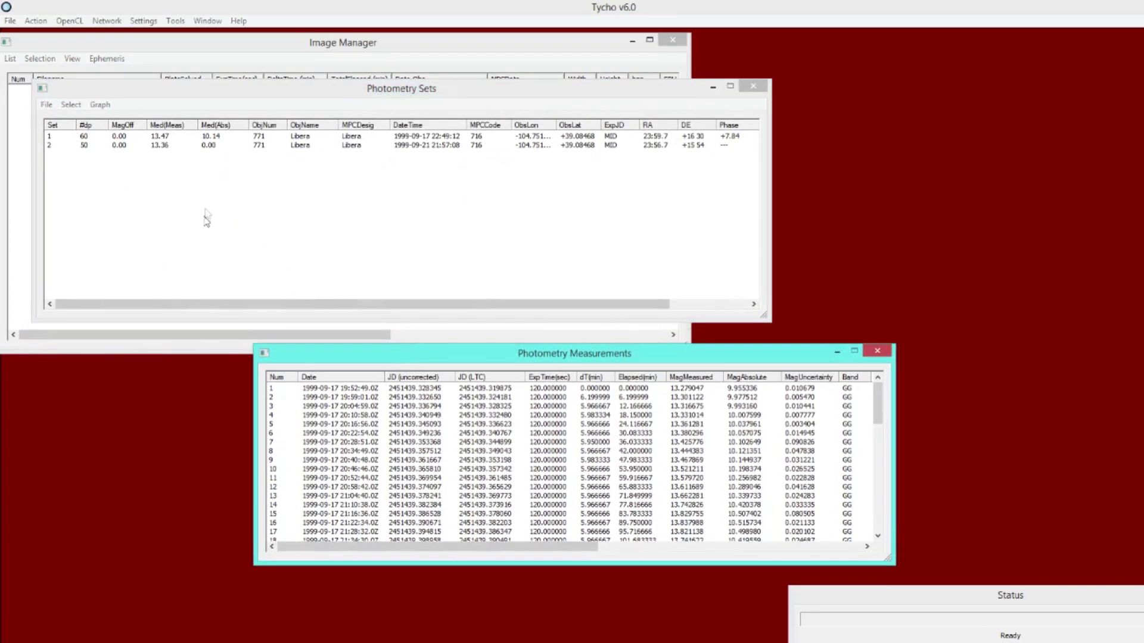
# Apply object data to both Libera photometry sets using the FIND_ORB instance for (771) = 1913 WB.
pyautogui.moveTo(483, 303); pyautogui.dragTo(563, 305)
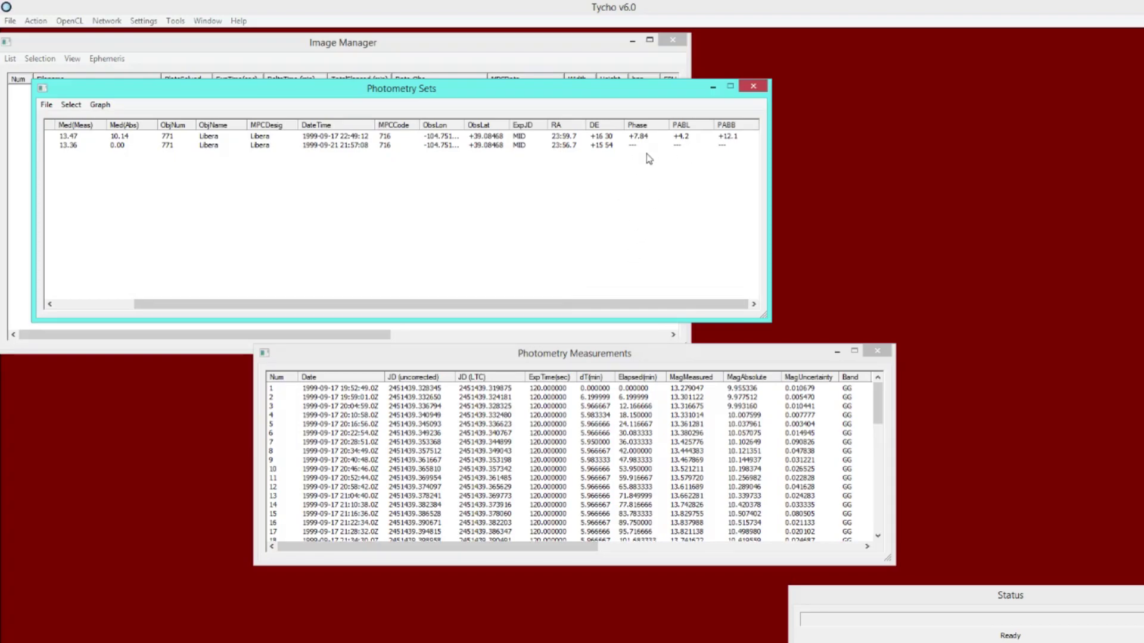
pyautogui.click(646, 139)
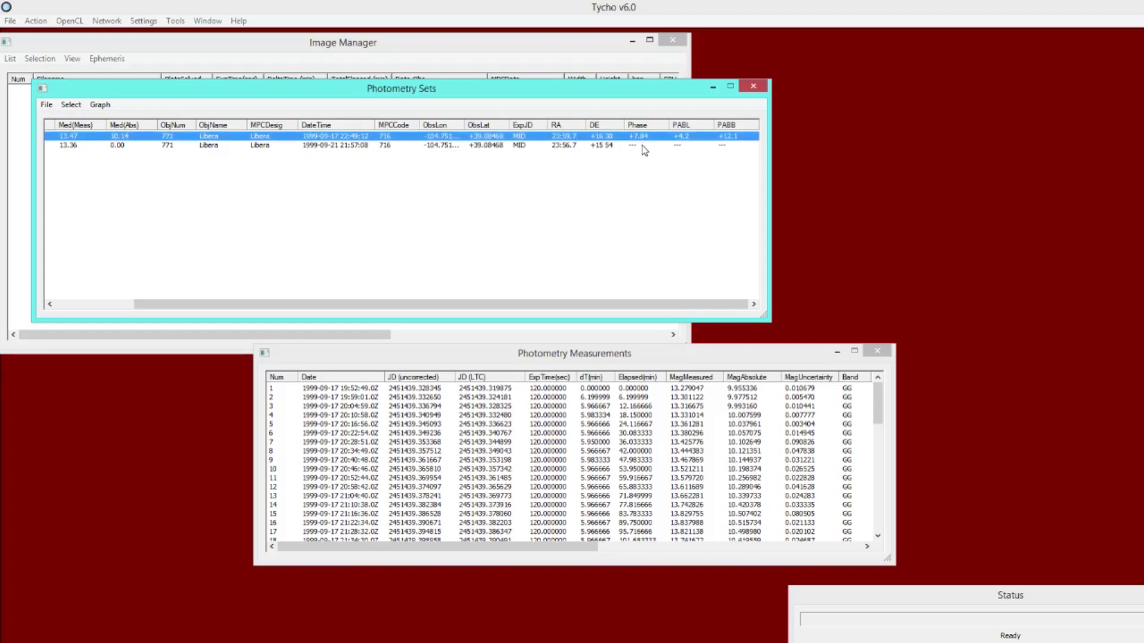
pyautogui.click(642, 146)
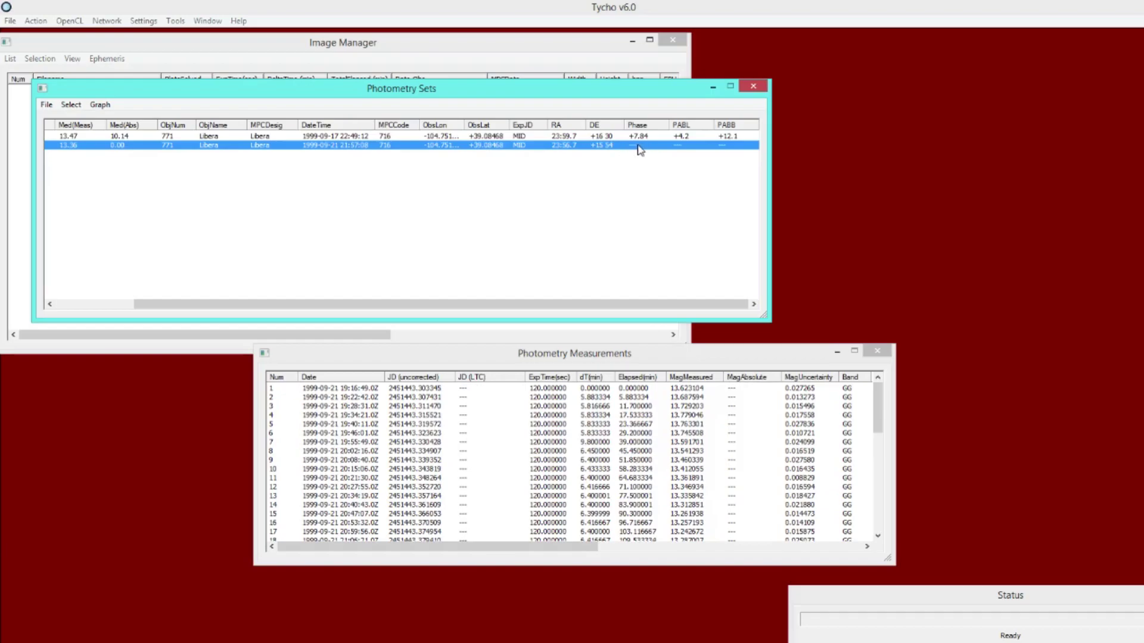
pyautogui.rightClick(649, 147)
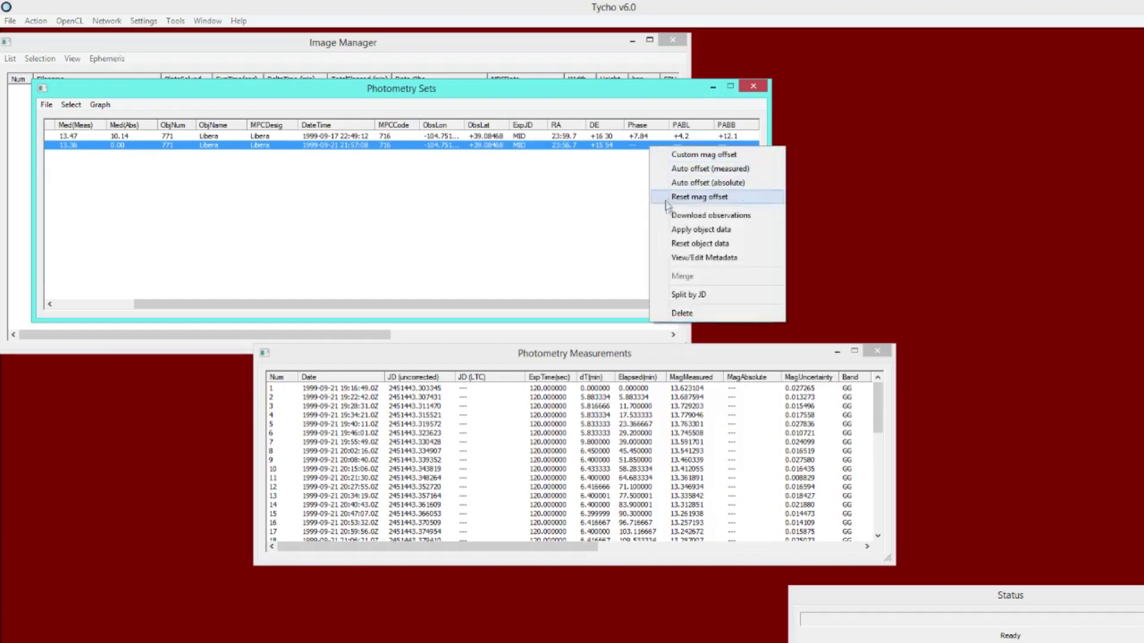
pyautogui.click(678, 235)
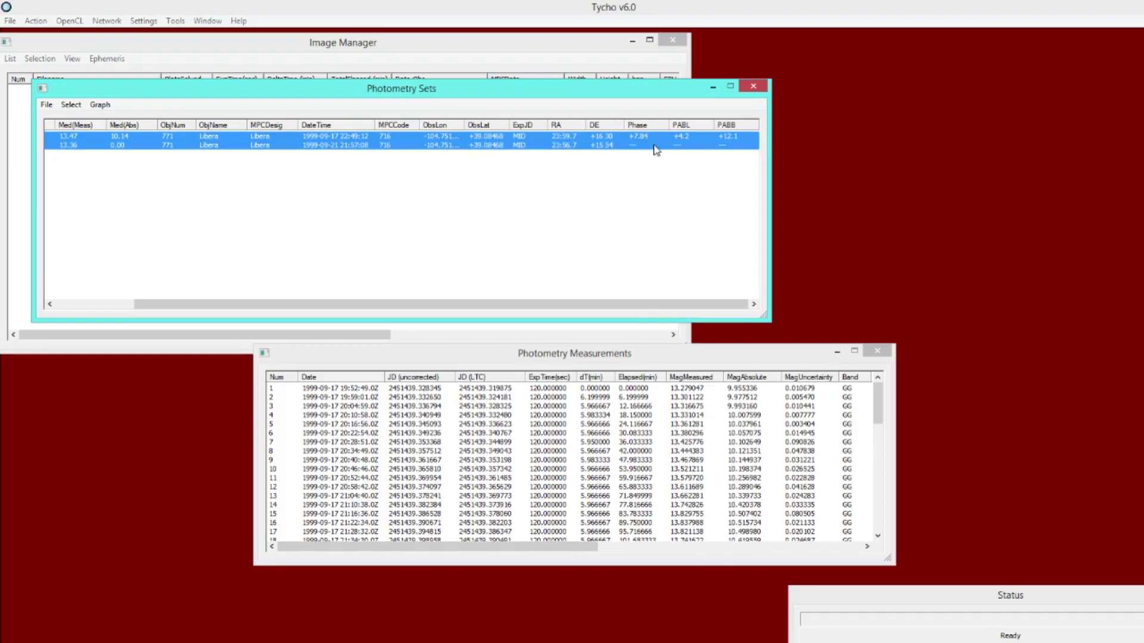
pyautogui.rightClick(656, 149)
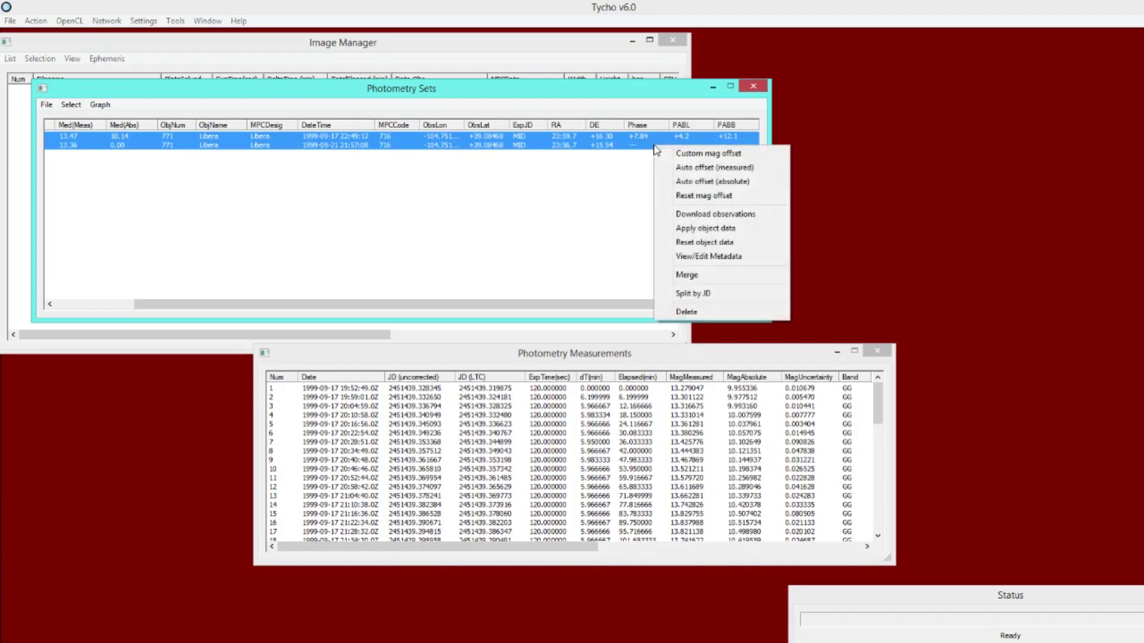
pyautogui.click(720, 231)
pyautogui.moveTo(334, 37); pyautogui.dragTo(438, 210)
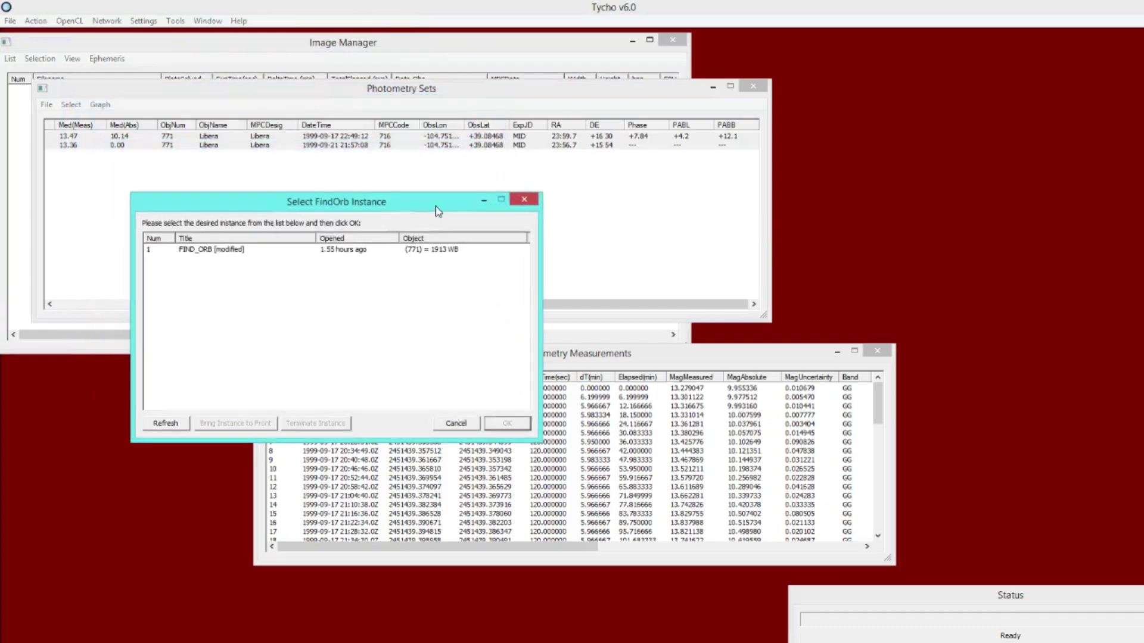
pyautogui.click(350, 253)
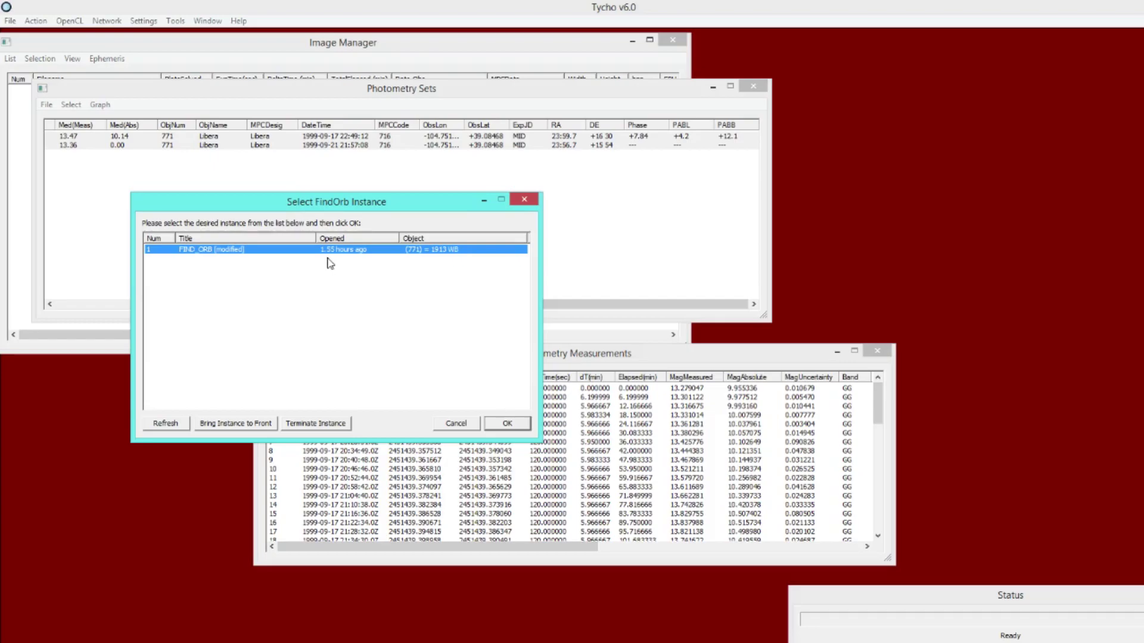
pyautogui.click(505, 424)
pyautogui.moveTo(505, 308); pyautogui.dragTo(652, 308)
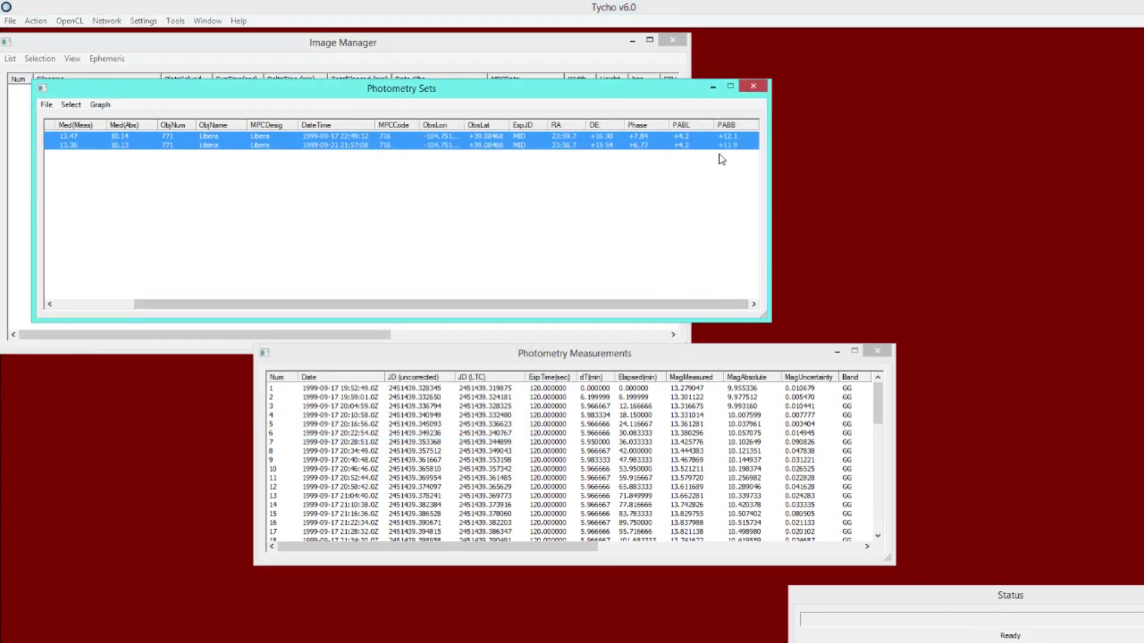
# Enlarge and reposition the Photometry Measurements window to inspect the measured and absolute magnitudes of the first observation.
pyautogui.click(630, 198)
pyautogui.moveTo(548, 358); pyautogui.dragTo(516, 334)
pyautogui.moveTo(488, 523)
pyautogui.mouseDown()
pyautogui.moveTo(560, 528)
pyautogui.moveTo(480, 526)
pyautogui.mouseUp()
pyautogui.moveTo(538, 322); pyautogui.dragTo(538, 272)
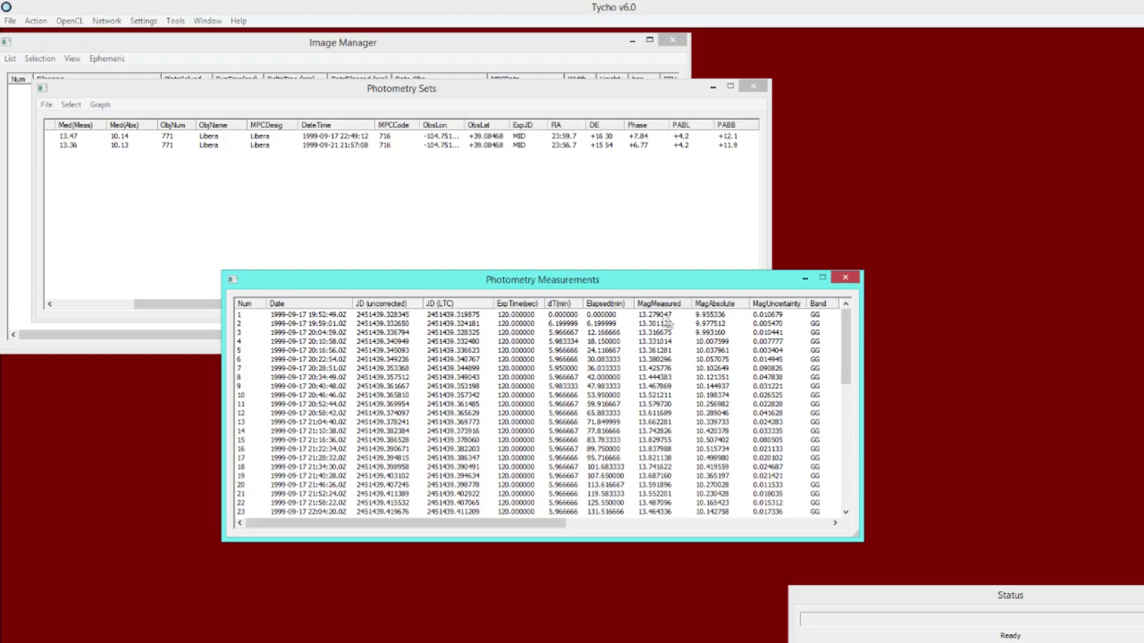
pyautogui.click(721, 316)
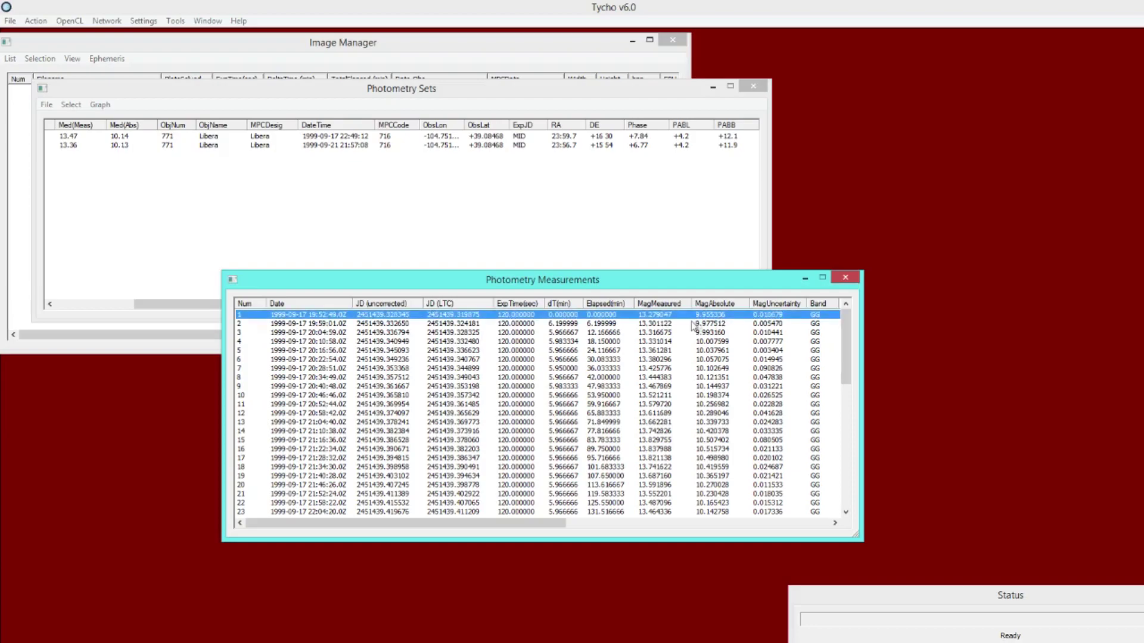
pyautogui.moveTo(578, 269); pyautogui.dragTo(585, 298)
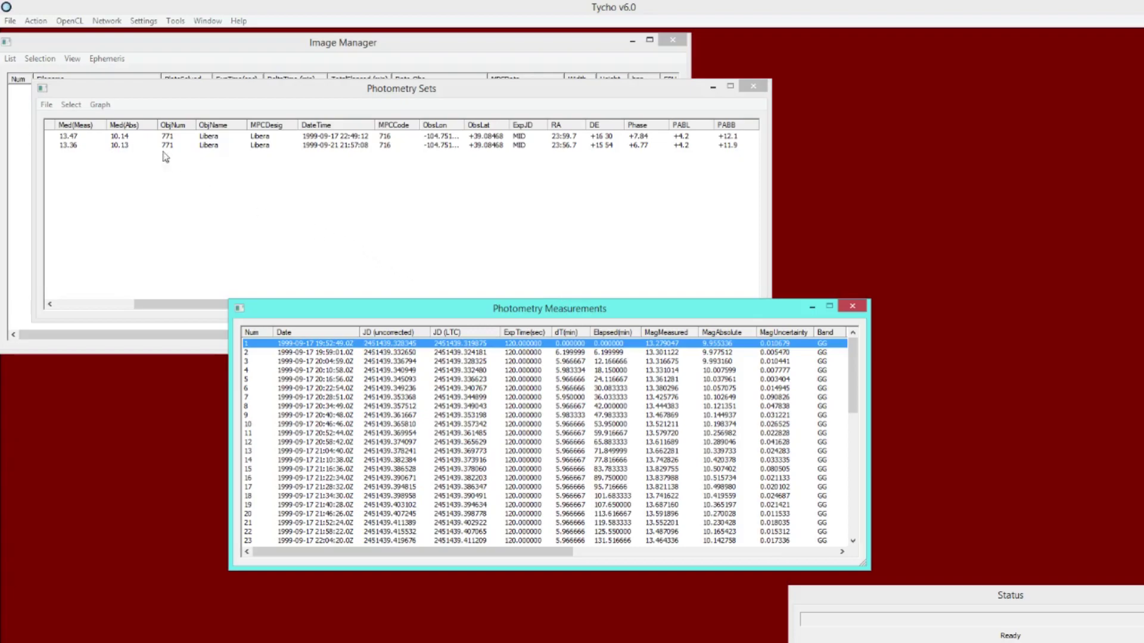
# Plot all photometry sets as a lightcurve and move the Lightcurve window over the lower part of Photometry Sets.
pyautogui.click(105, 108)
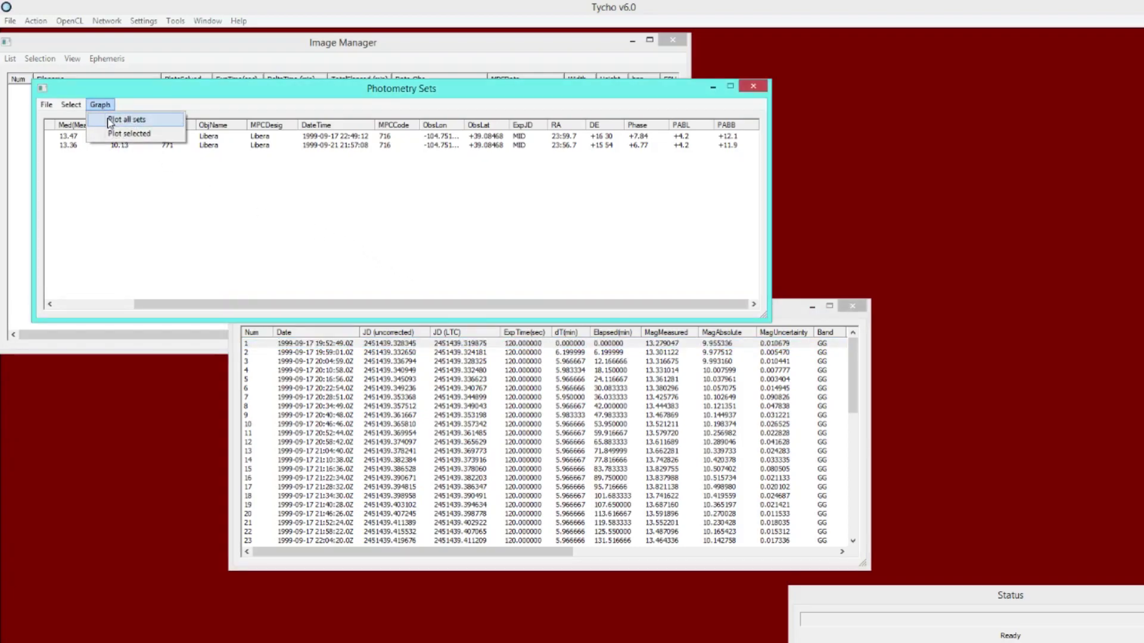
pyautogui.click(110, 122)
pyautogui.moveTo(143, 42); pyautogui.dragTo(266, 195)
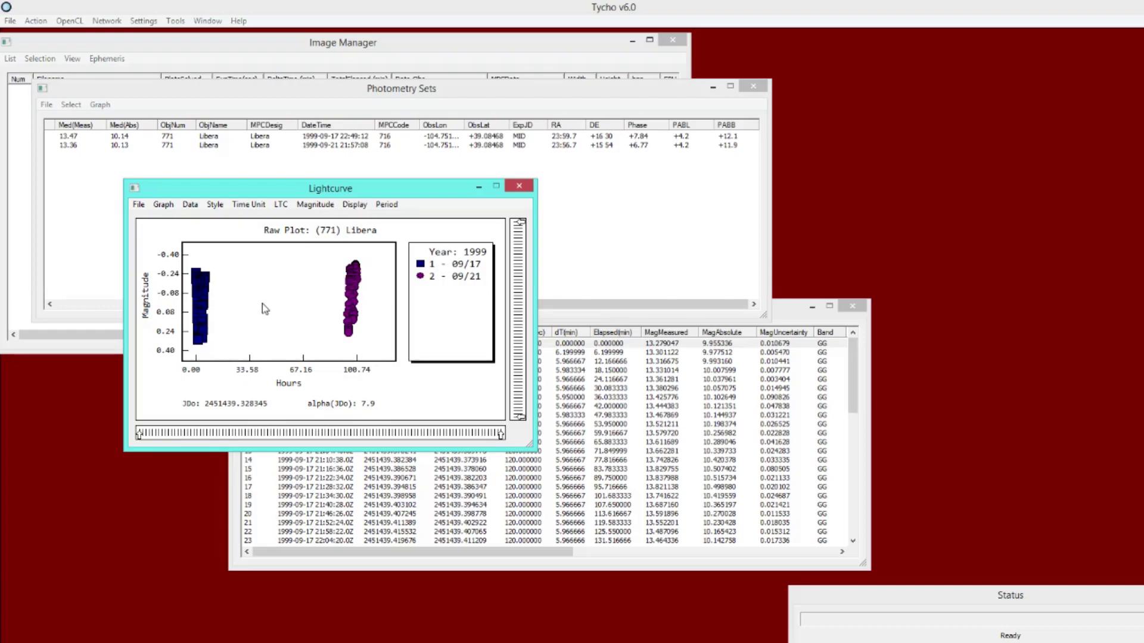
# Make the lightcurve use absolute (H-G) magnitude and light-time correction, and enlarge its window.
pyautogui.click(325, 207)
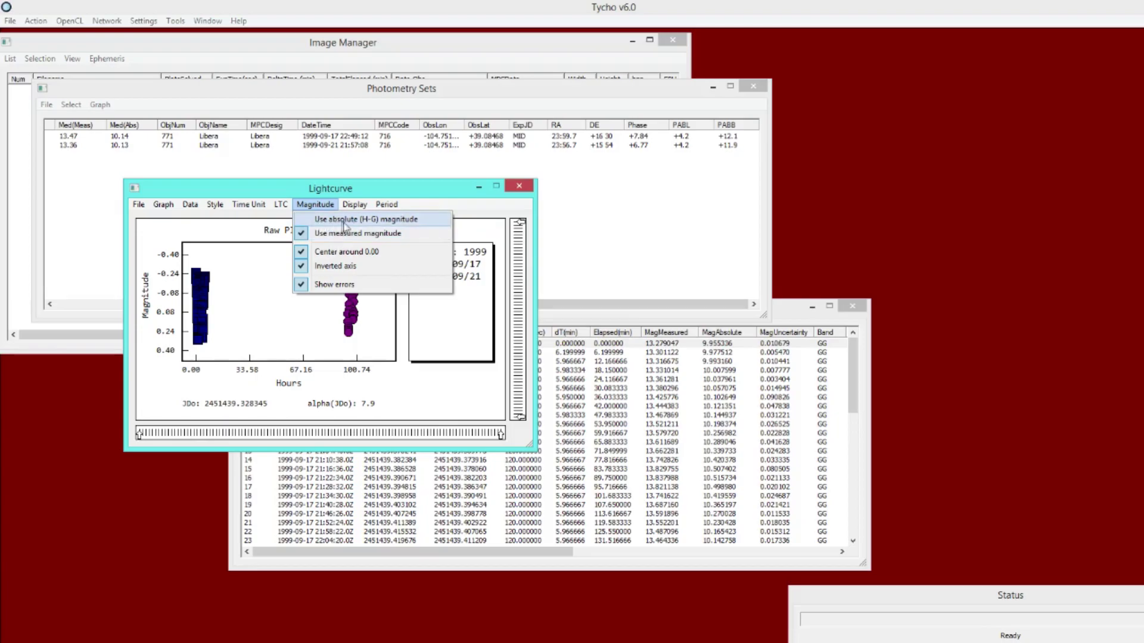
pyautogui.click(379, 226)
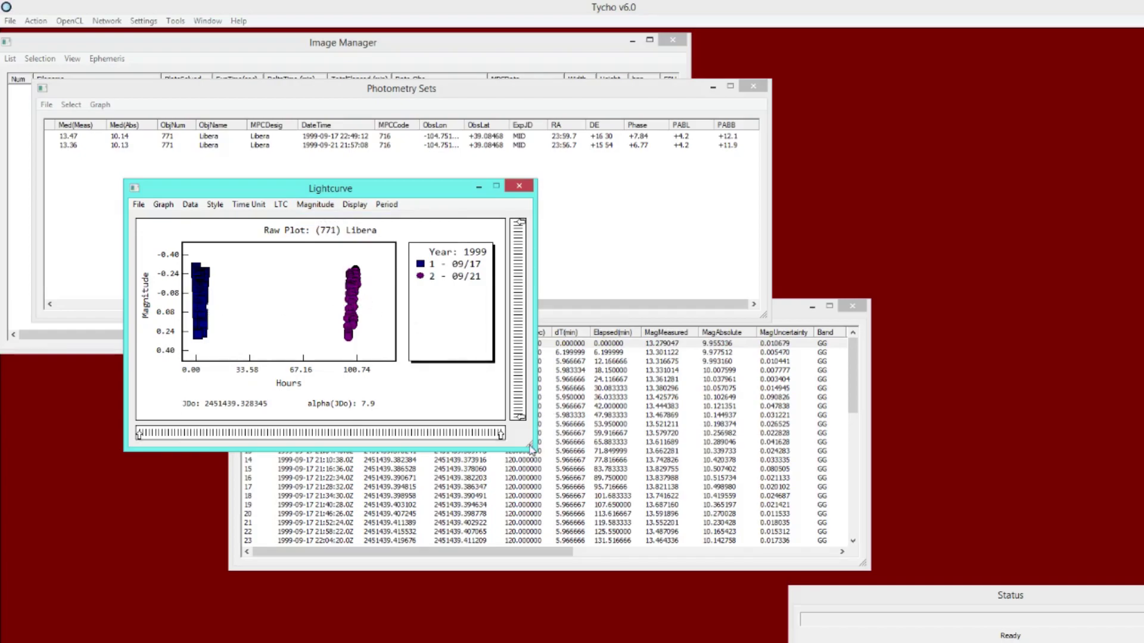
pyautogui.moveTo(532, 449); pyautogui.dragTo(610, 491)
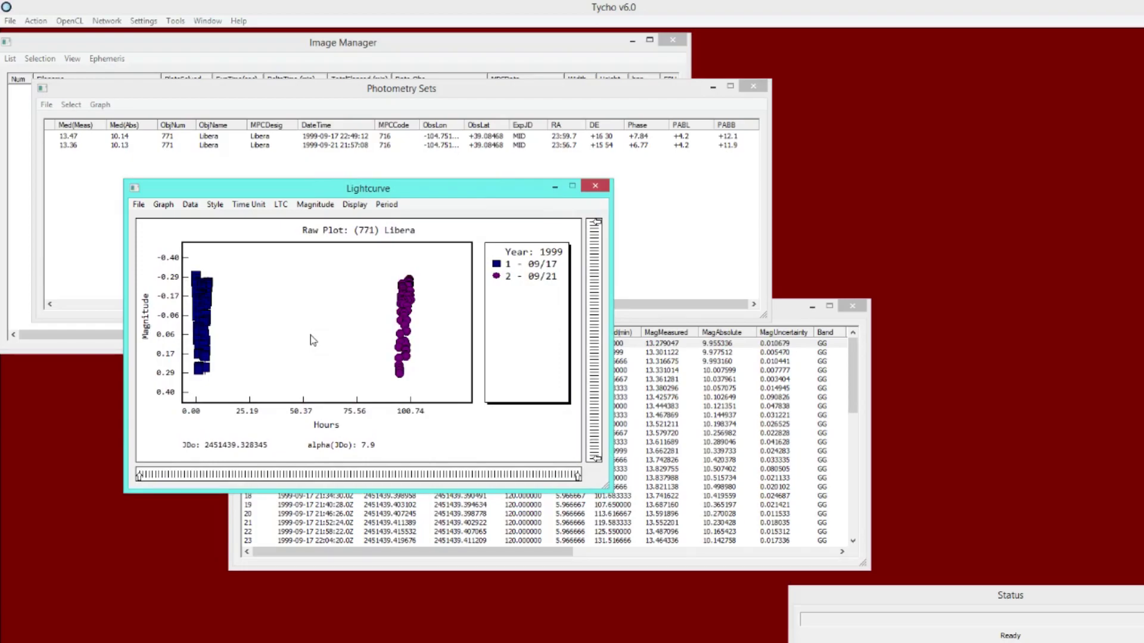
pyautogui.click(251, 206)
pyautogui.moveTo(281, 205)
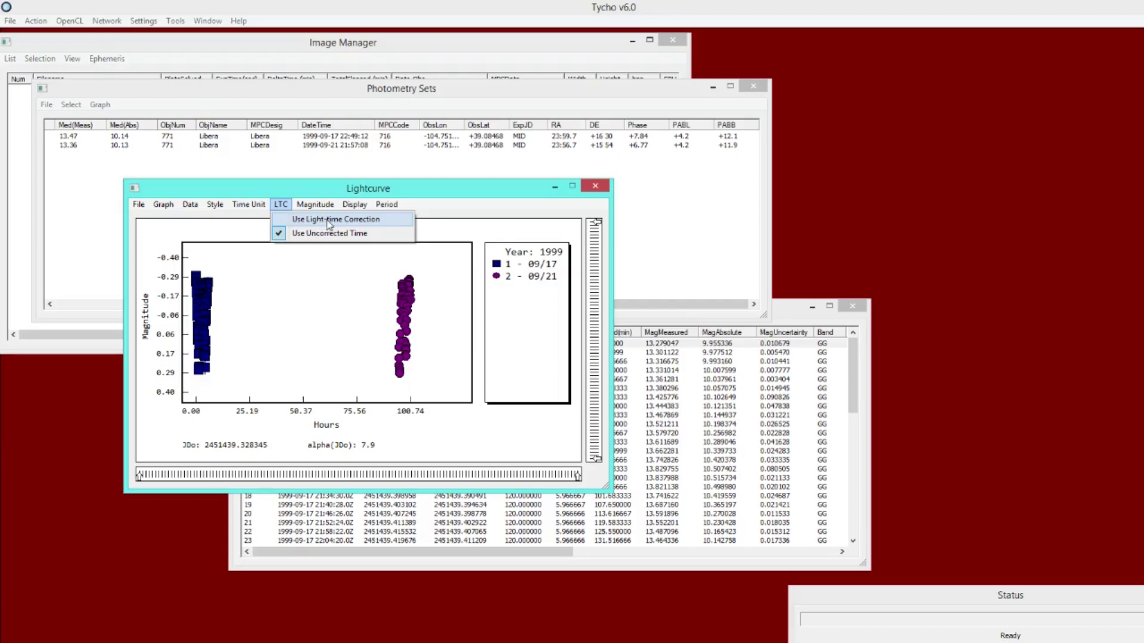
pyautogui.click(355, 220)
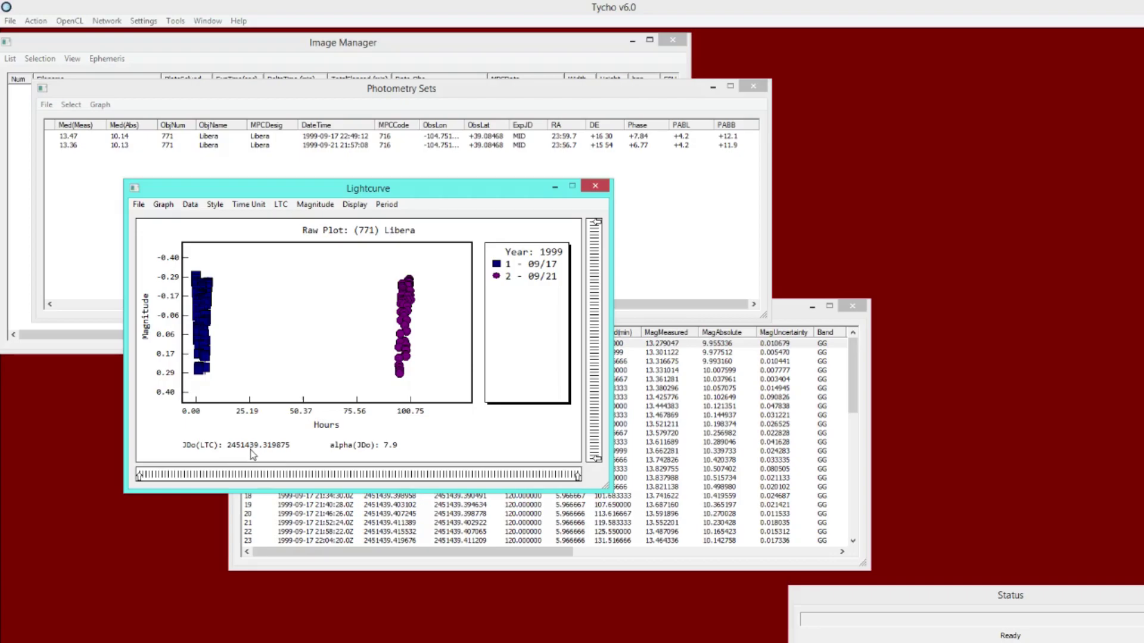
# Open the period search for the lightcurve and place the Period Search window beside the plot.
pyautogui.click(386, 204)
pyautogui.click(411, 219)
pyautogui.moveTo(216, 40); pyautogui.dragTo(865, 280)
pyautogui.moveTo(383, 197); pyautogui.dragTo(332, 197)
pyautogui.click(333, 208)
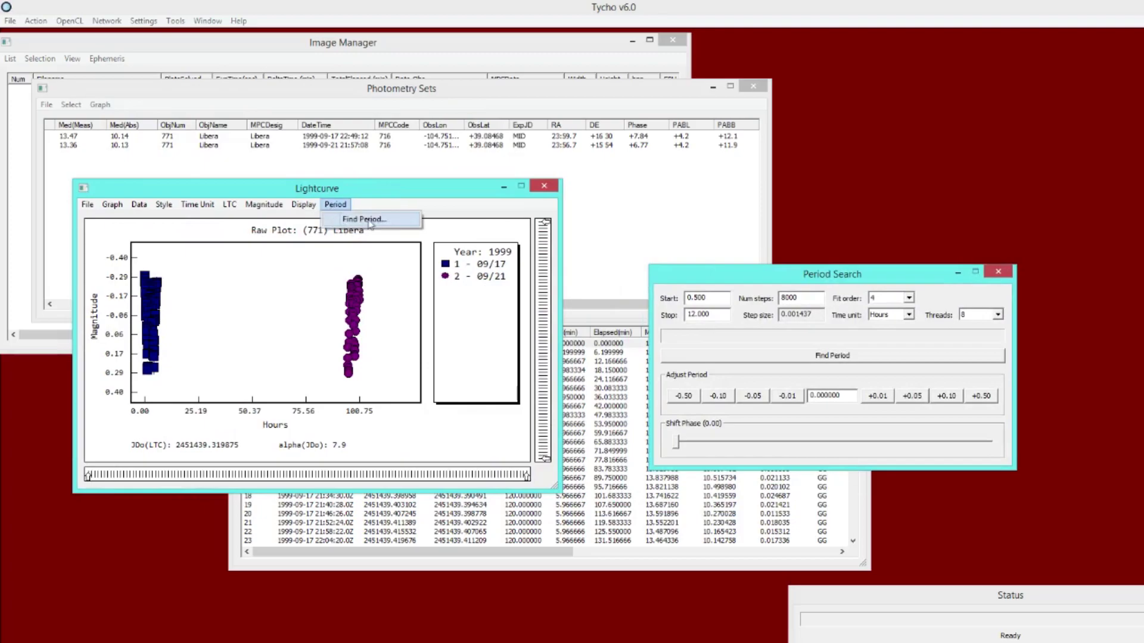
pyautogui.click(647, 279)
pyautogui.moveTo(726, 285); pyautogui.dragTo(665, 264)
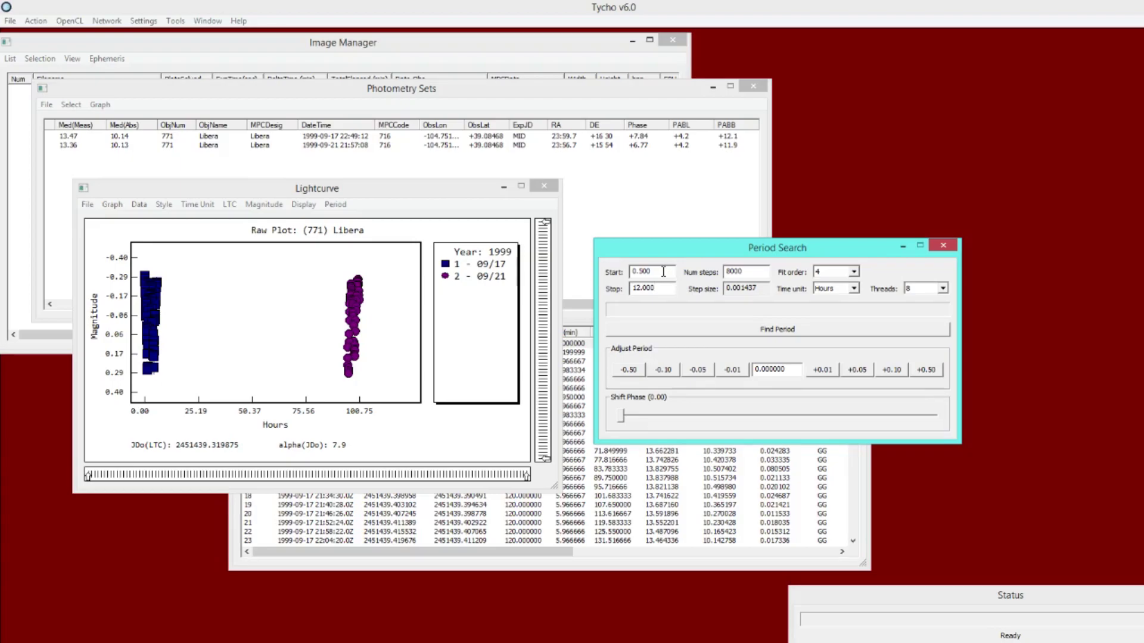
# Set the period search to 100 steps and keep the fit order at 4.
pyautogui.moveTo(663, 272); pyautogui.dragTo(586, 263)
pyautogui.moveTo(662, 289); pyautogui.dragTo(601, 295)
pyautogui.moveTo(751, 271); pyautogui.dragTo(712, 273)
pyautogui.write('100')
pyautogui.click(832, 273)
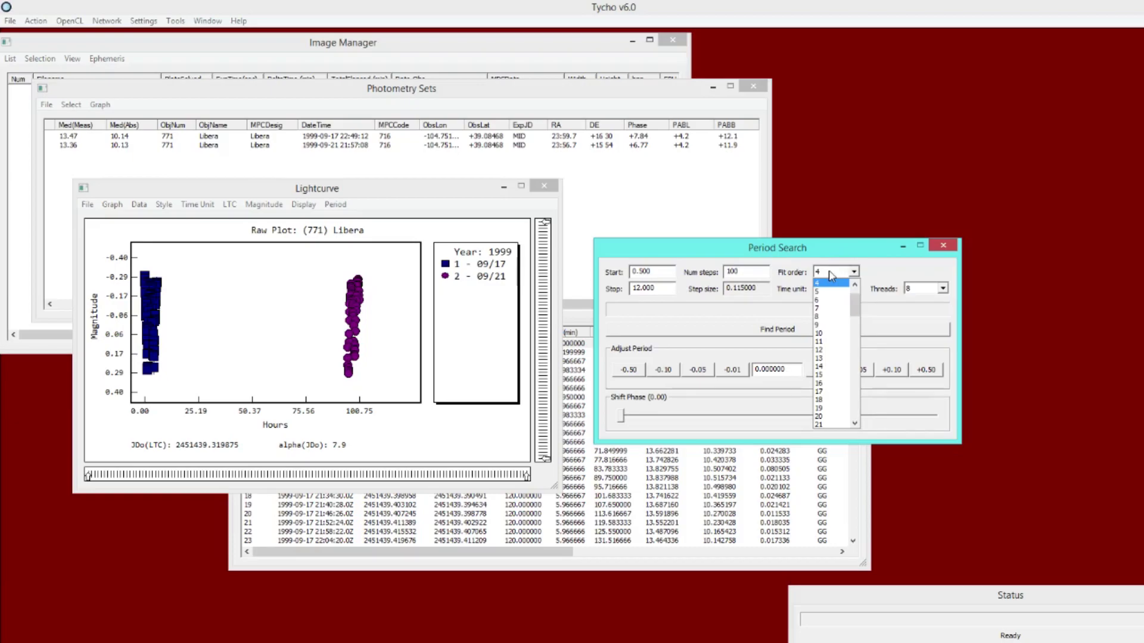
pyautogui.click(874, 275)
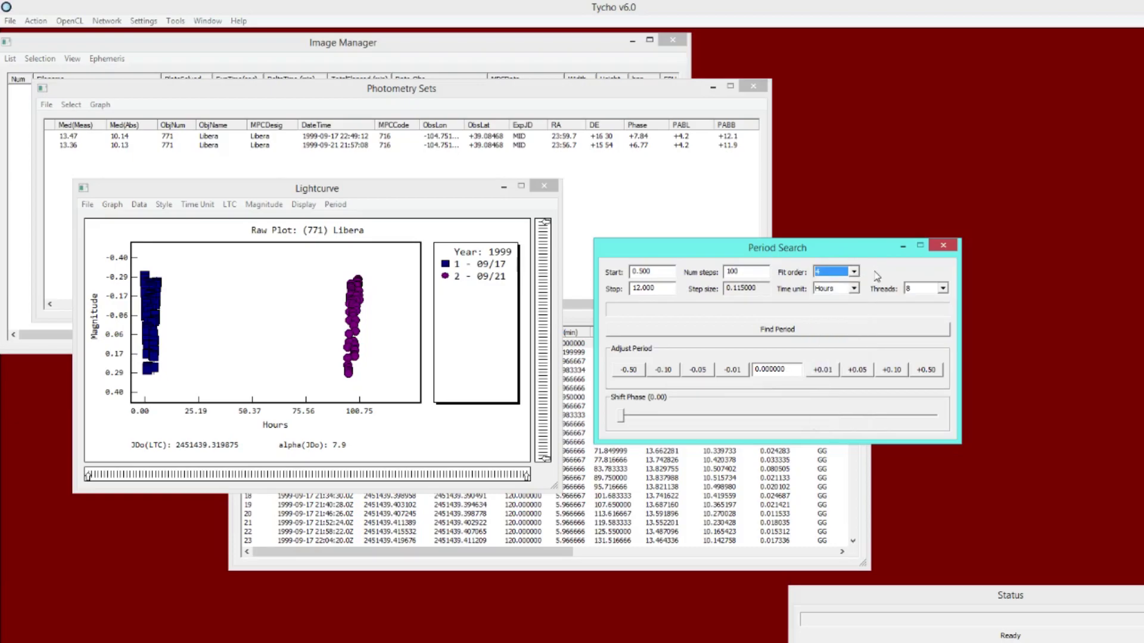
# Keep the time unit in Hours with 8 threads and run the period search.
pyautogui.click(834, 289)
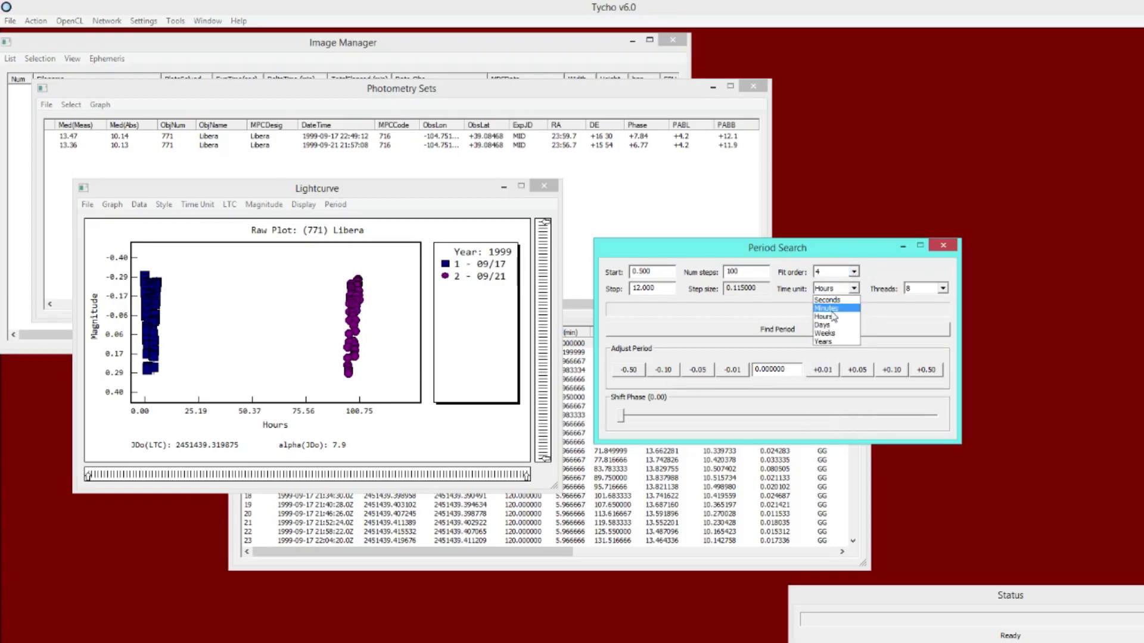
pyautogui.click(834, 316)
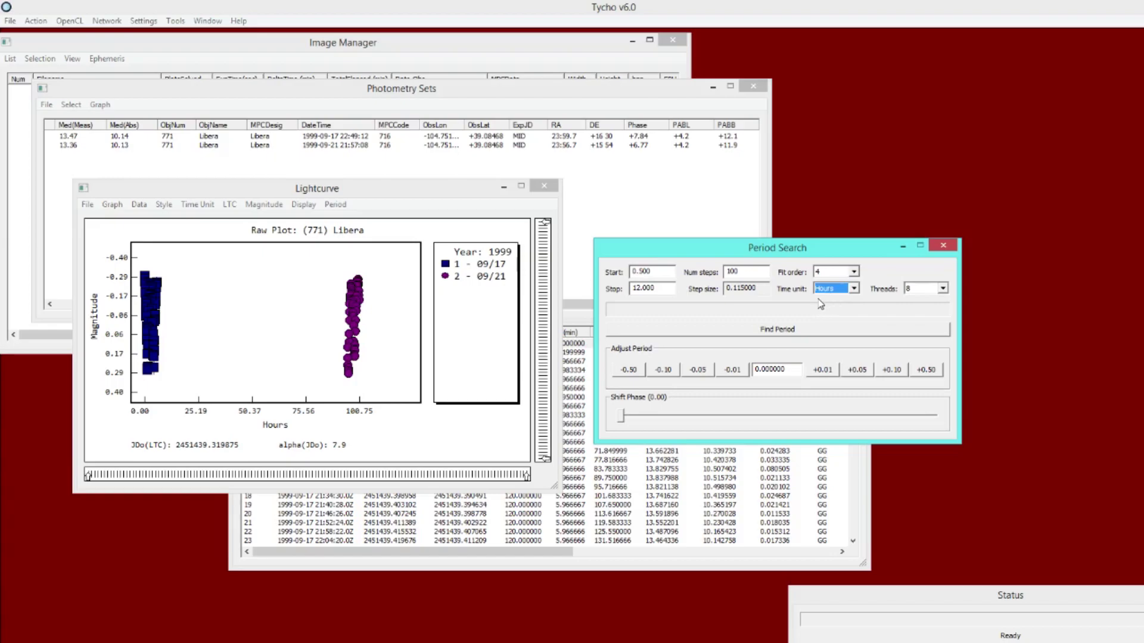
pyautogui.click(917, 291)
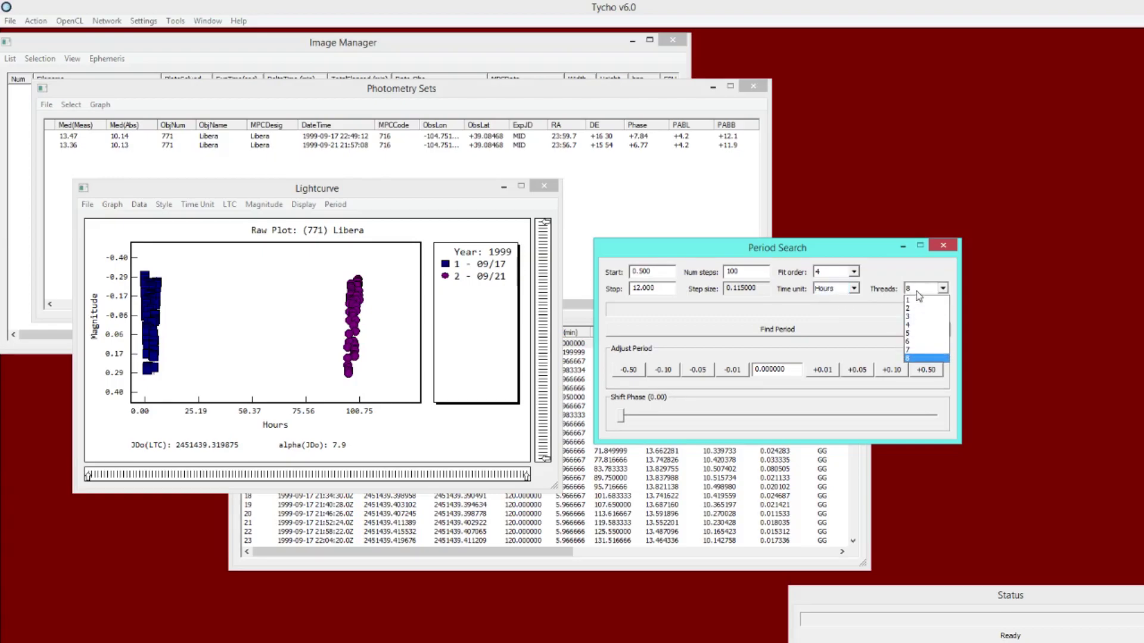
pyautogui.click(881, 311)
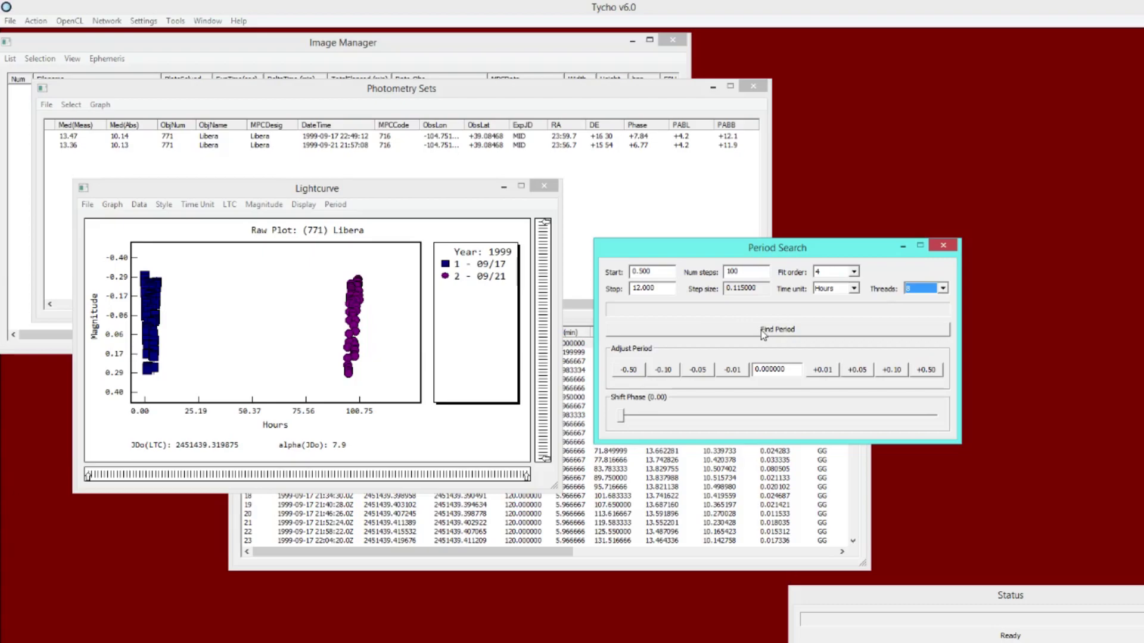
pyautogui.click(810, 333)
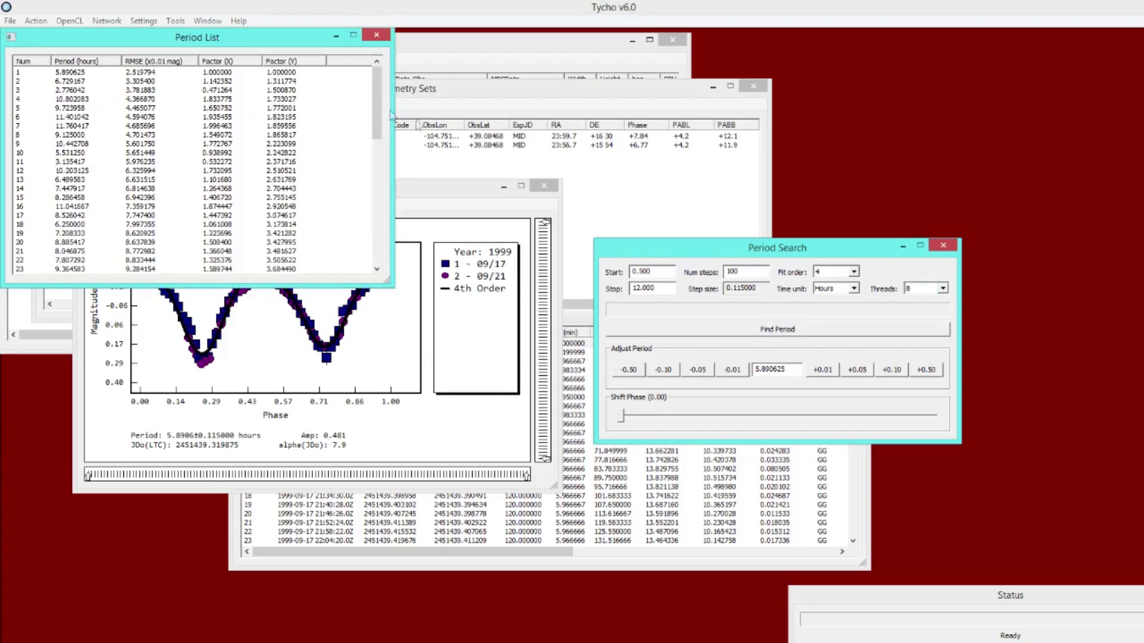
# Arrange the Period List, Periodogram and Period Search windows around the lightcurve so the phased plot is uncovered.
pyautogui.moveTo(269, 44); pyautogui.dragTo(850, 51)
pyautogui.moveTo(283, 43); pyautogui.dragTo(899, 426)
pyautogui.click(781, 357)
pyautogui.moveTo(721, 249); pyautogui.dragTo(968, 260)
pyautogui.moveTo(724, 426); pyautogui.dragTo(689, 375)
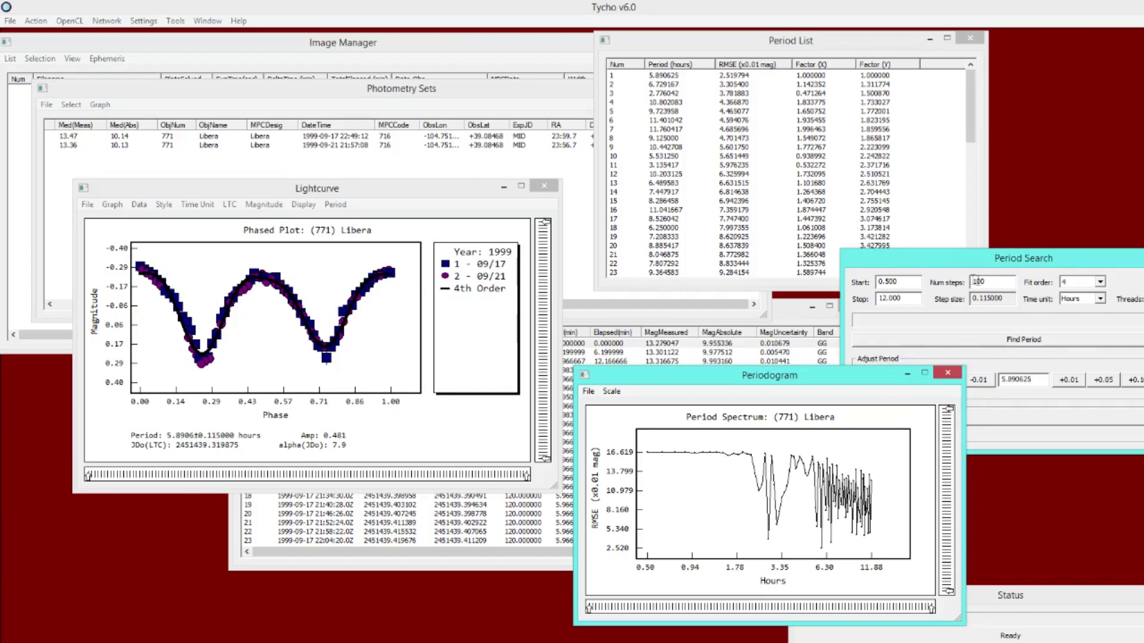
# Set the period search to 1000 steps, then bring the Period List forward and select its first entry.
pyautogui.doubleClick(1001, 284)
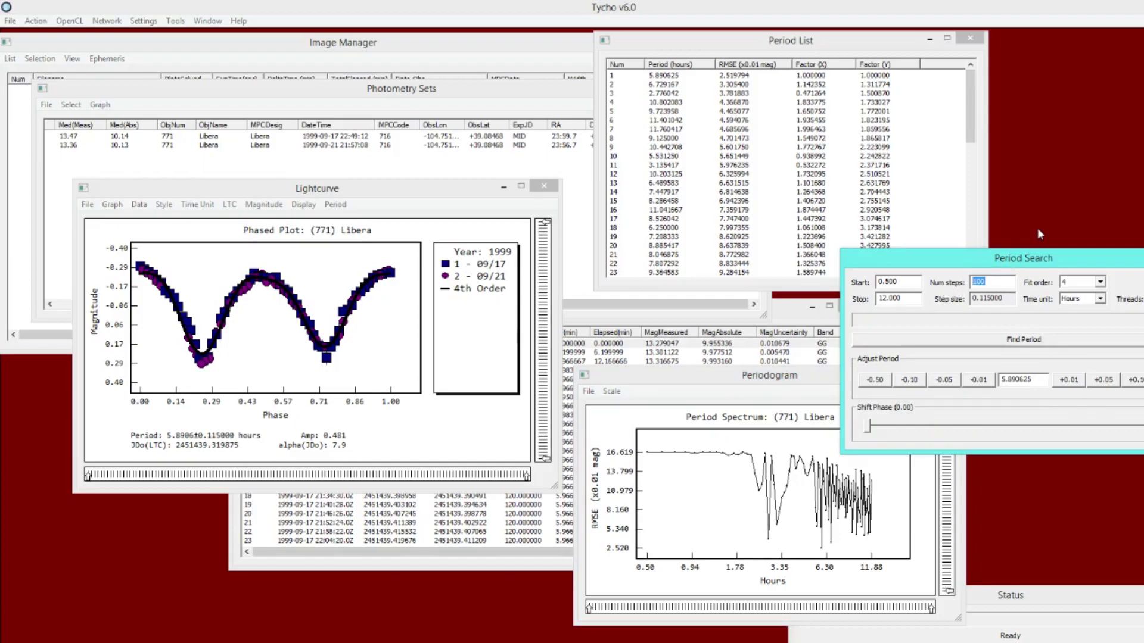
pyautogui.write('1000')
pyautogui.moveTo(901, 271); pyautogui.dragTo(887, 273)
pyautogui.moveTo(713, 47); pyautogui.dragTo(685, 55)
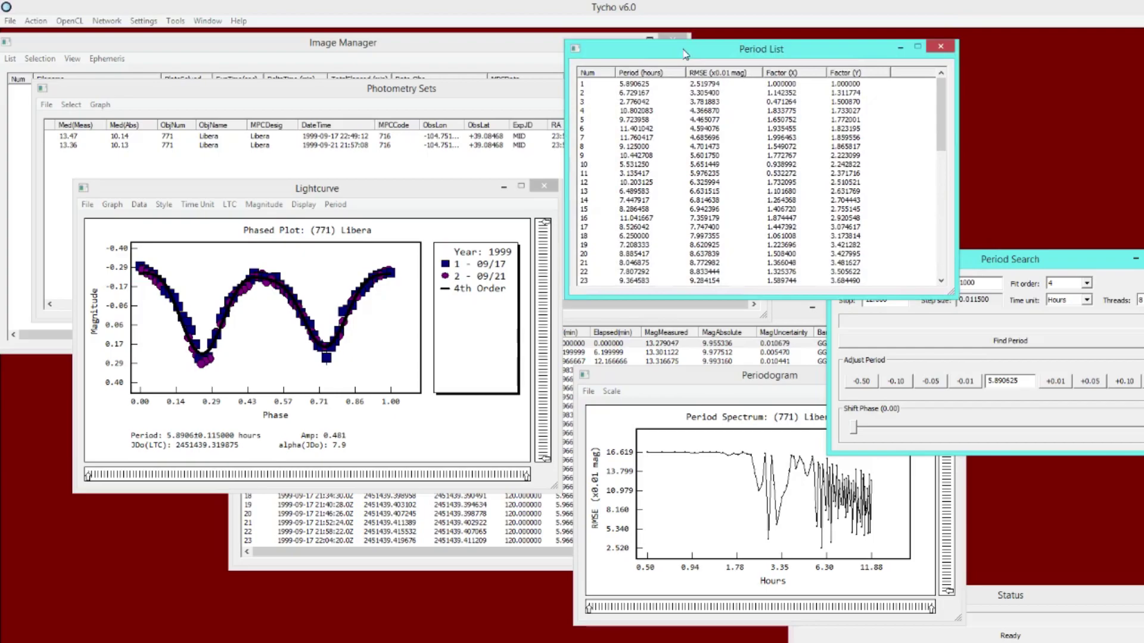
pyautogui.click(679, 85)
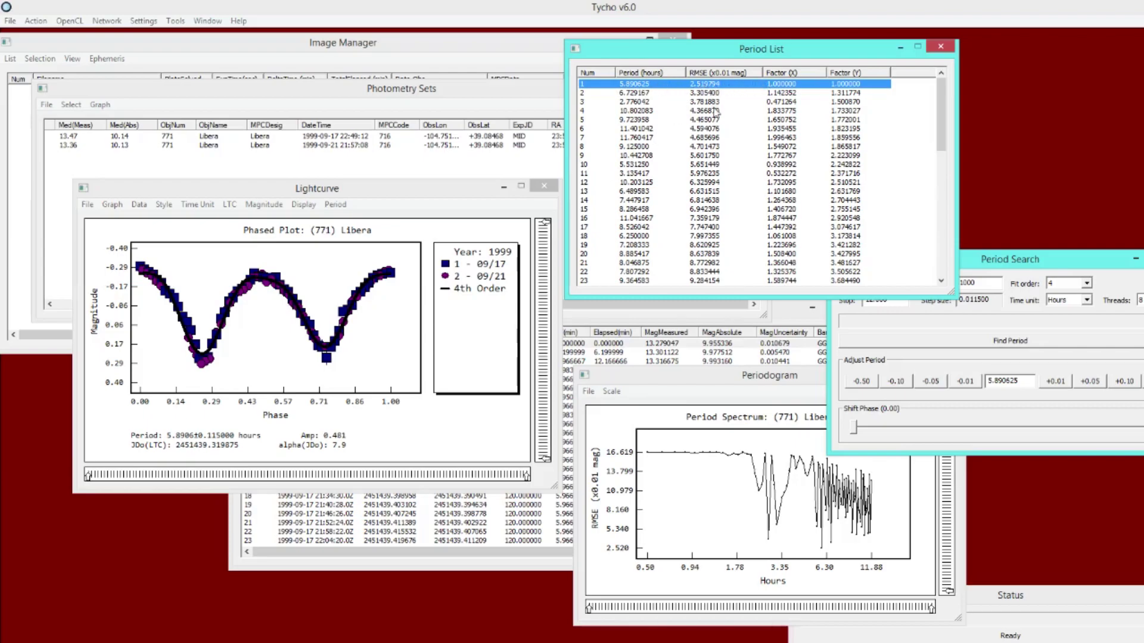
# Check the Periodogram's scale setting, leaving it on Log, then reposition the window below the Period List and widen it.
pyautogui.moveTo(717, 378); pyautogui.dragTo(749, 350)
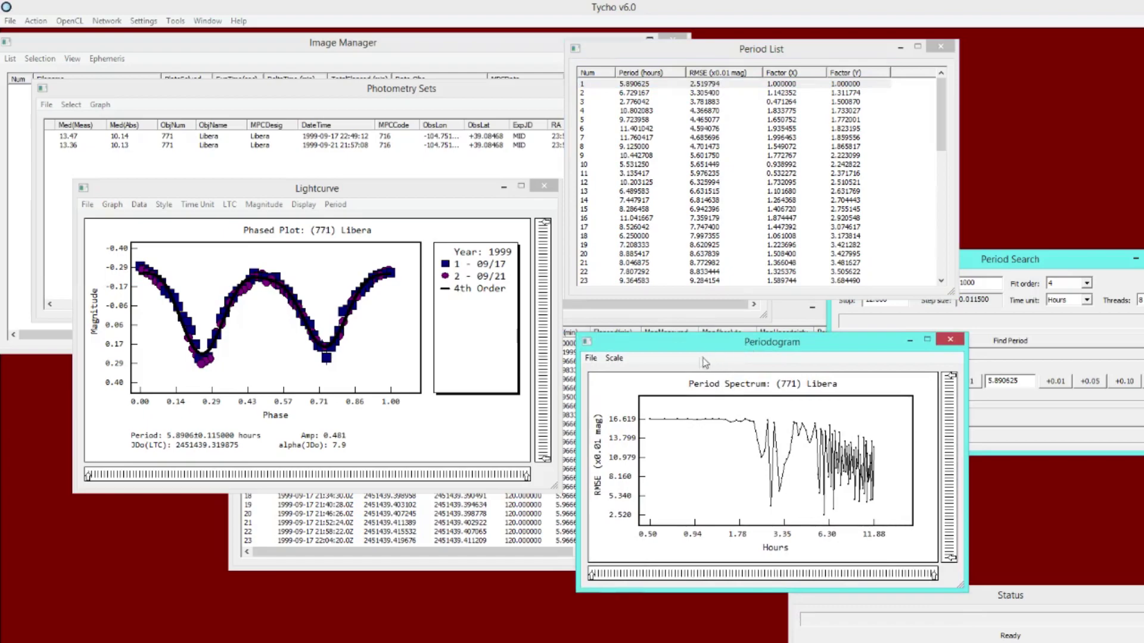
pyautogui.click(614, 358)
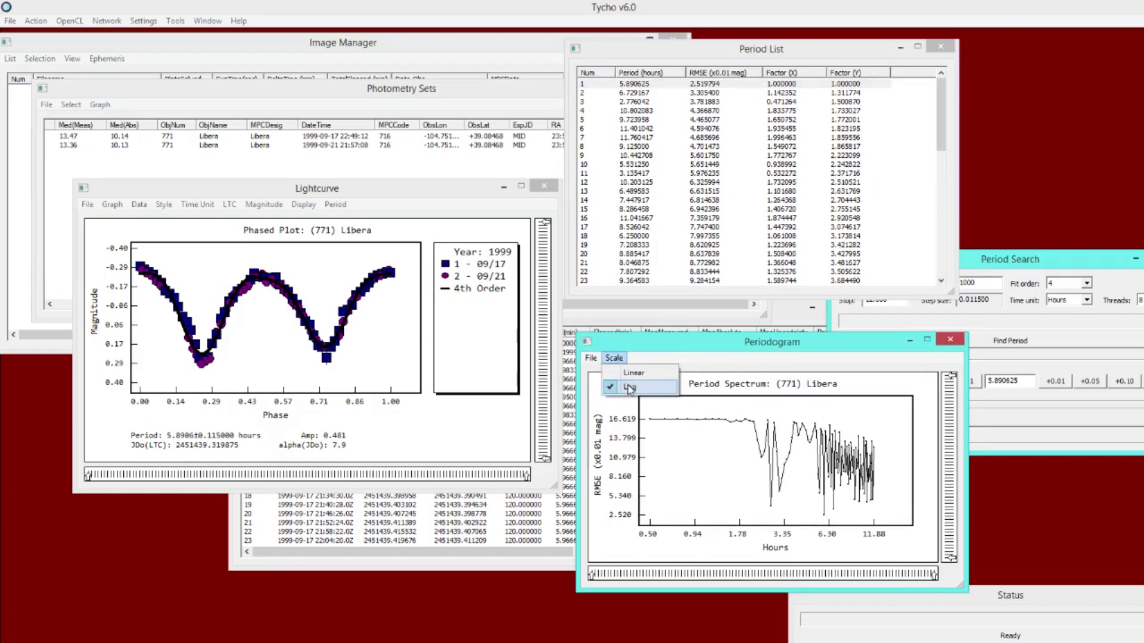
pyautogui.click(691, 357)
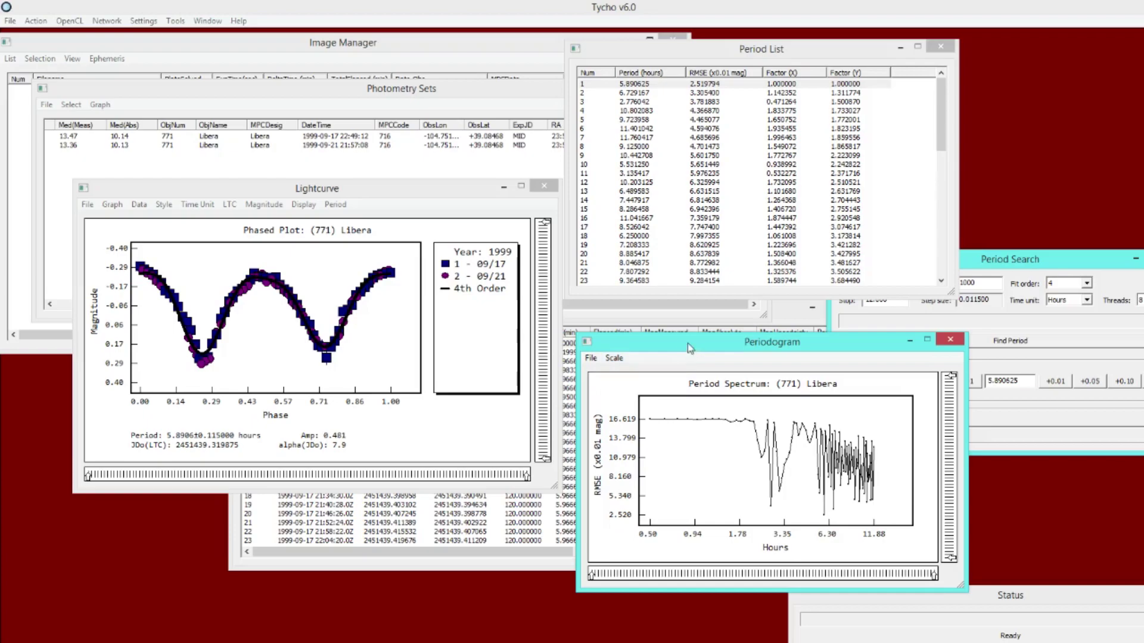
pyautogui.moveTo(688, 344); pyautogui.dragTo(675, 335)
pyautogui.moveTo(949, 572); pyautogui.dragTo(1000, 579)
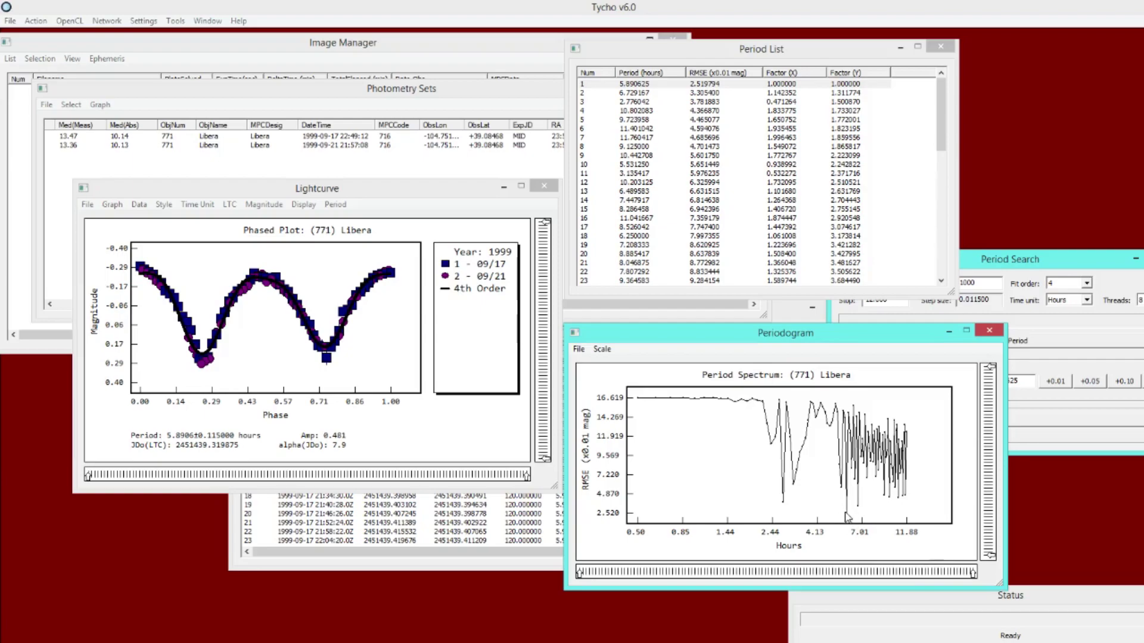
# Compare the phased lightcurve for several other candidate periods in the Period List, then return to the first entry.
pyautogui.click(648, 94)
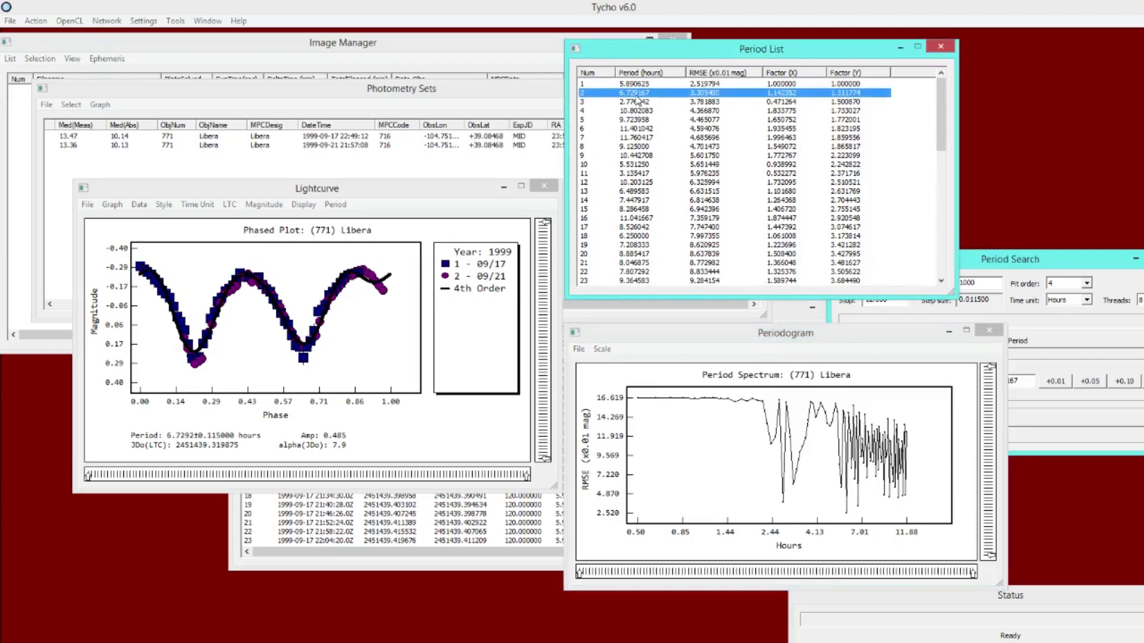
pyautogui.click(638, 102)
pyautogui.click(636, 120)
pyautogui.click(645, 164)
pyautogui.click(657, 199)
pyautogui.click(656, 219)
pyautogui.click(658, 244)
pyautogui.click(659, 200)
pyautogui.click(659, 191)
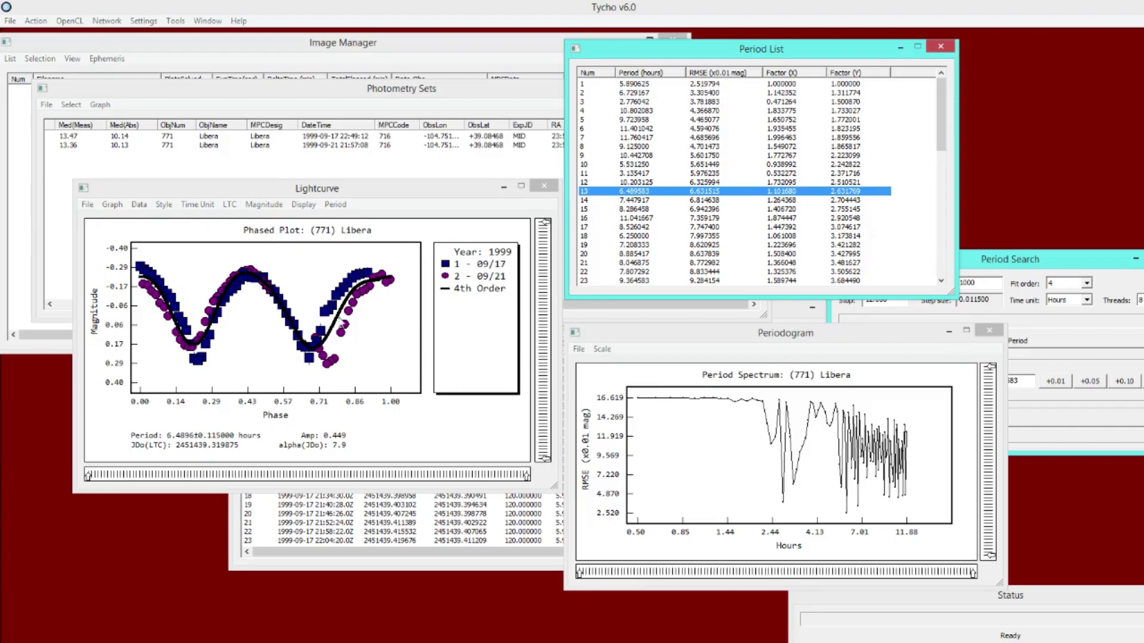
pyautogui.click(634, 155)
pyautogui.click(632, 120)
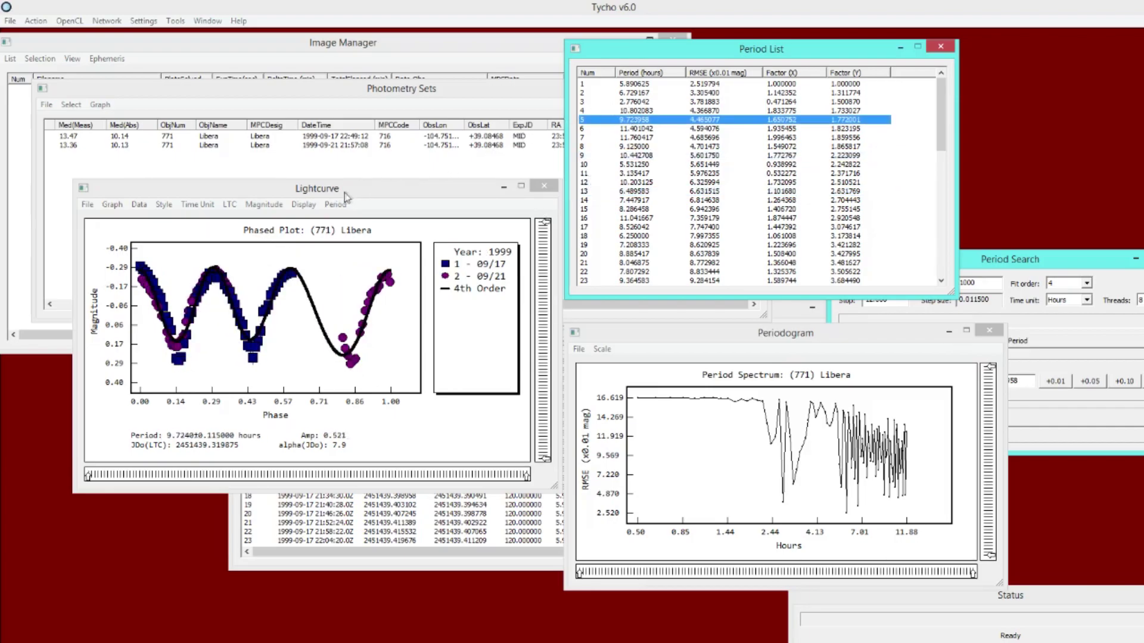
pyautogui.click(605, 84)
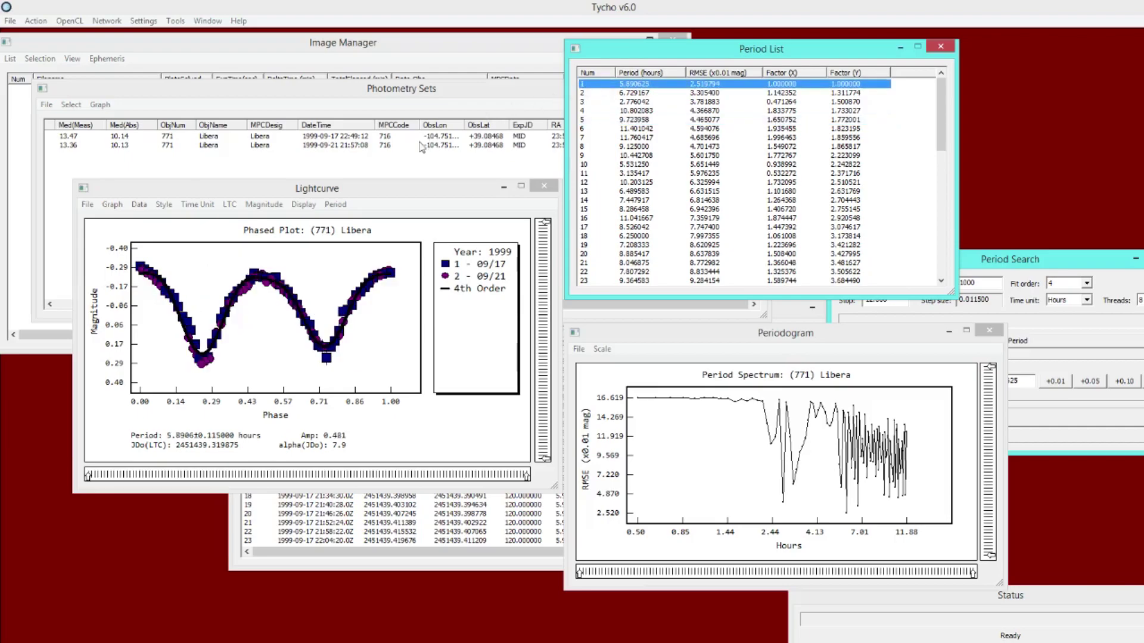
# View the lightcurve as a raw plot, then switch it back to the phased plot.
pyautogui.click(302, 205)
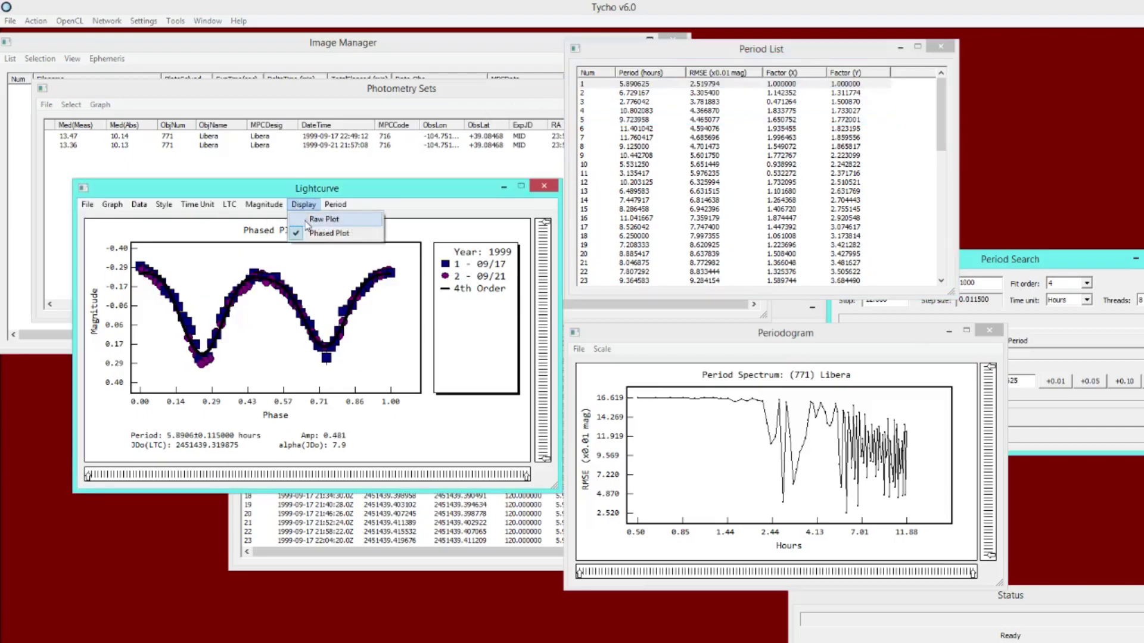
pyautogui.click(325, 220)
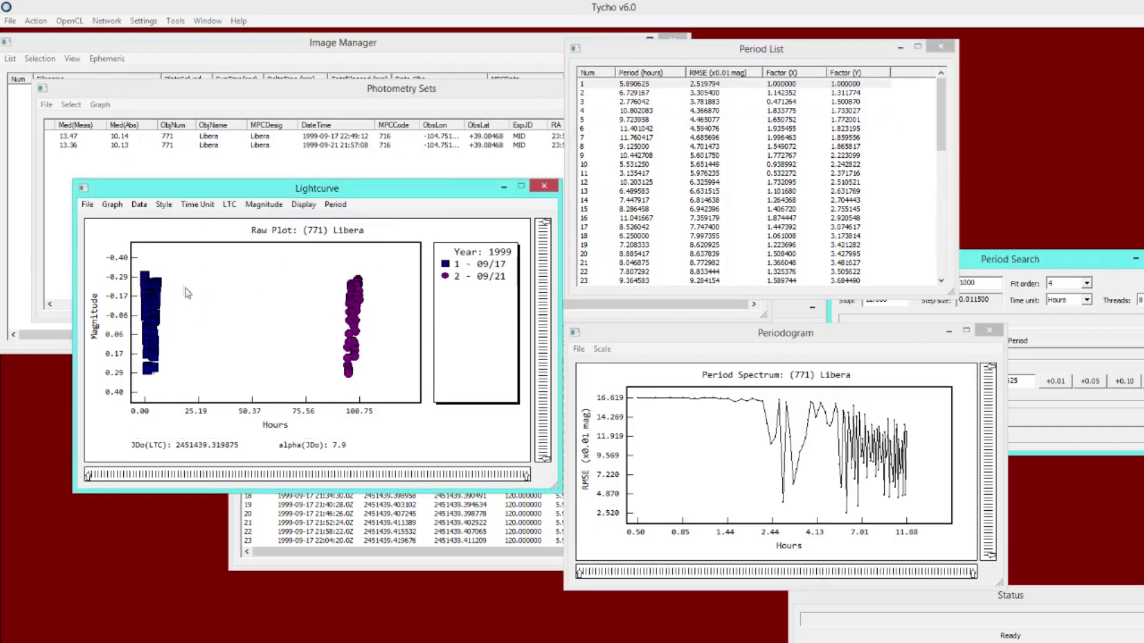
pyautogui.click(303, 204)
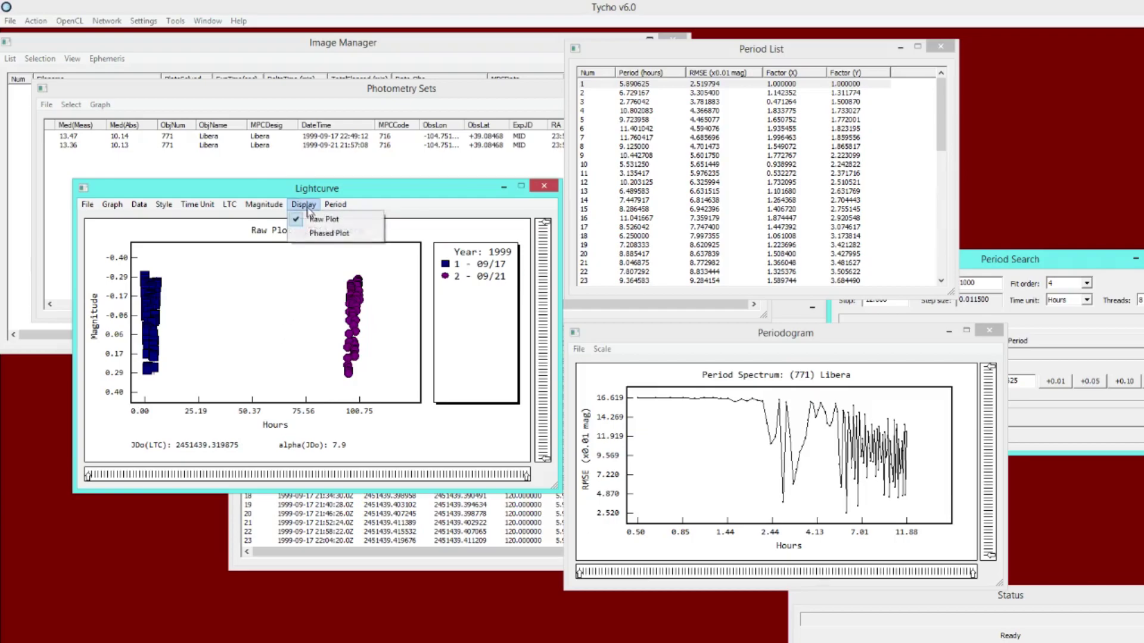
pyautogui.click(317, 233)
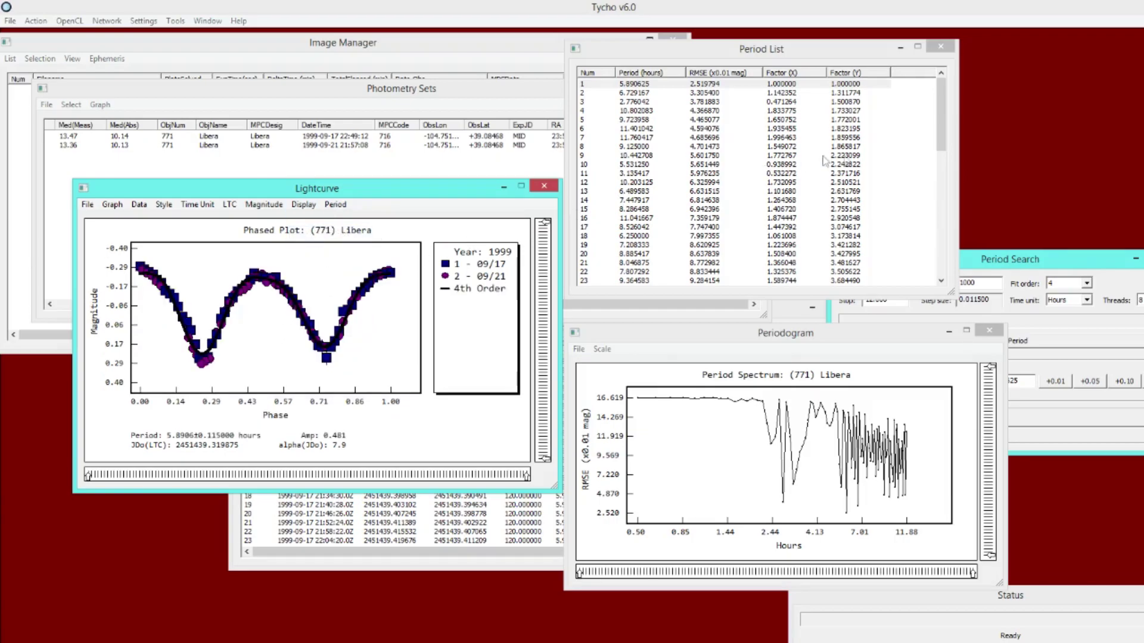
# Place the Period Search window beside the lightcurve so all of its period adjustment controls are uncovered.
pyautogui.moveTo(938, 128); pyautogui.dragTo(937, 128)
pyautogui.moveTo(995, 261); pyautogui.dragTo(774, 209)
pyautogui.moveTo(770, 381)
pyautogui.mouseDown()
pyautogui.moveTo(1000, 378)
pyautogui.moveTo(749, 382)
pyautogui.moveTo(864, 381)
pyautogui.moveTo(768, 381)
pyautogui.mouseUp()
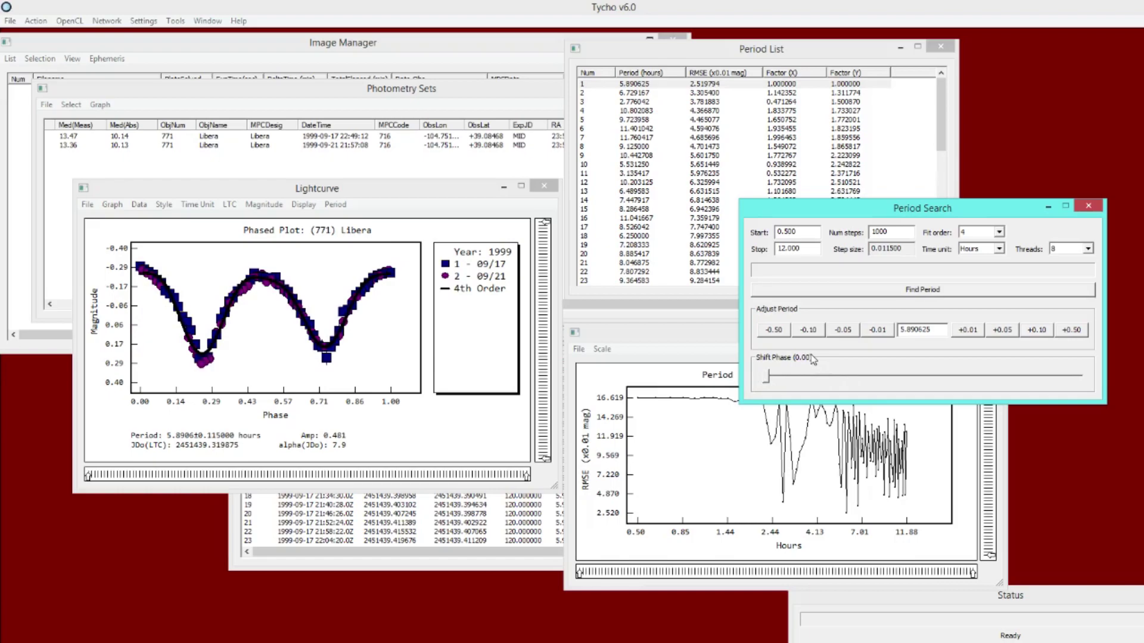
pyautogui.moveTo(931, 216); pyautogui.dragTo(860, 278)
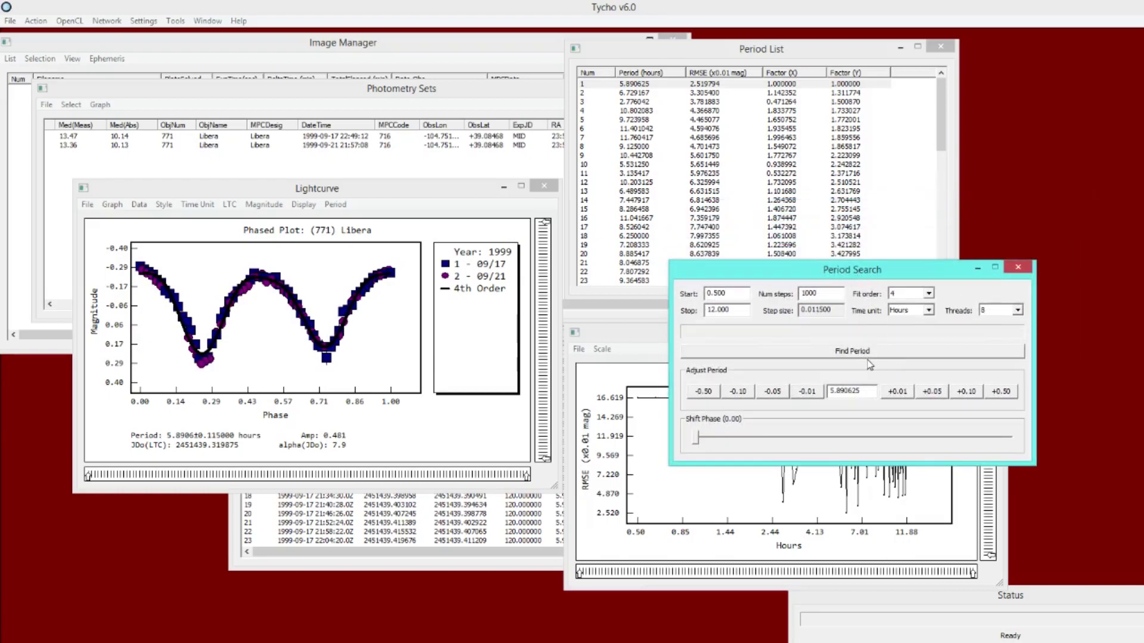
# Adjust the period up and down in 0.01-hour steps to compare the phased fit, then return it to 5.890625 hours.
pyautogui.click(899, 395)
pyautogui.click(897, 398)
pyautogui.click(810, 396)
pyautogui.click(811, 396)
pyautogui.click(811, 396)
pyautogui.click(811, 397)
pyautogui.click(811, 396)
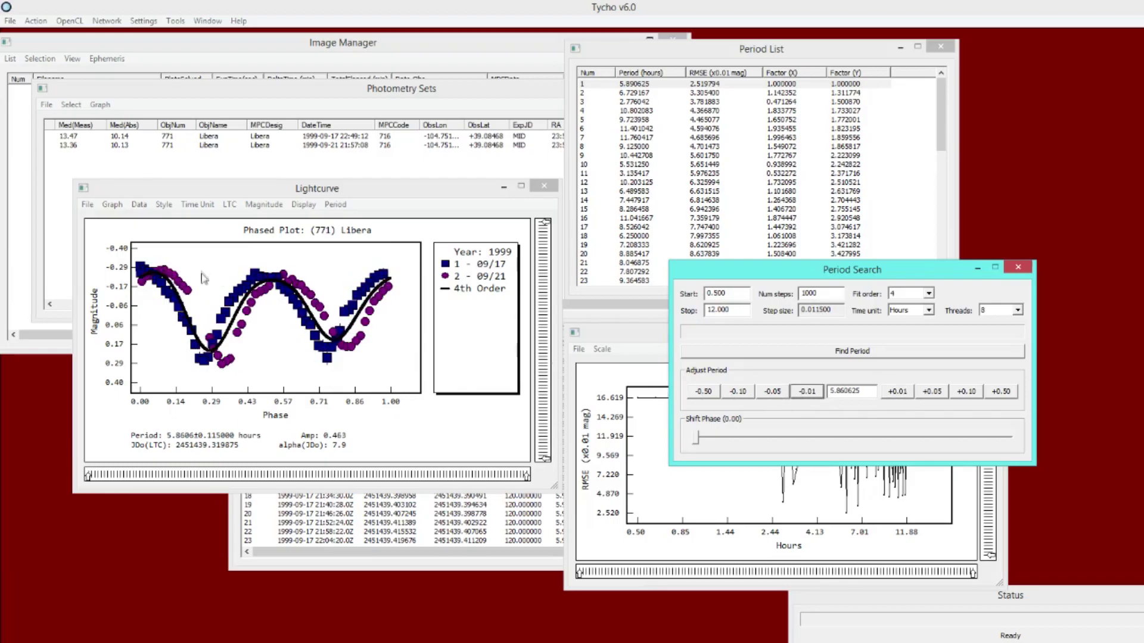
pyautogui.click(904, 396)
pyautogui.click(904, 397)
pyautogui.click(904, 397)
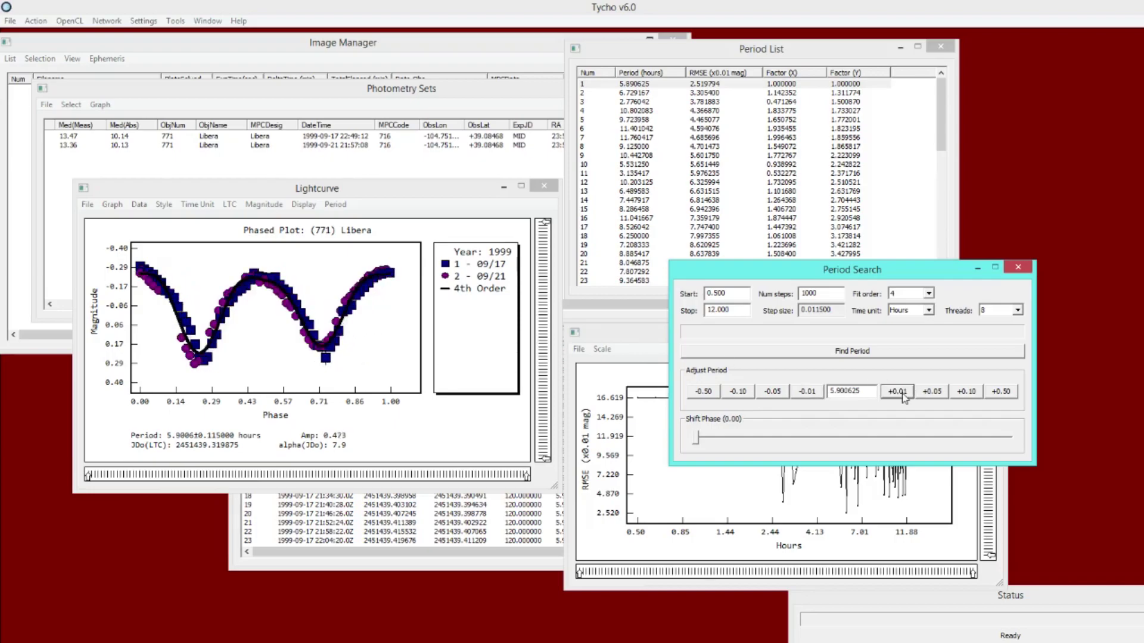
pyautogui.click(901, 397)
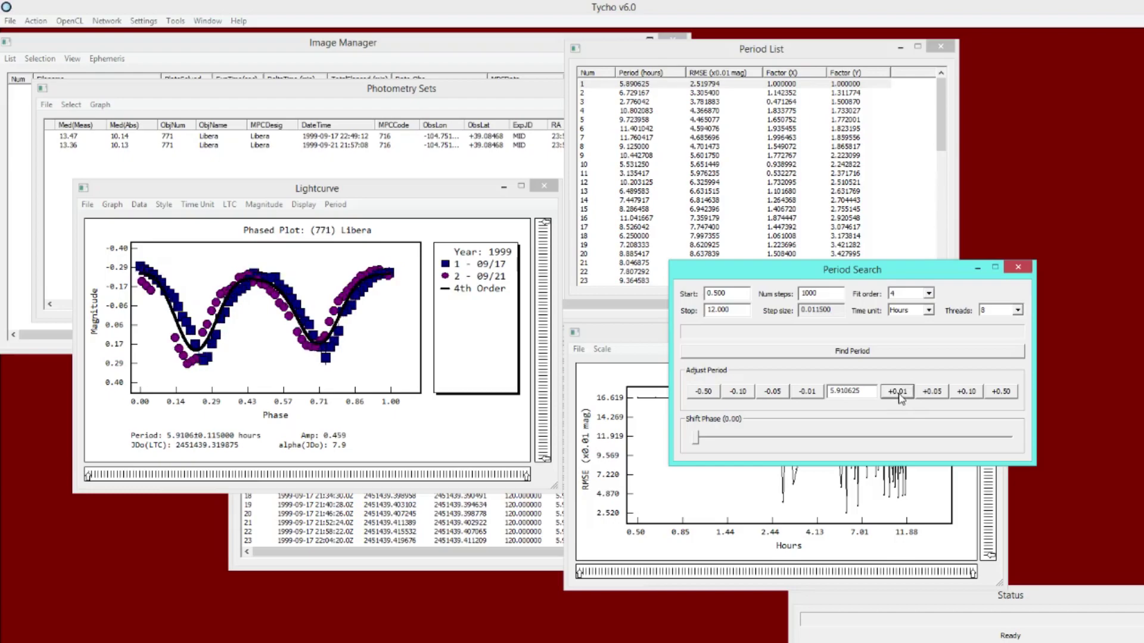
pyautogui.click(899, 394)
pyautogui.click(807, 393)
pyautogui.click(807, 393)
pyautogui.click(807, 394)
pyautogui.click(807, 394)
pyautogui.click(807, 393)
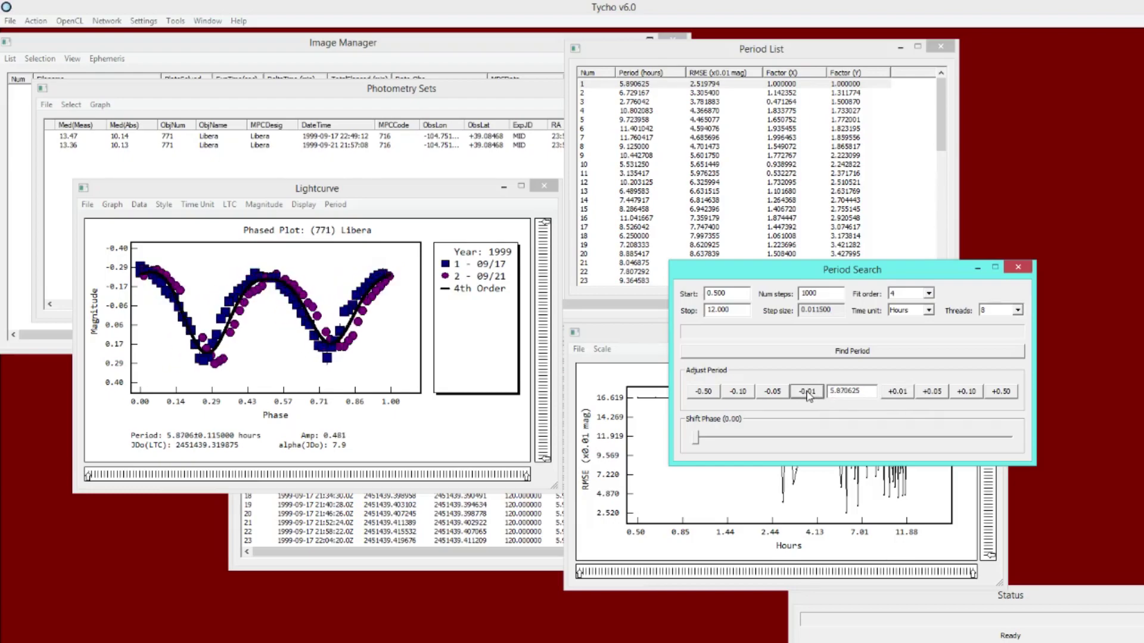
pyautogui.click(898, 393)
pyautogui.click(898, 392)
pyautogui.click(900, 396)
pyautogui.click(808, 393)
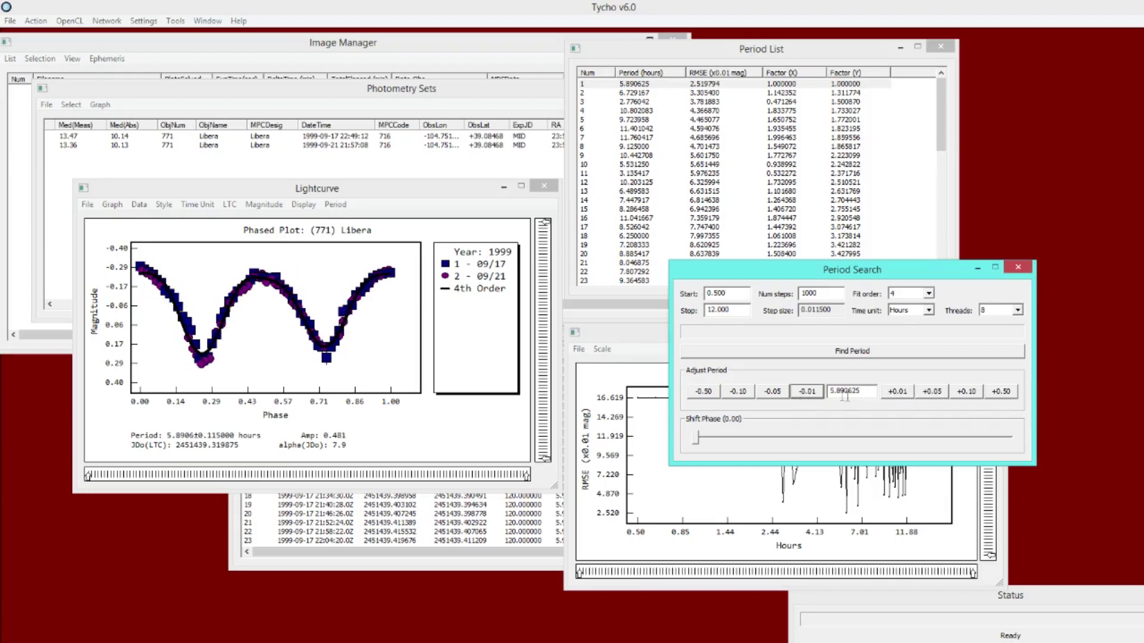
pyautogui.doubleClick(871, 392)
pyautogui.click(863, 393)
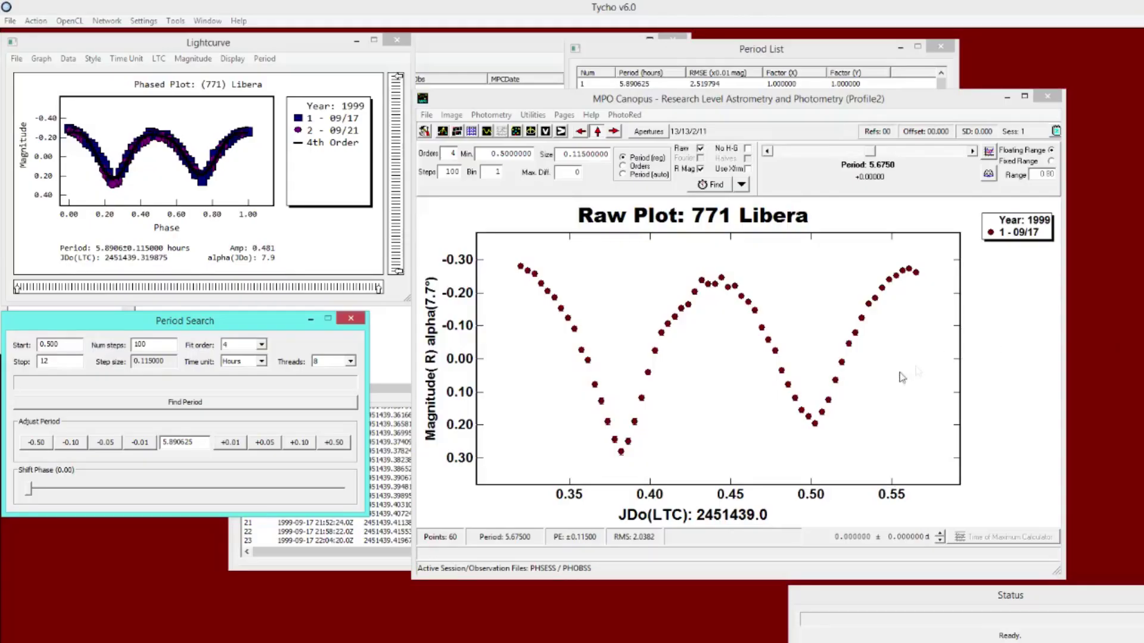
# Switch to MPO Canopus, turn off raw data plotting for 771 Libera and turn on Fourier.
pyautogui.click(763, 396)
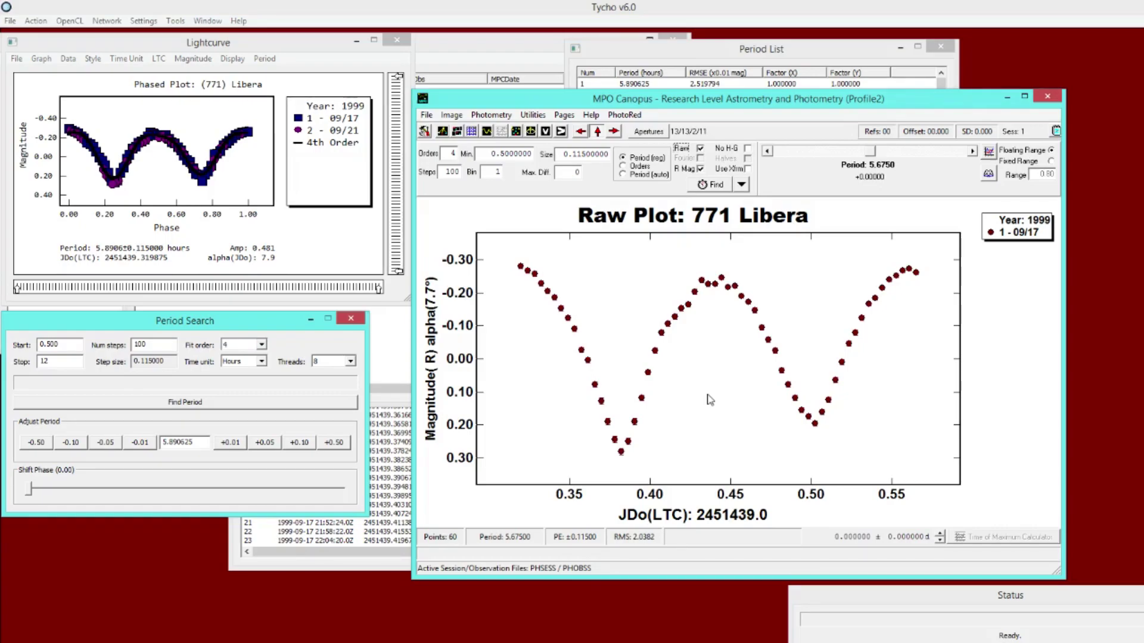
pyautogui.click(701, 149)
pyautogui.click(701, 159)
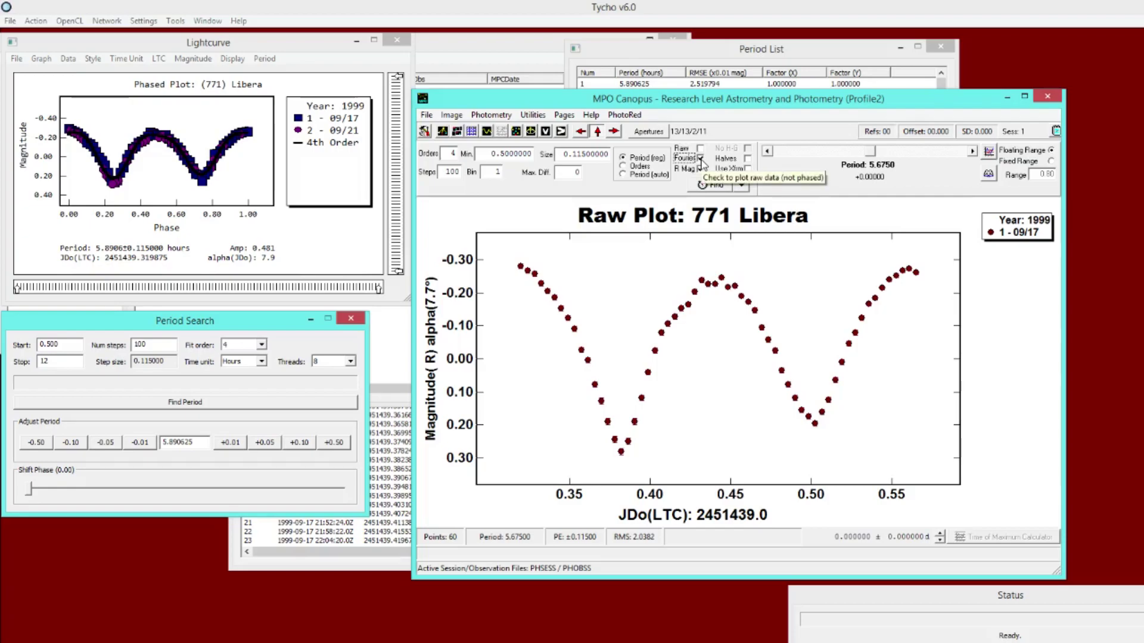
# Run the Canopus period search on sessions 1 and 2, dated 1999/09/18 and 1999/09/22.
pyautogui.click(718, 186)
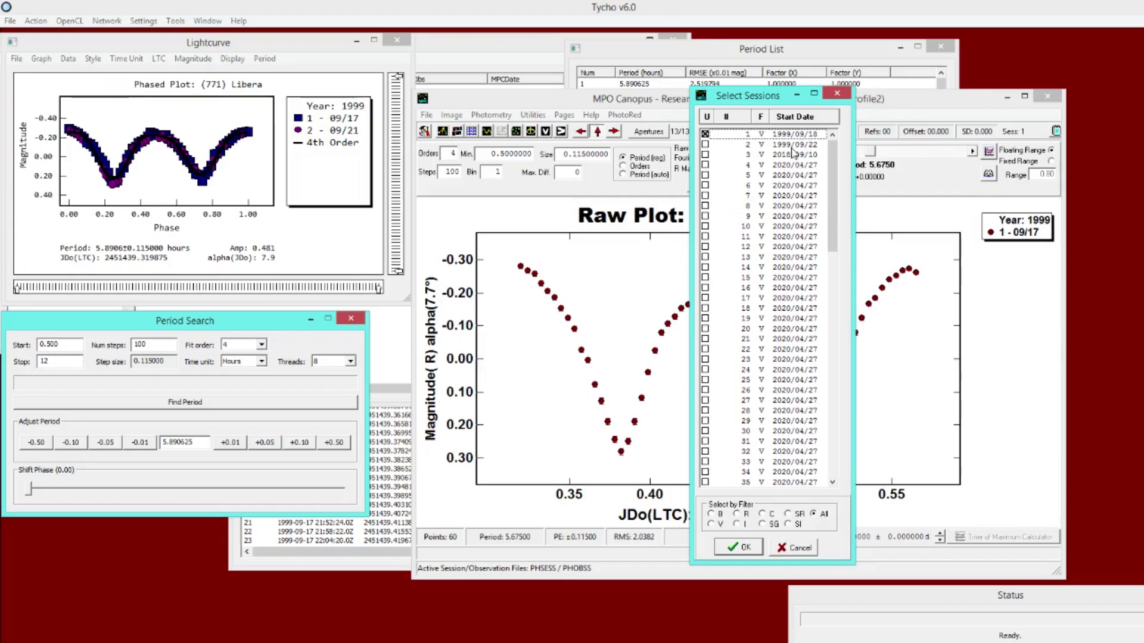
pyautogui.click(704, 139)
pyautogui.click(705, 135)
pyautogui.click(739, 547)
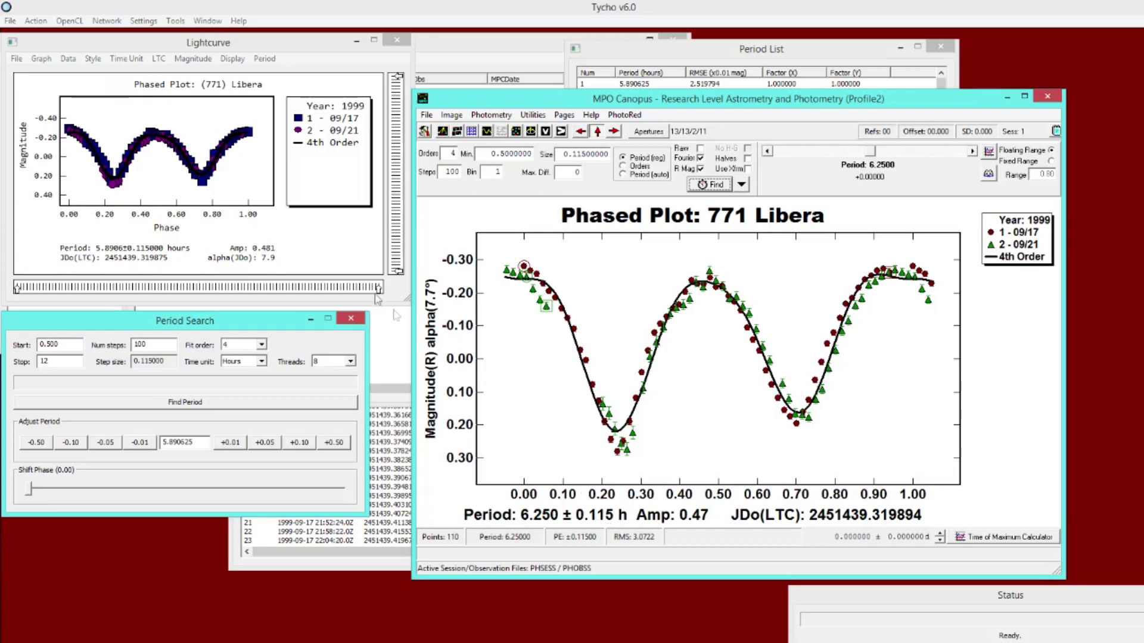
# Switch back to Tycho, start a new photometry analysis and open the ALCDEF database search from its empty photometry sets.
pyautogui.click(7, 23)
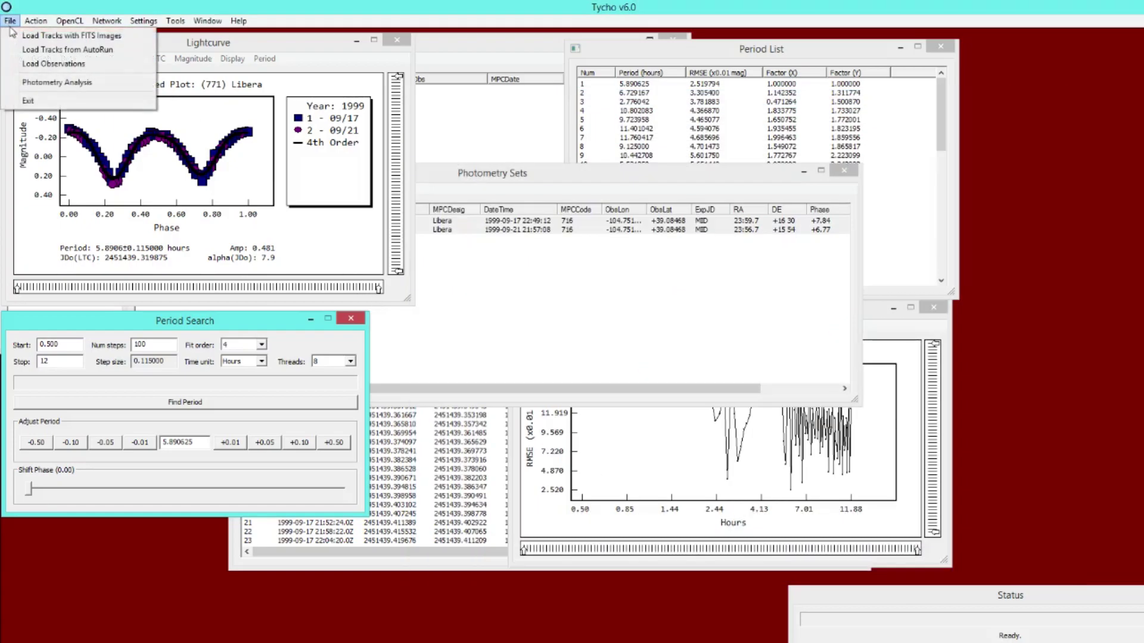
pyautogui.click(42, 91)
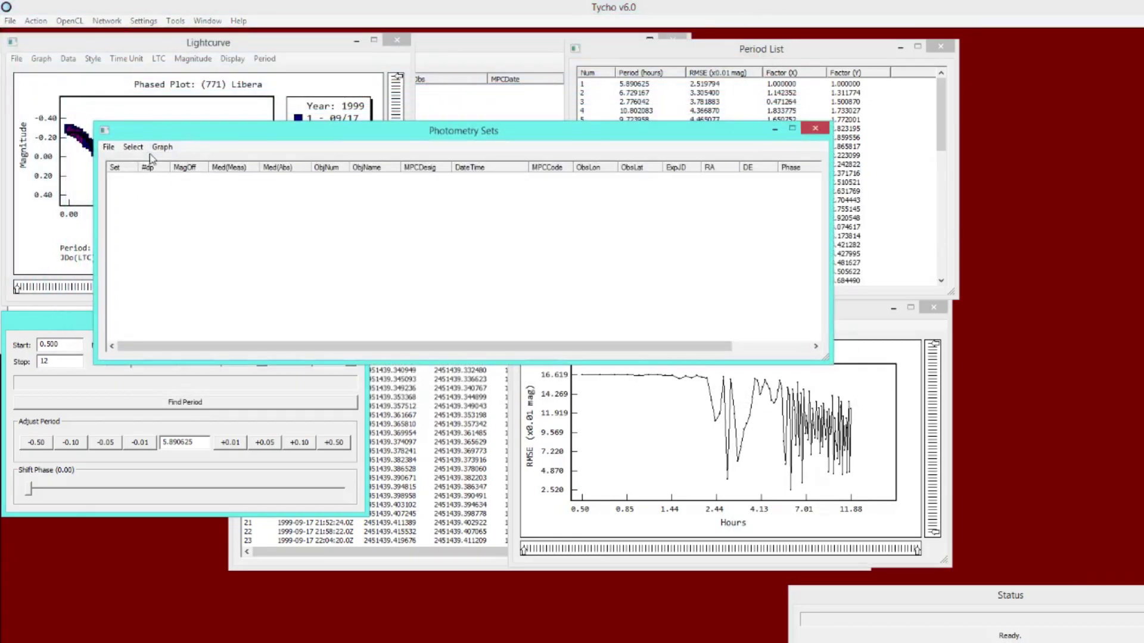
pyautogui.click(109, 147)
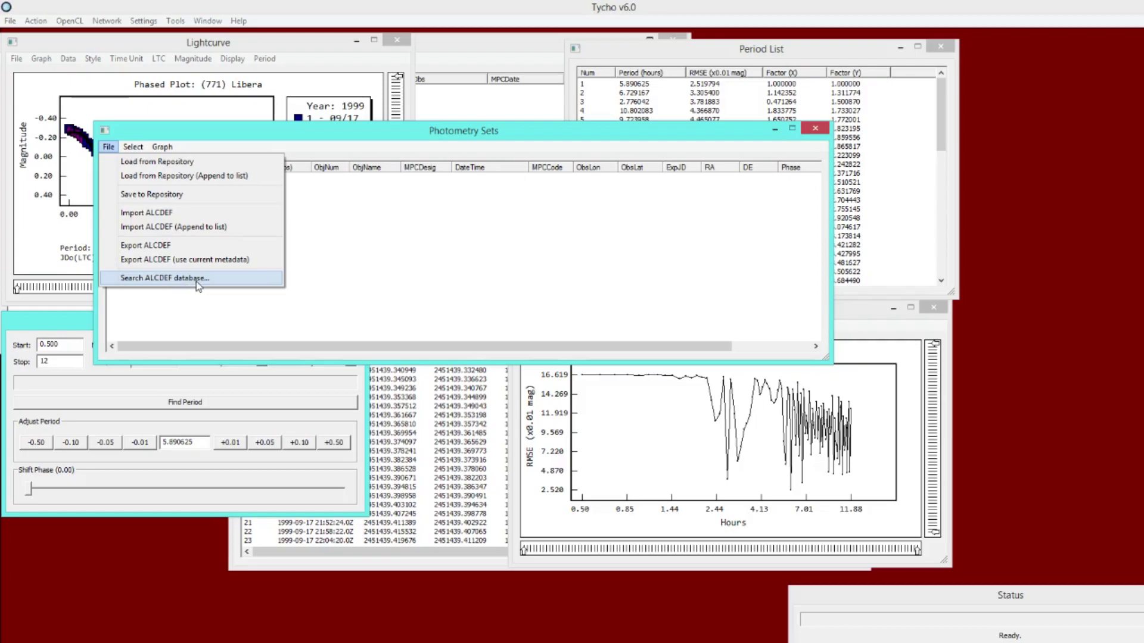
pyautogui.click(220, 288)
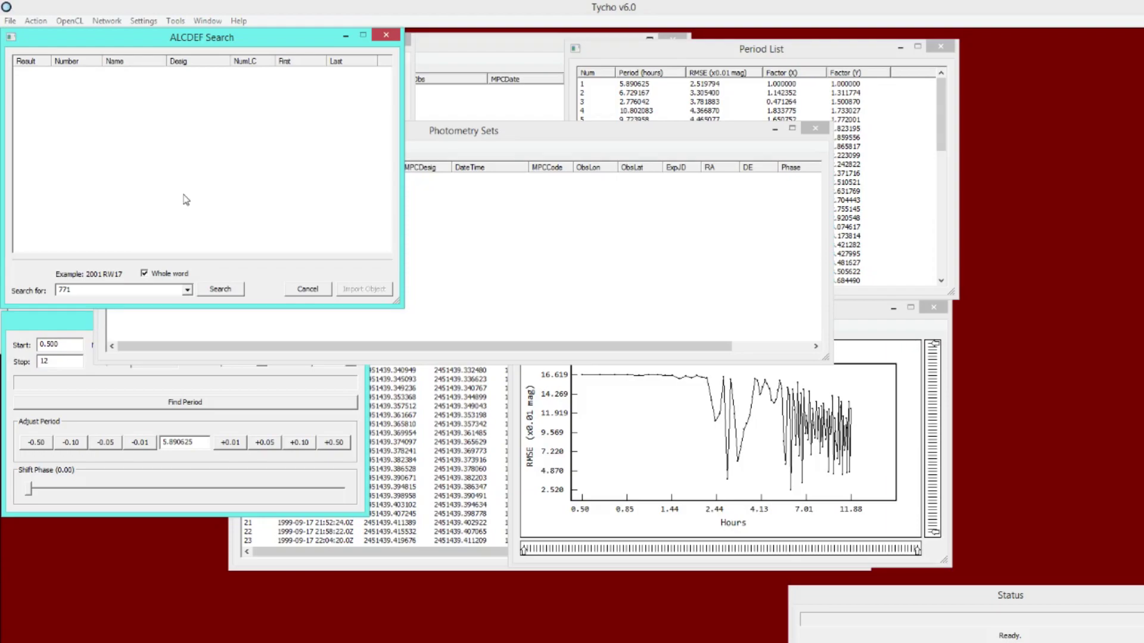
# Search ALCDEF for 771 and import the Libera result, moving the Object Details window lower to uncover the search window.
pyautogui.doubleClick(65, 289)
pyautogui.click(219, 290)
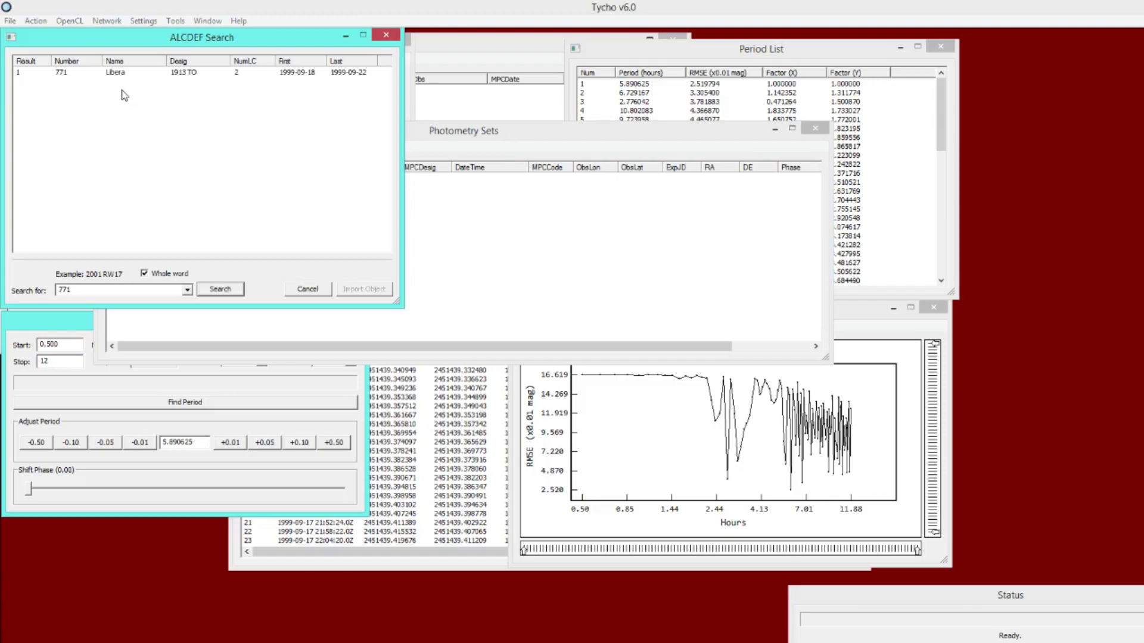
pyautogui.click(60, 72)
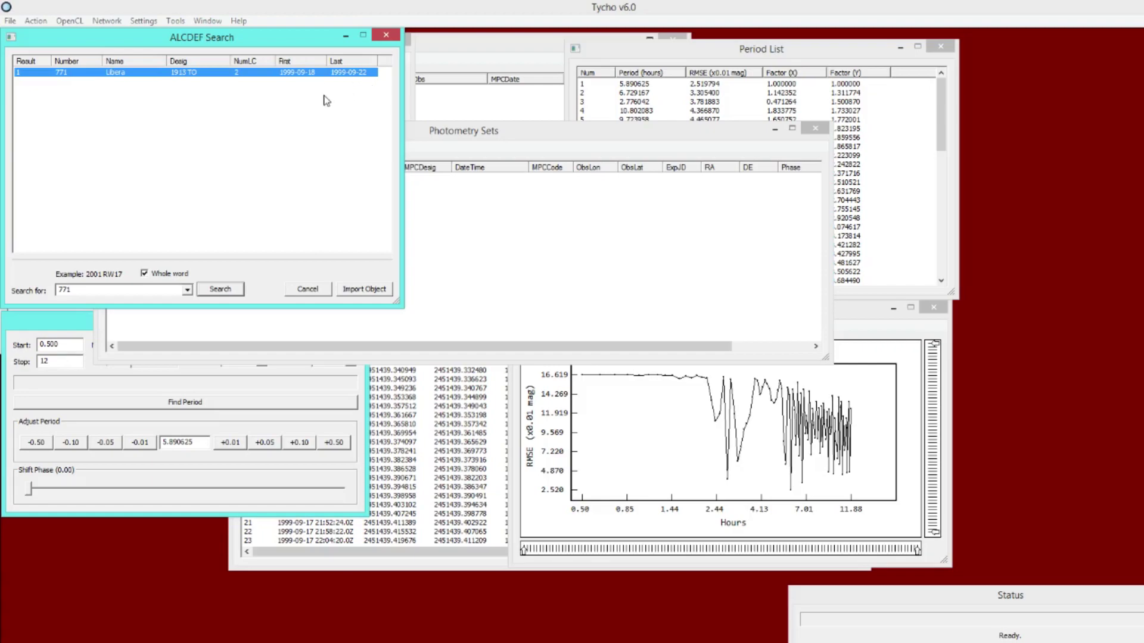
pyautogui.click(360, 291)
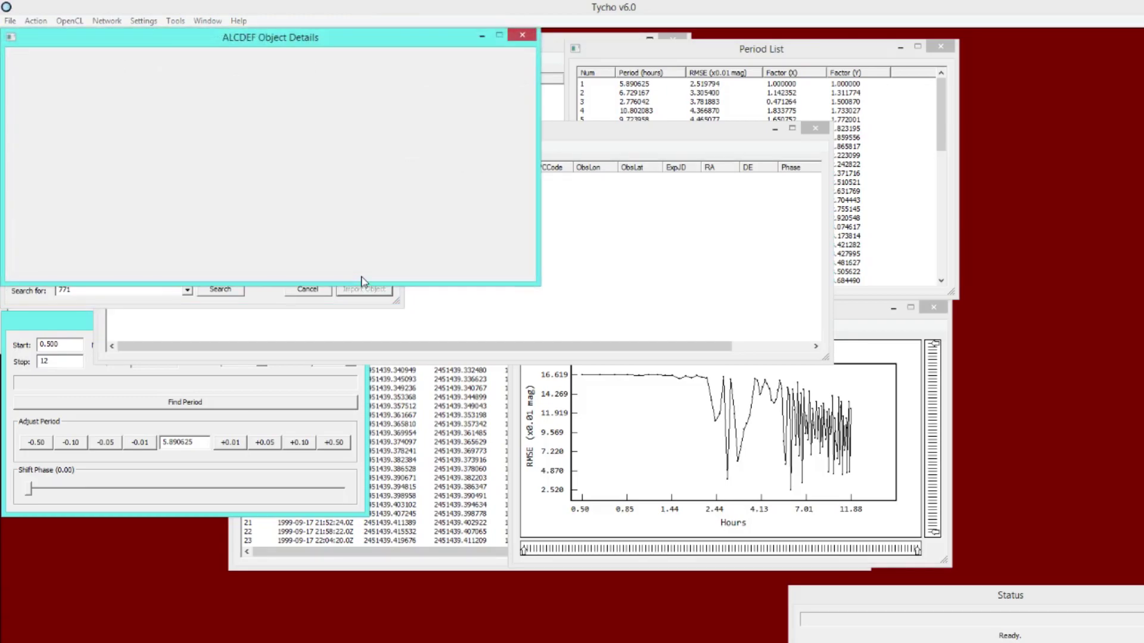
pyautogui.moveTo(265, 41); pyautogui.dragTo(283, 227)
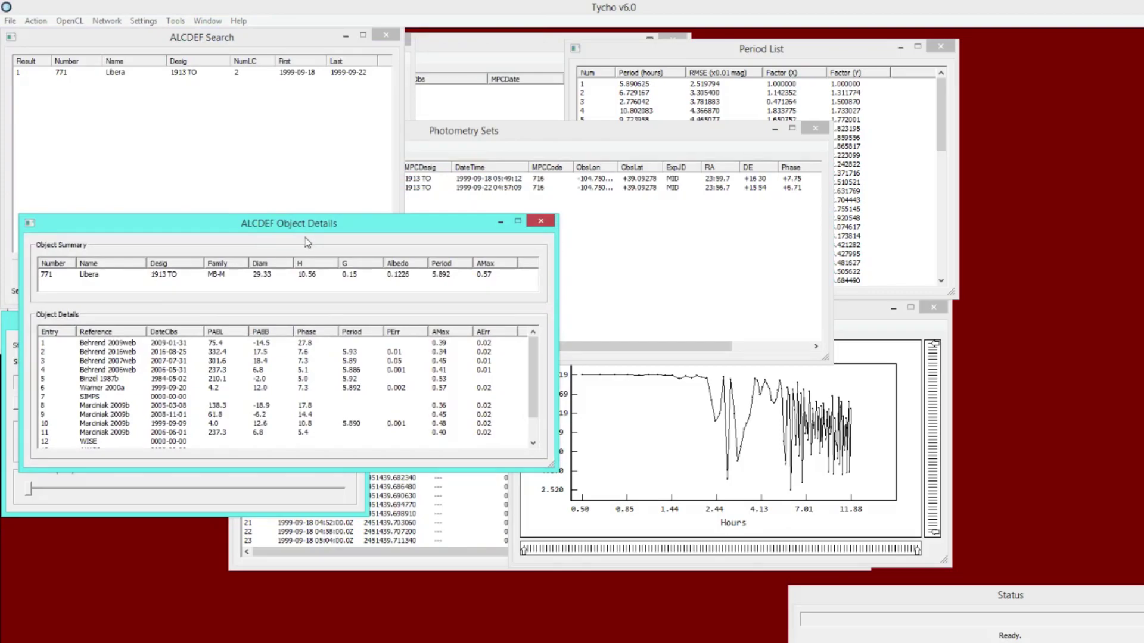
# Apply object data to both imported Libera photometry sets from the open FindOrb instance for (771).
pyautogui.moveTo(317, 231); pyautogui.dragTo(318, 246)
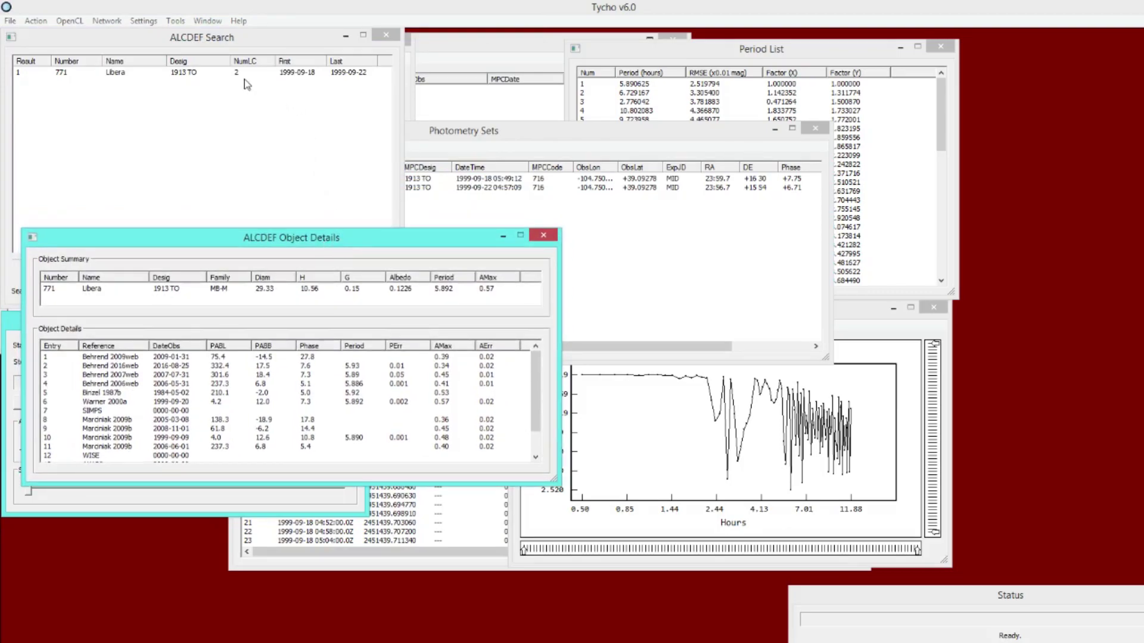
pyautogui.click(227, 74)
pyautogui.click(593, 230)
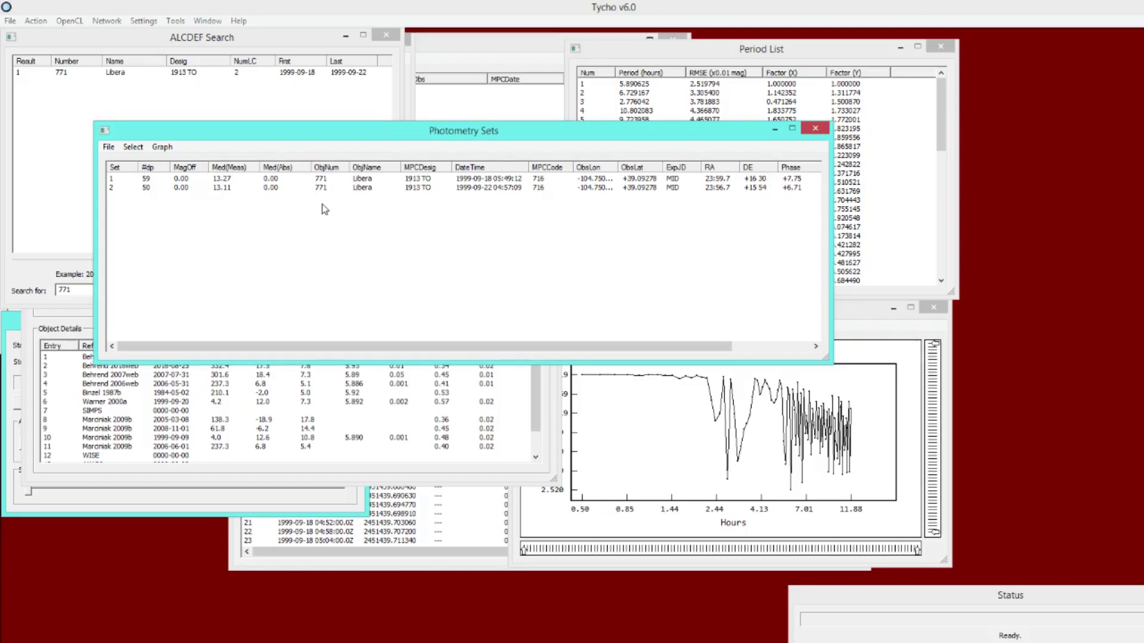
pyautogui.moveTo(327, 179); pyautogui.dragTo(327, 187)
pyautogui.rightClick(348, 185)
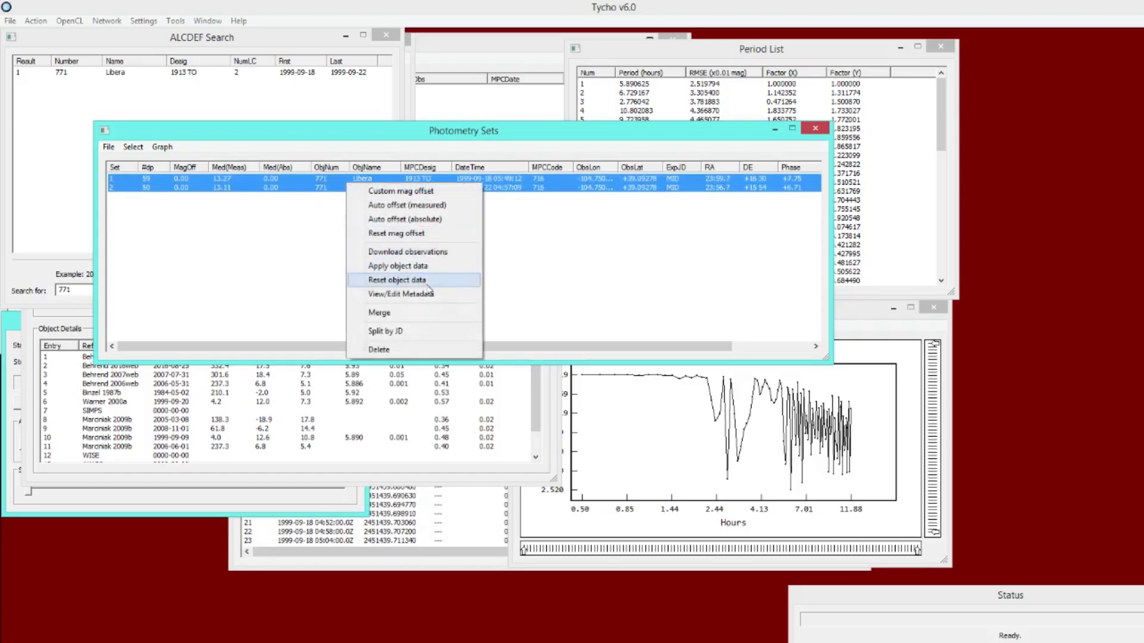
pyautogui.click(427, 268)
pyautogui.click(250, 86)
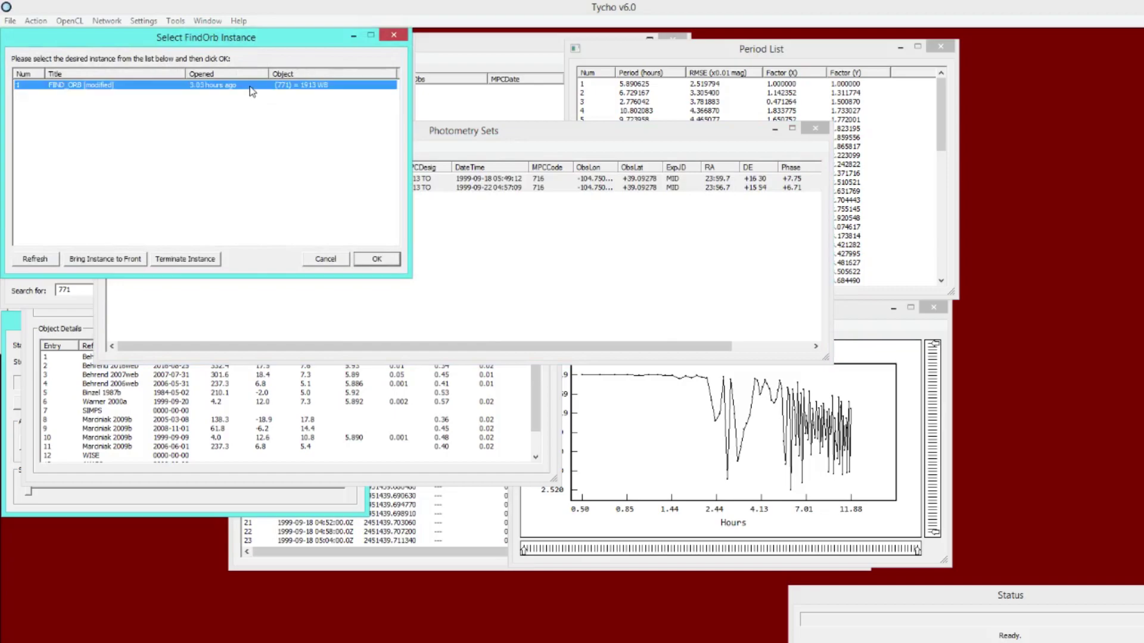
pyautogui.click(372, 255)
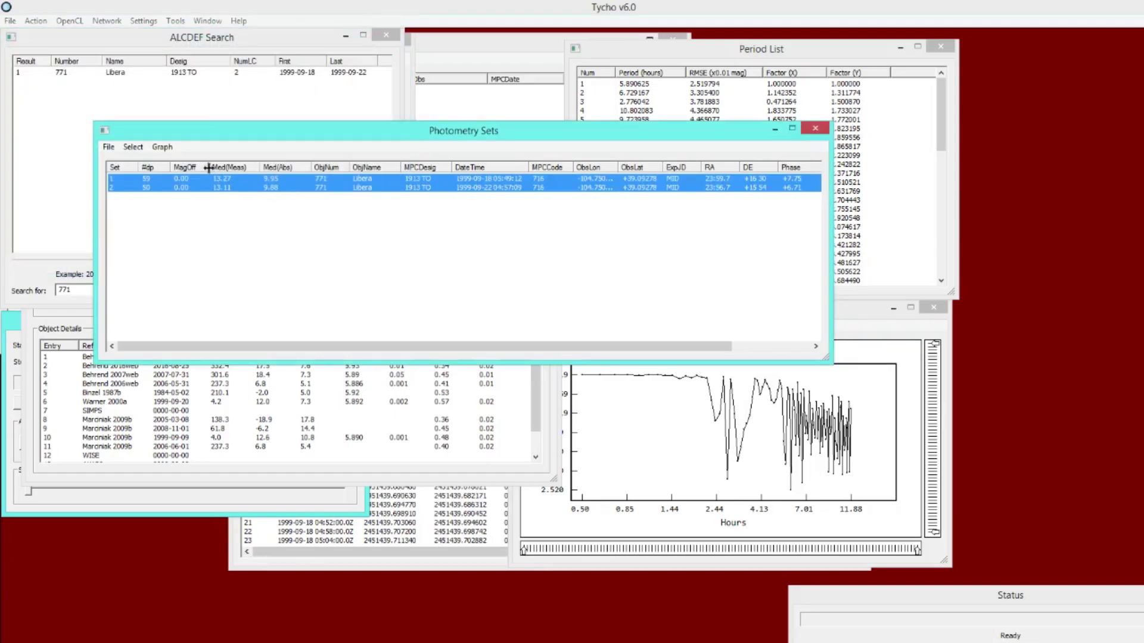
# Plot the raw lightcurve of both sets using absolute (H-G) magnitude and light-time correction.
pyautogui.click(162, 147)
pyautogui.click(220, 169)
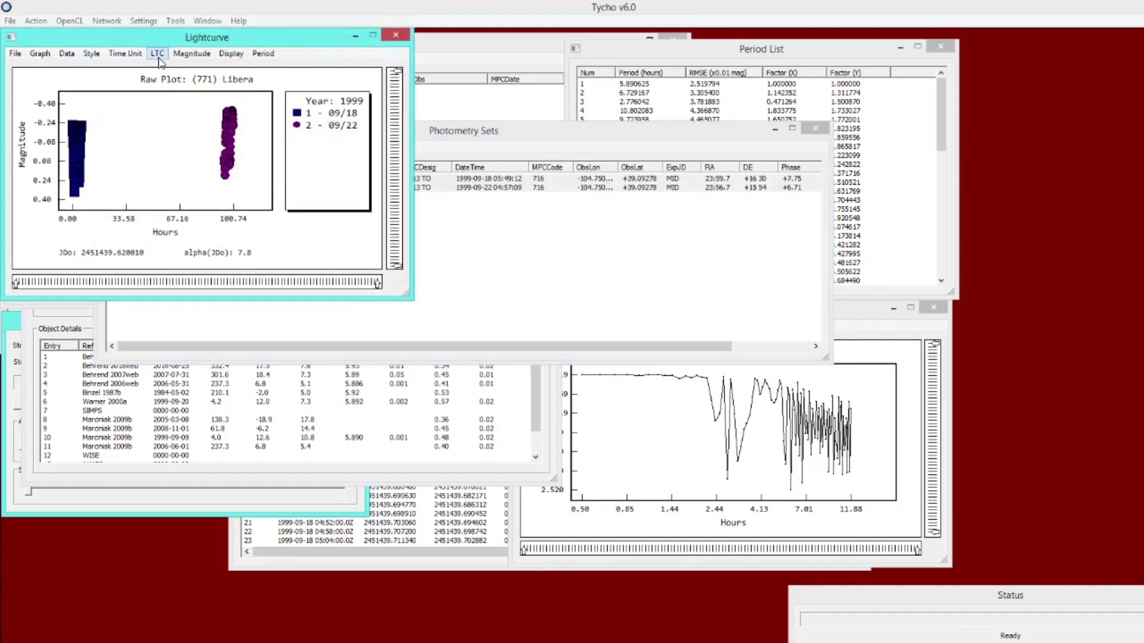
pyautogui.click(191, 53)
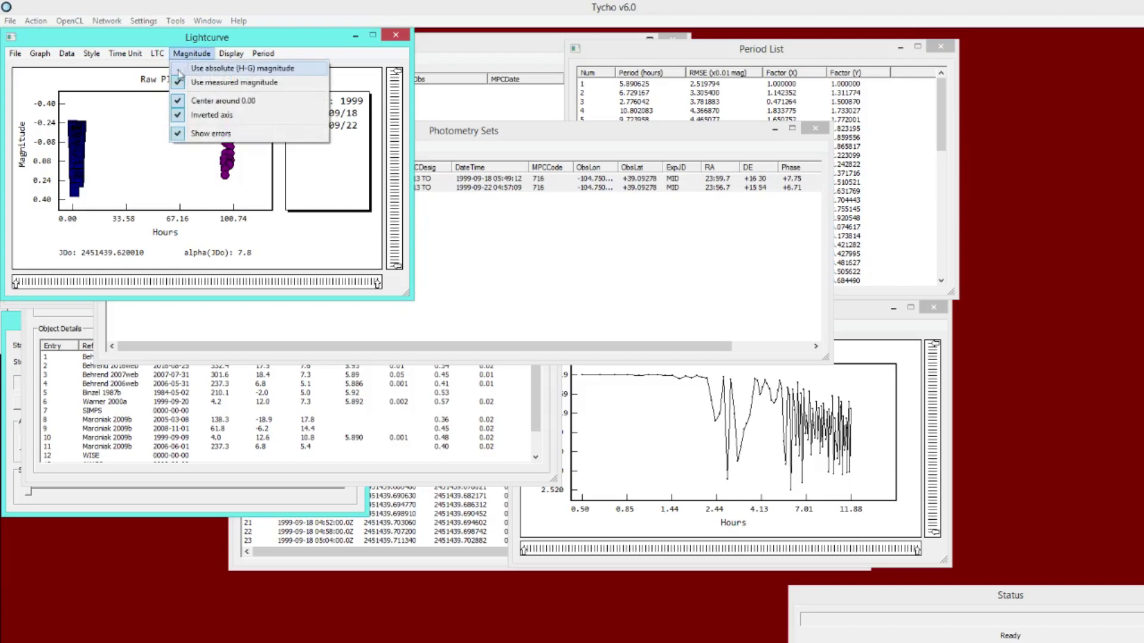
pyautogui.click(246, 69)
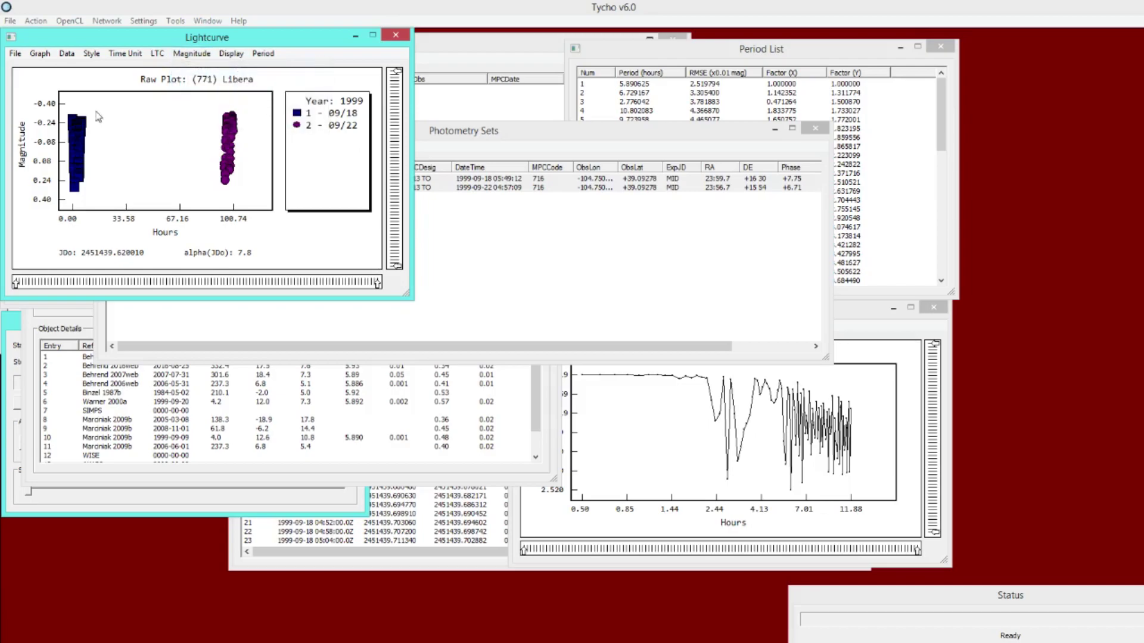
pyautogui.click(158, 54)
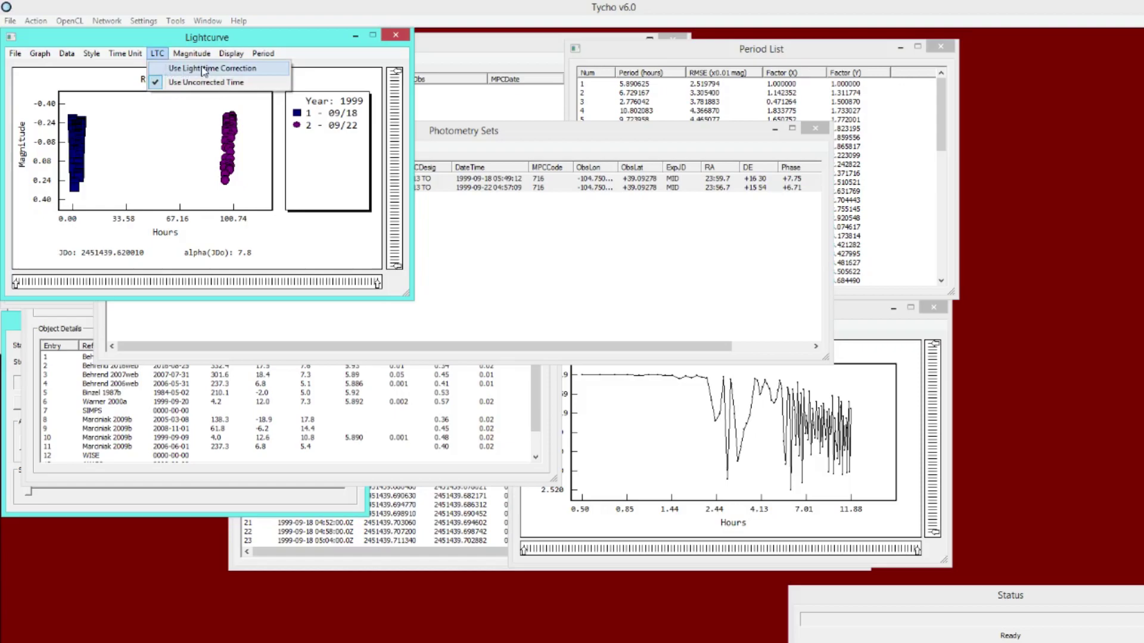
pyautogui.click(169, 69)
pyautogui.moveTo(209, 39); pyautogui.dragTo(322, 67)
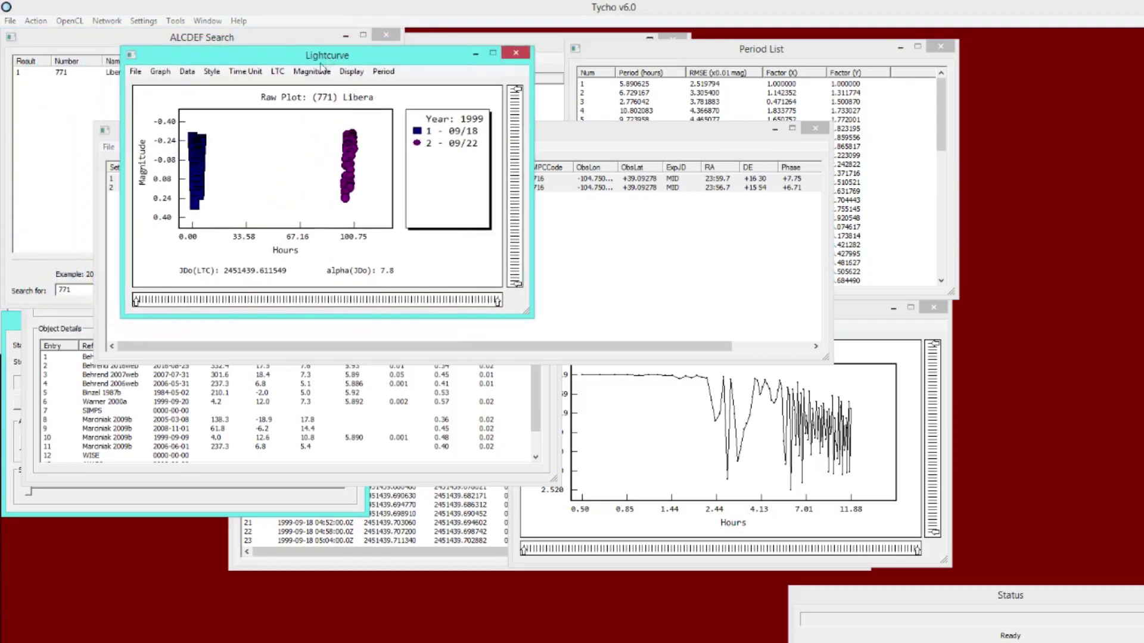
# Examine Libera's summary period and the published periods and errors in the ALCDEF Object Details.
pyautogui.click(61, 345)
pyautogui.moveTo(201, 228); pyautogui.dragTo(198, 255)
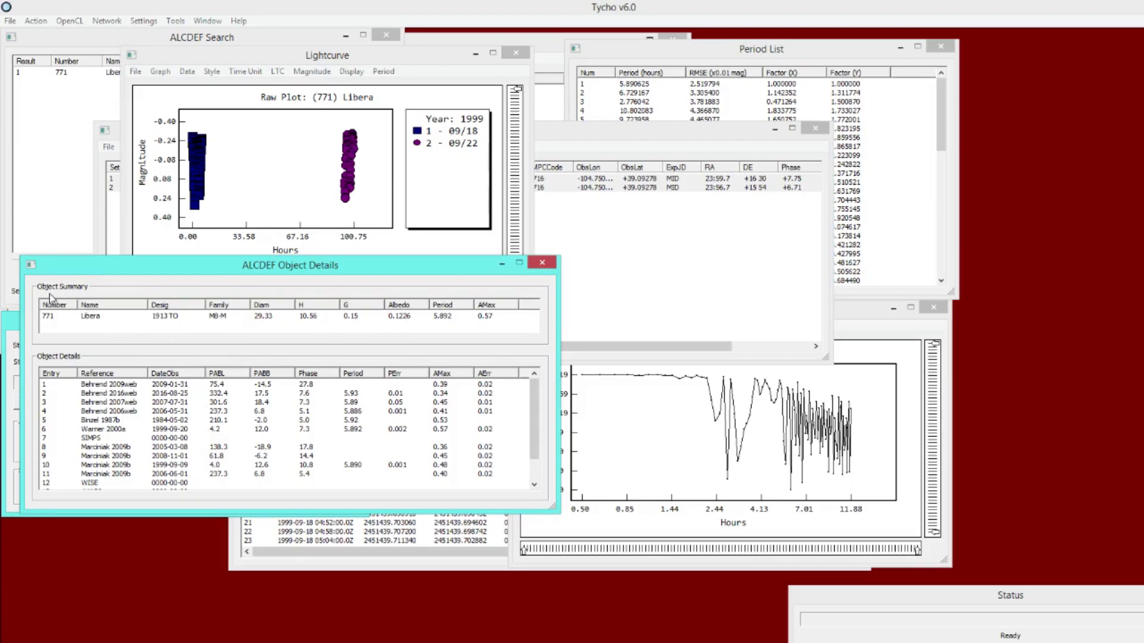
pyautogui.click(456, 320)
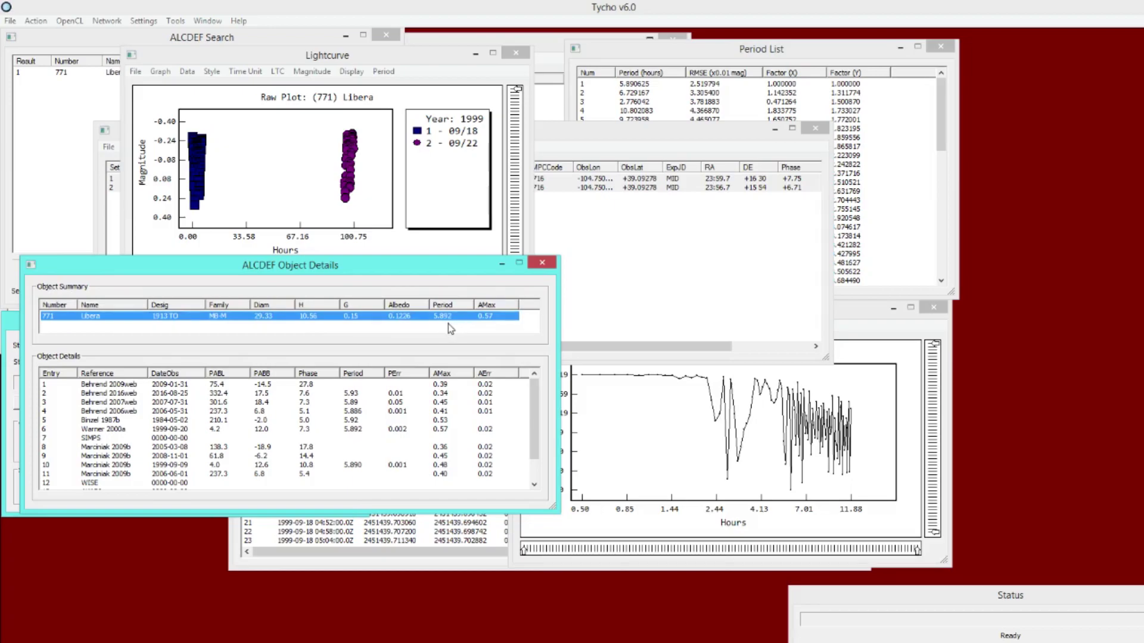
pyautogui.moveTo(436, 258); pyautogui.dragTo(435, 178)
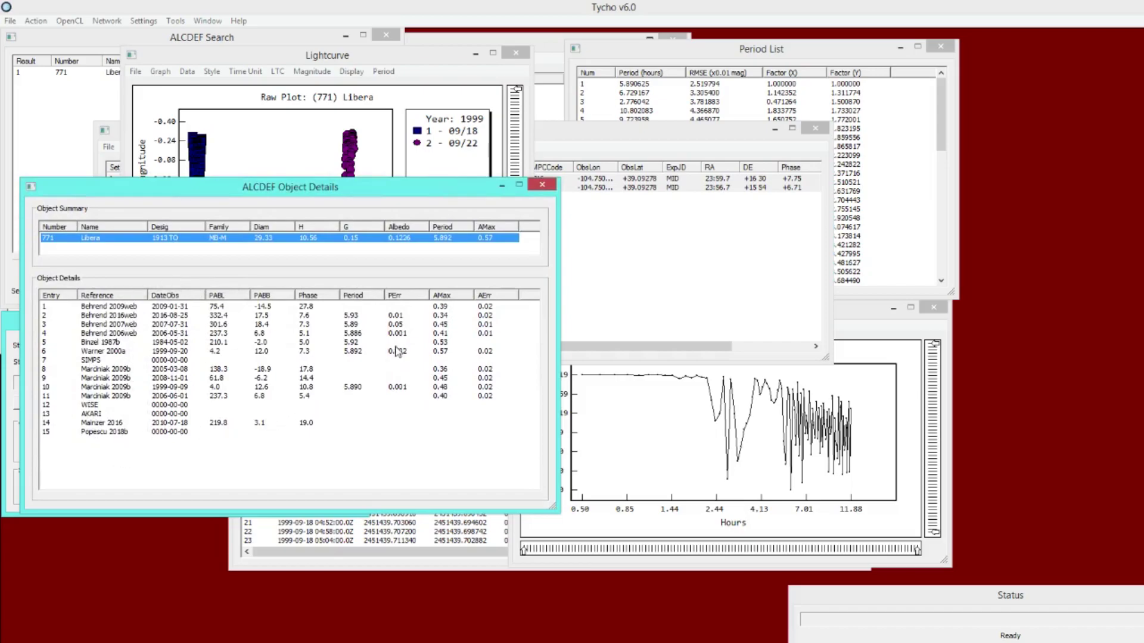
pyautogui.click(375, 316)
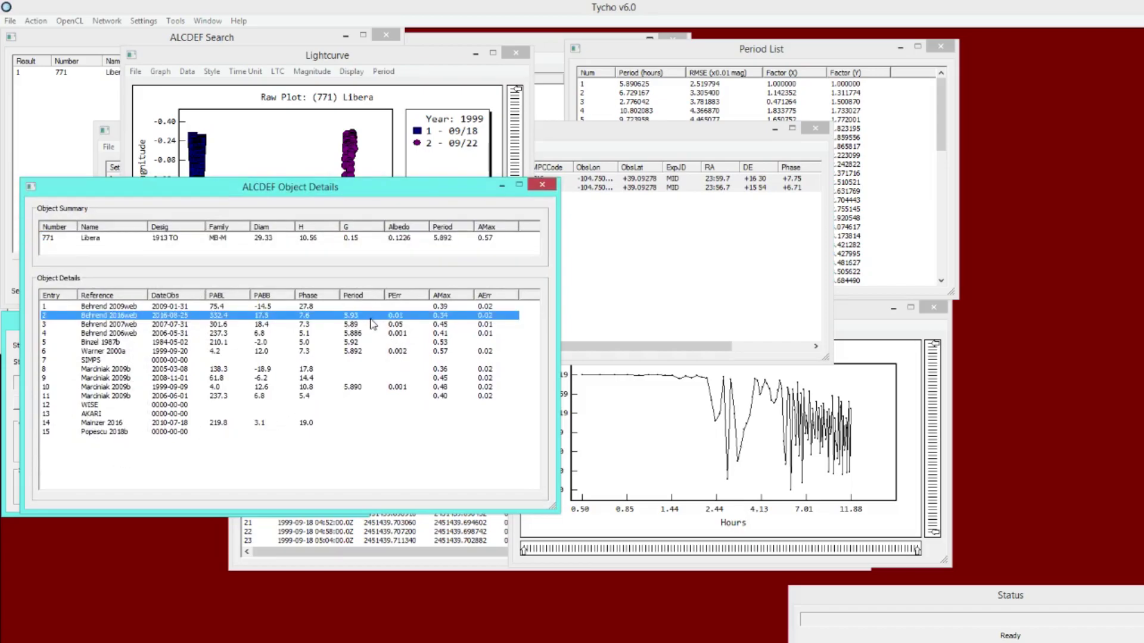
pyautogui.click(350, 326)
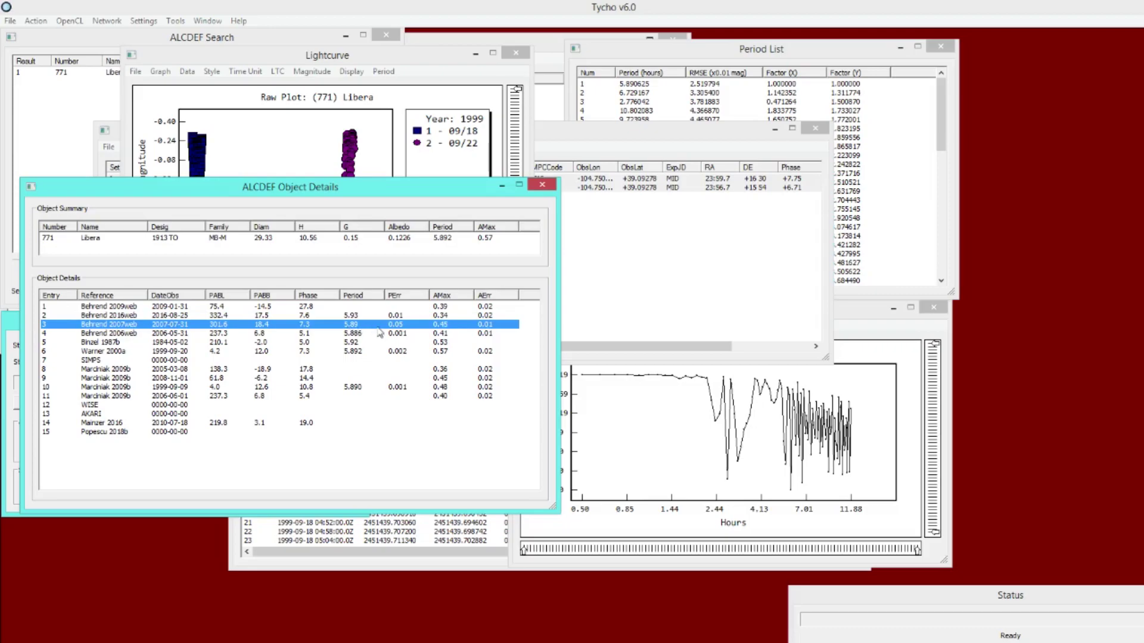
pyautogui.click(377, 333)
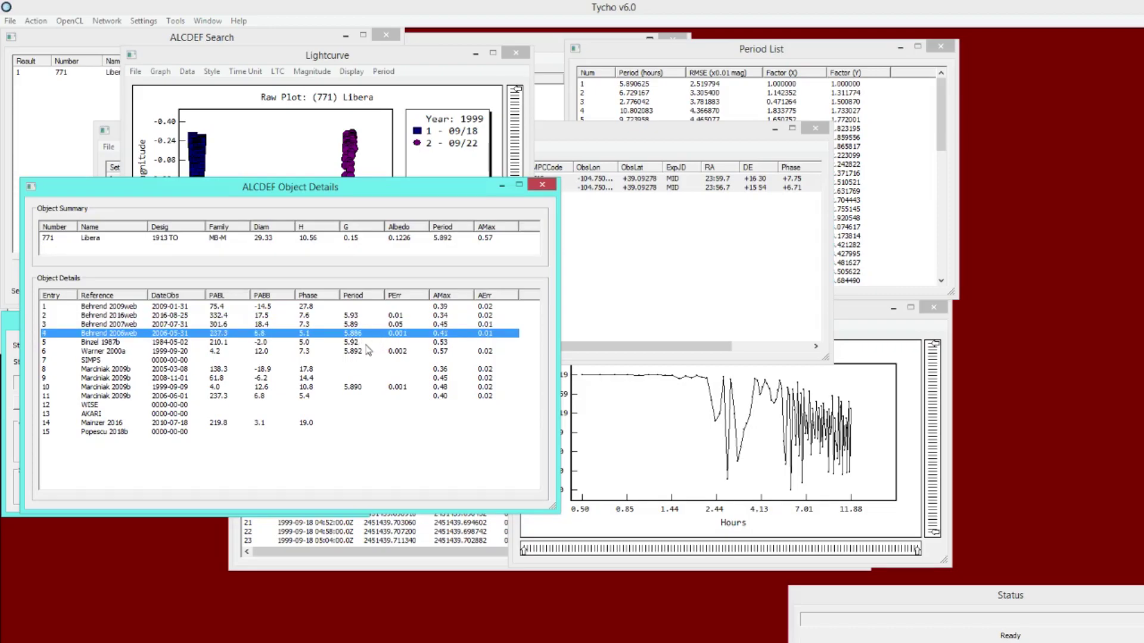
pyautogui.click(367, 344)
pyautogui.click(366, 352)
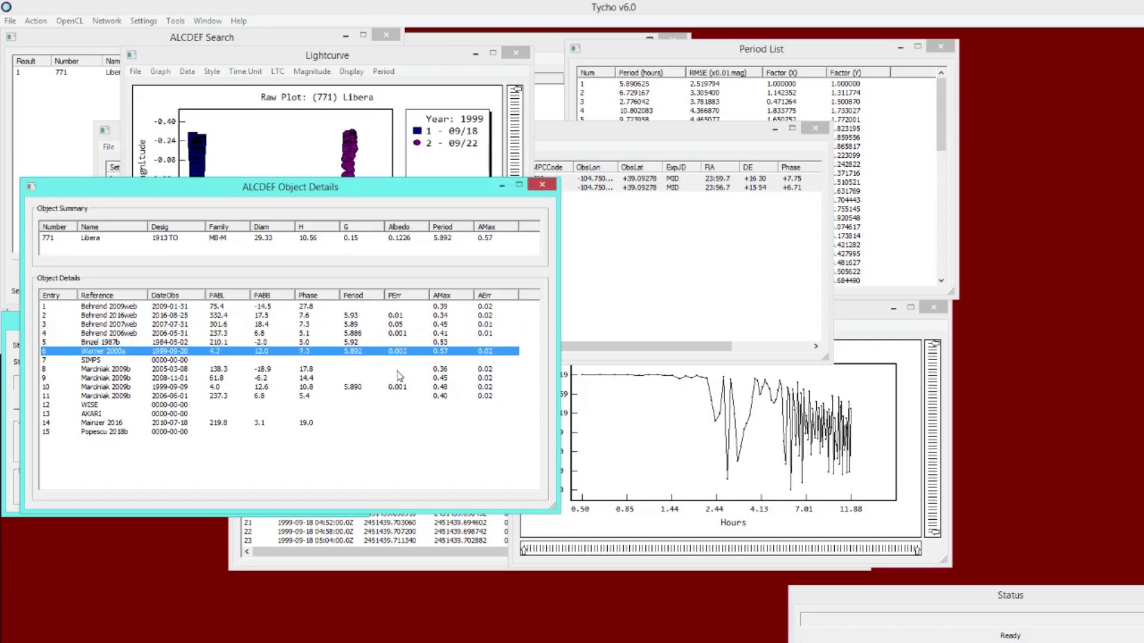
pyautogui.click(442, 239)
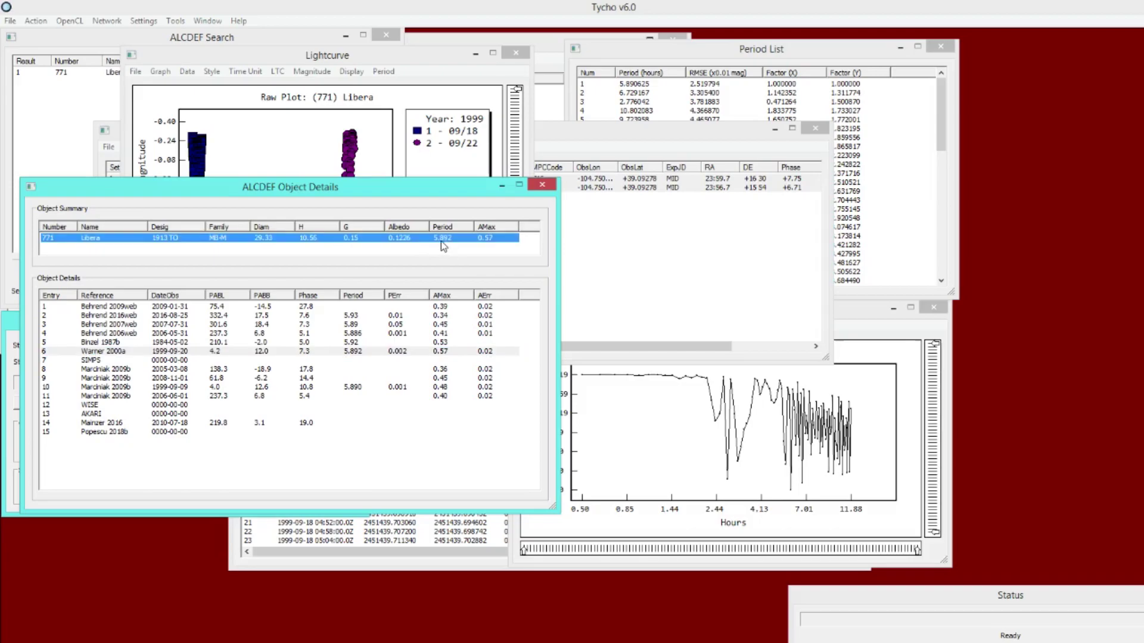
pyautogui.moveTo(400, 195); pyautogui.dragTo(403, 293)
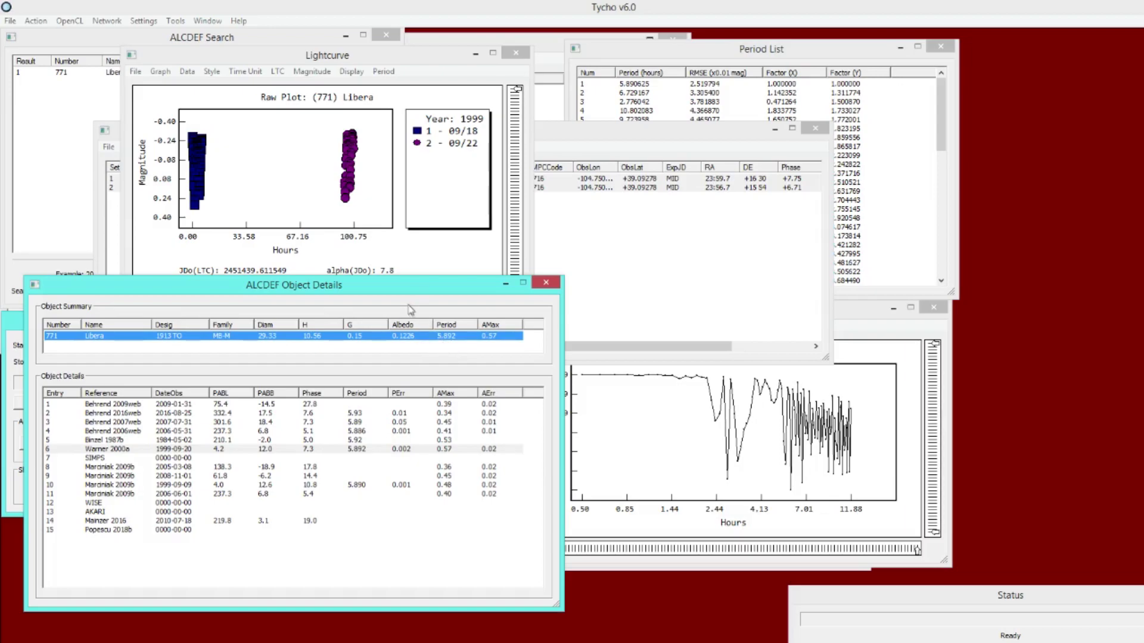
pyautogui.moveTo(398, 287); pyautogui.dragTo(389, 293)
# Switch to MPO Canopus and set the period search to a step size of 0.05 and 200 steps.
pyautogui.hotkey('alt', 'Tab')
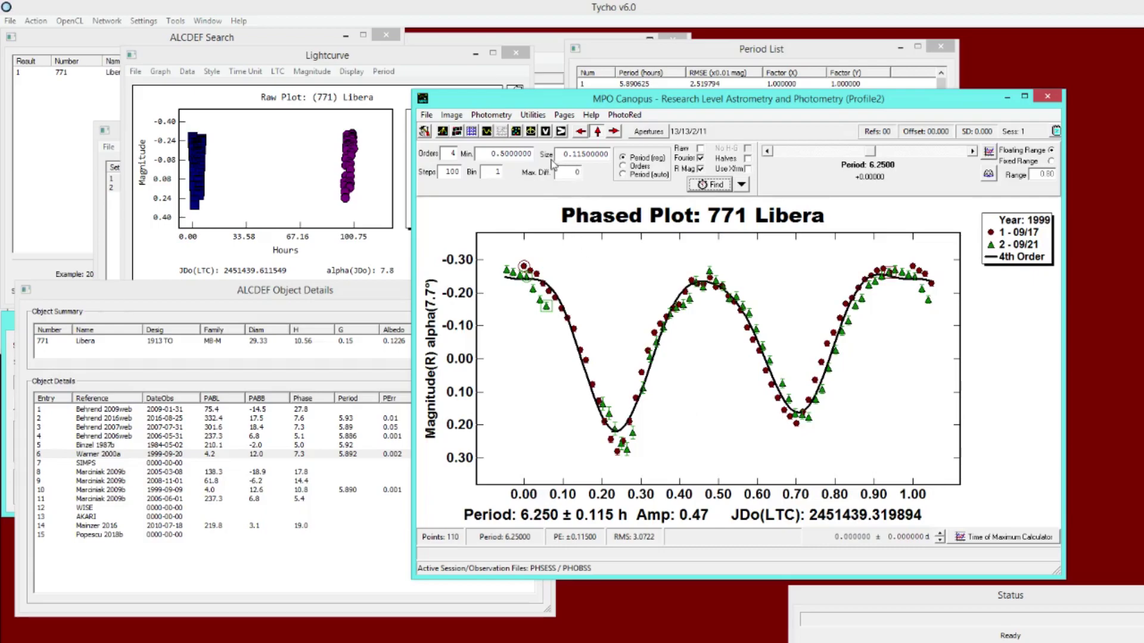
pyautogui.moveTo(573, 154); pyautogui.dragTo(630, 155)
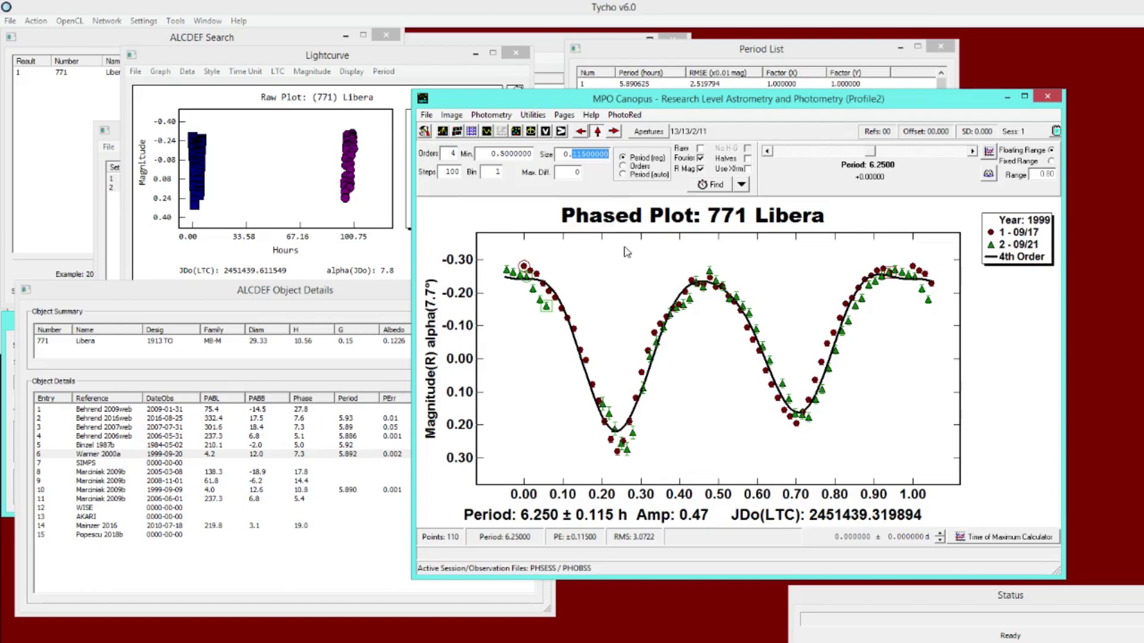
pyautogui.write('0.05')
pyautogui.doubleClick(447, 172)
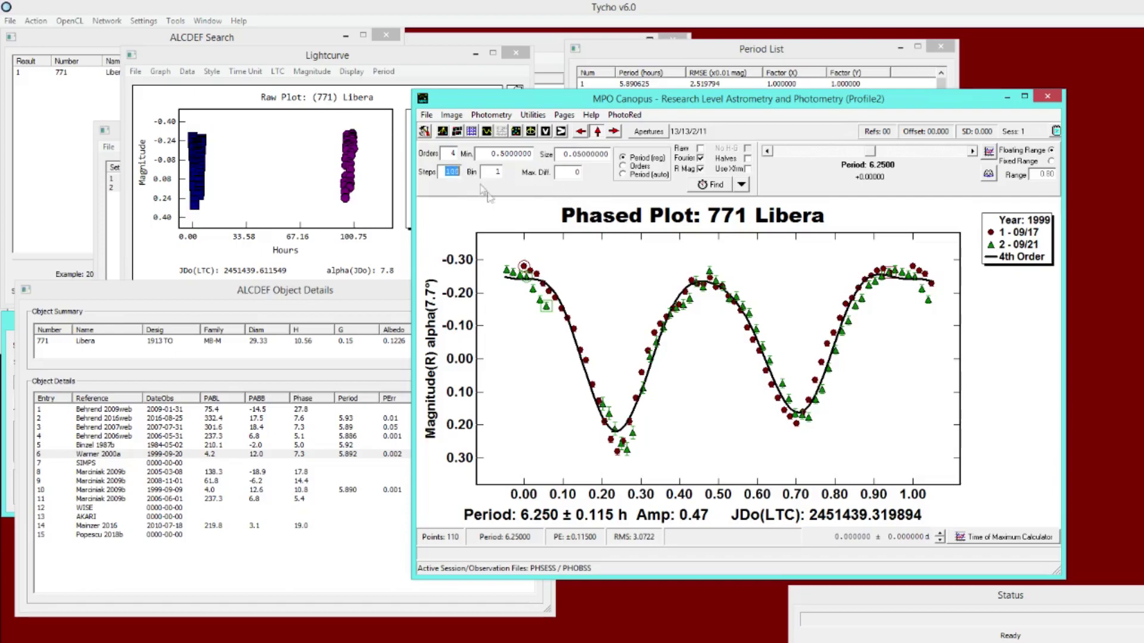
pyautogui.write('200')
pyautogui.press('Tab')
pyautogui.moveTo(544, 102); pyautogui.dragTo(592, 134)
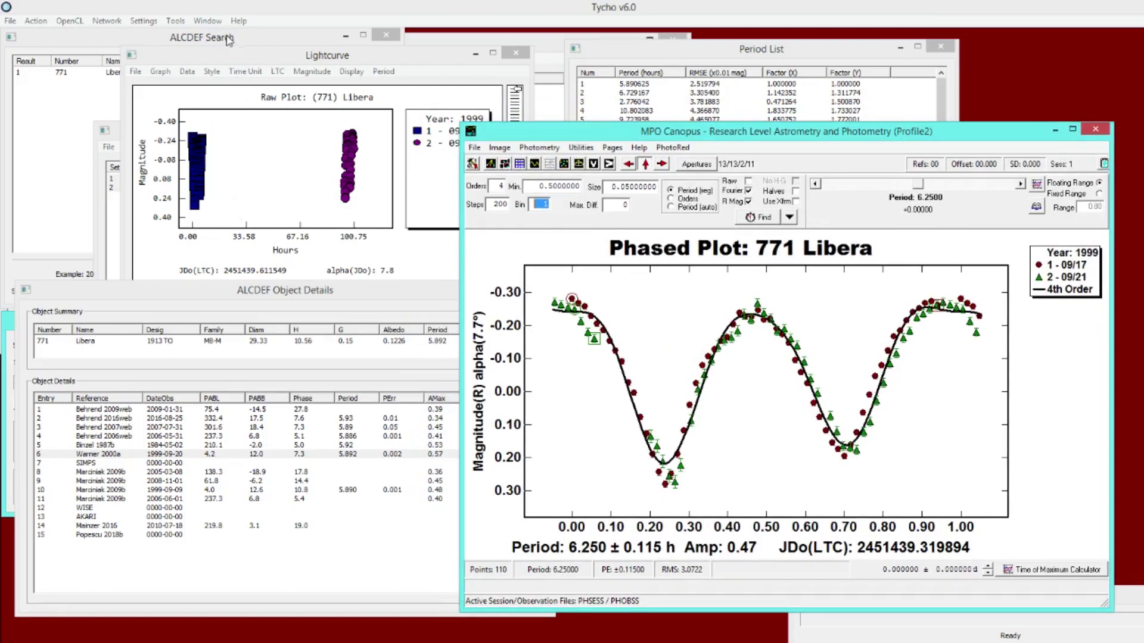
# Switch back to Tycho, bring up its Period Search and set 200 steps with a stop value of 10.5 hours.
pyautogui.click(176, 21)
pyautogui.click(587, 238)
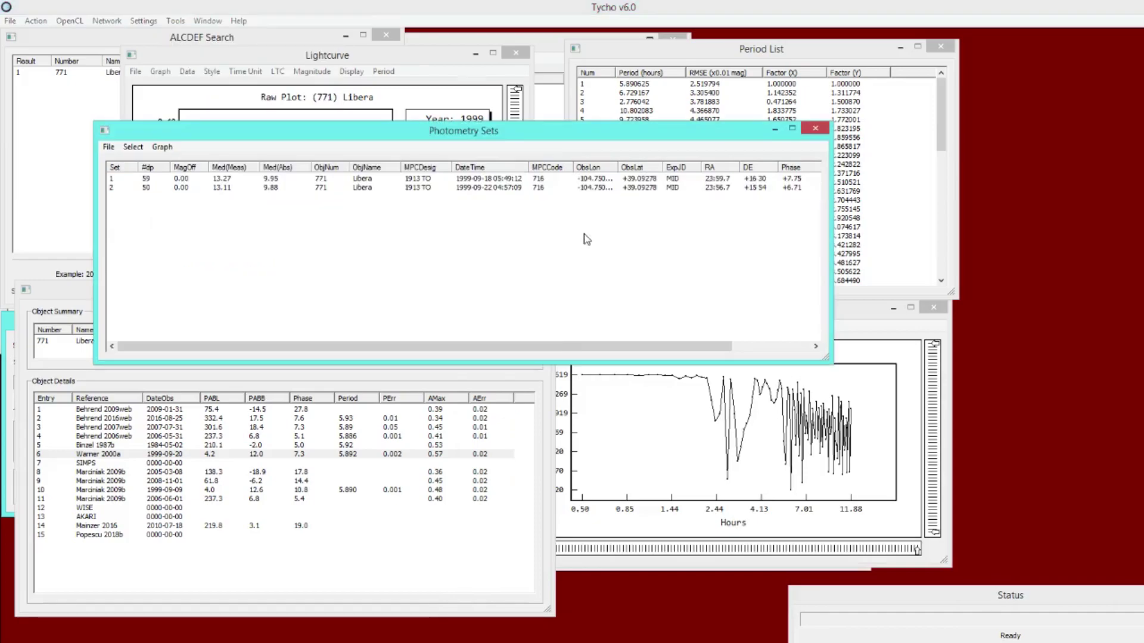
pyautogui.click(217, 21)
pyautogui.click(231, 120)
pyautogui.doubleClick(147, 66)
pyautogui.write('200')
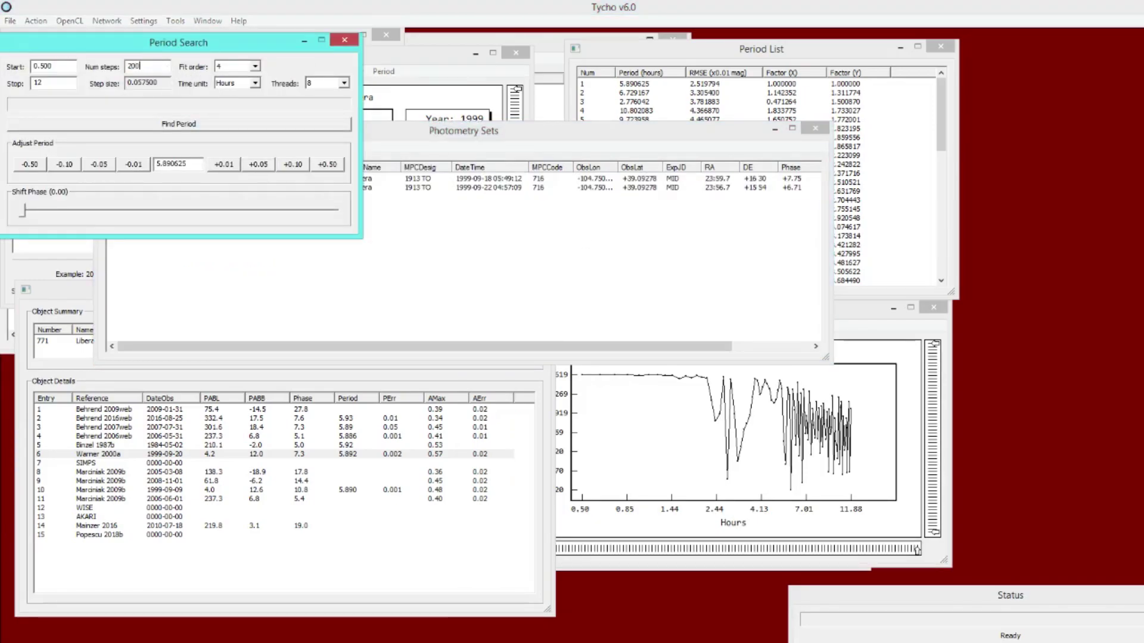
pyautogui.doubleClick(37, 84)
pyautogui.moveTo(52, 82); pyautogui.dragTo(12, 88)
pyautogui.click(66, 66)
pyautogui.press('Tab')
pyautogui.doubleClick(66, 83)
pyautogui.write('10.5')
# Switch to MPO Canopus and run the period search with the 0.05 step size and 200 steps.
pyautogui.hotkey('alt', 'Tab')
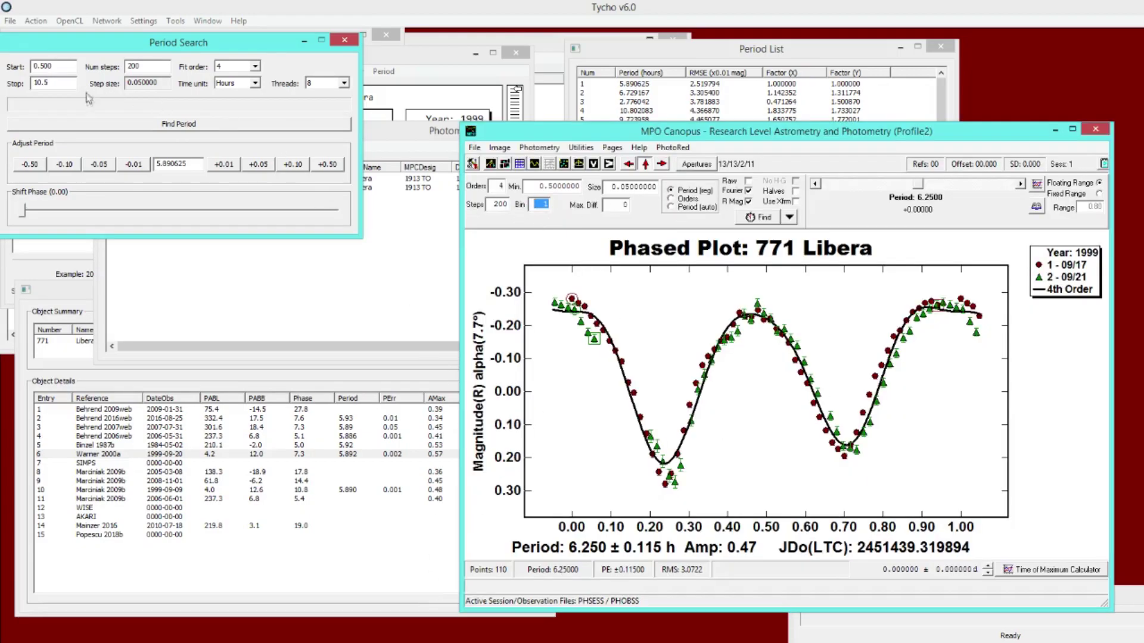
pyautogui.click(569, 187)
pyautogui.click(624, 187)
pyautogui.press('Tab')
pyautogui.click(759, 218)
pyautogui.click(743, 549)
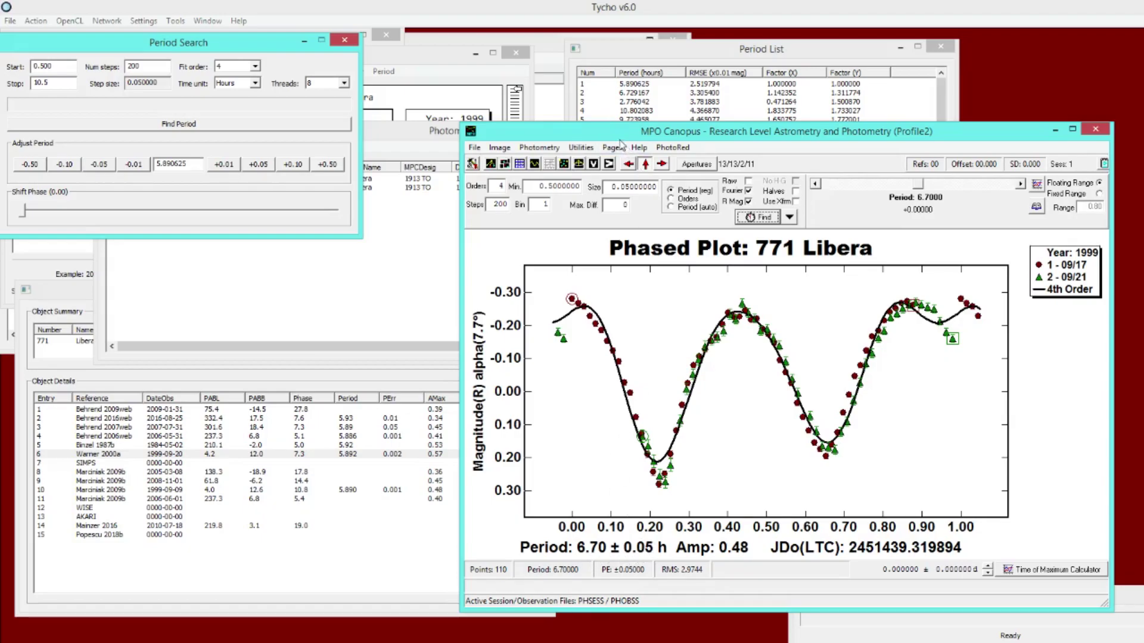
pyautogui.moveTo(619, 132); pyautogui.dragTo(600, 118)
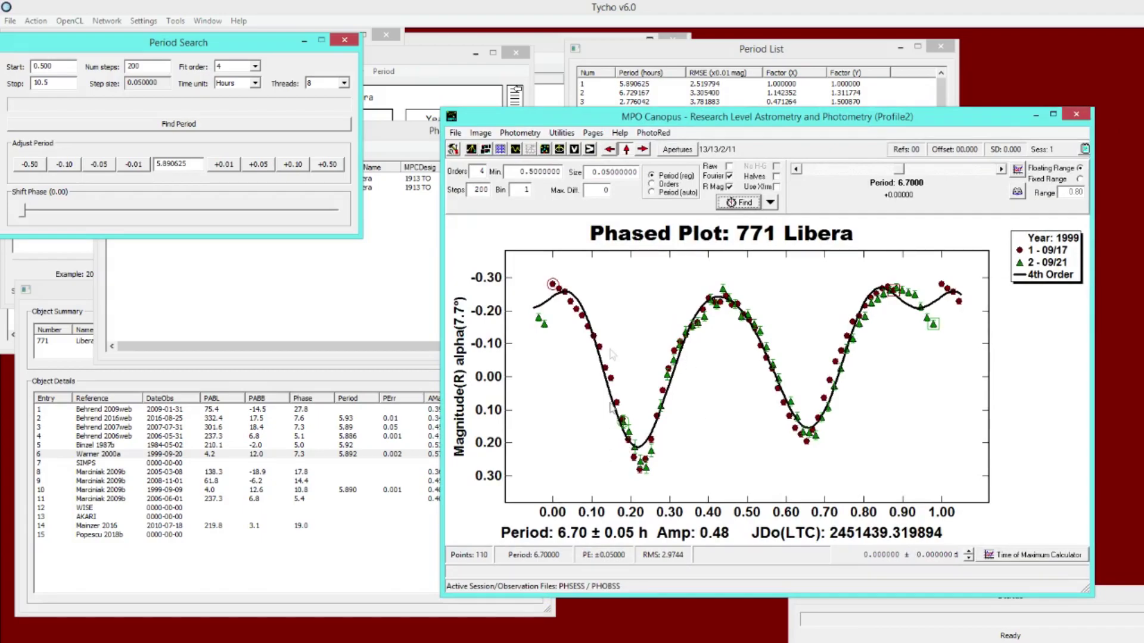
# Set the Canopus step size to 0.025 with 400 steps and run the period search again.
pyautogui.moveTo(604, 172); pyautogui.dragTo(681, 181)
pyautogui.write('25')
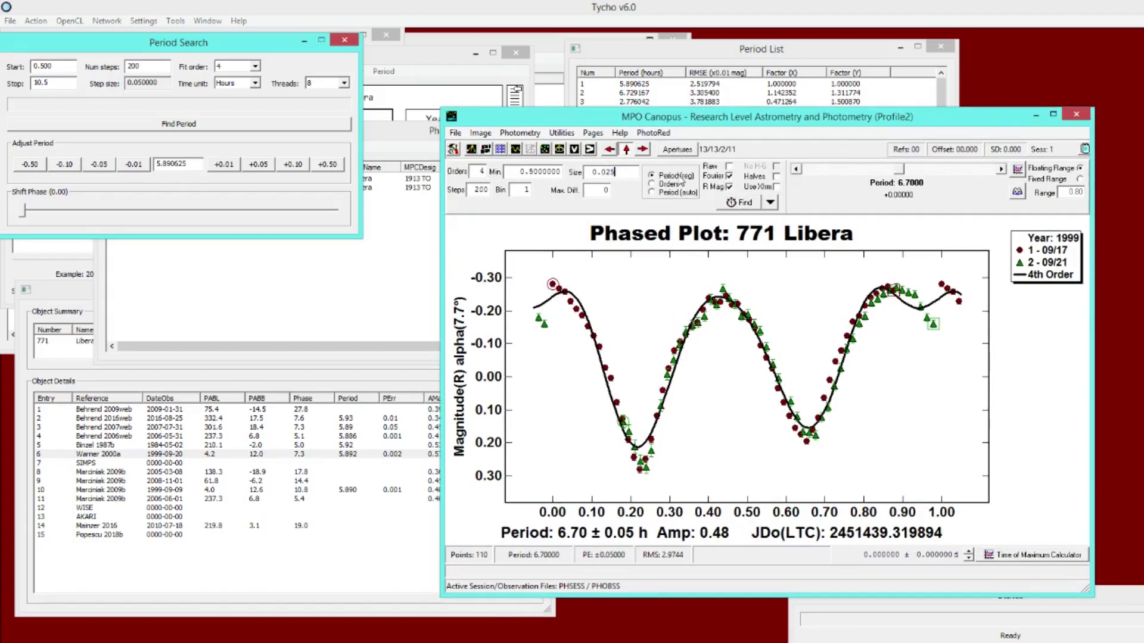
pyautogui.doubleClick(481, 189)
pyautogui.write('400')
pyautogui.click(729, 203)
pyautogui.click(748, 546)
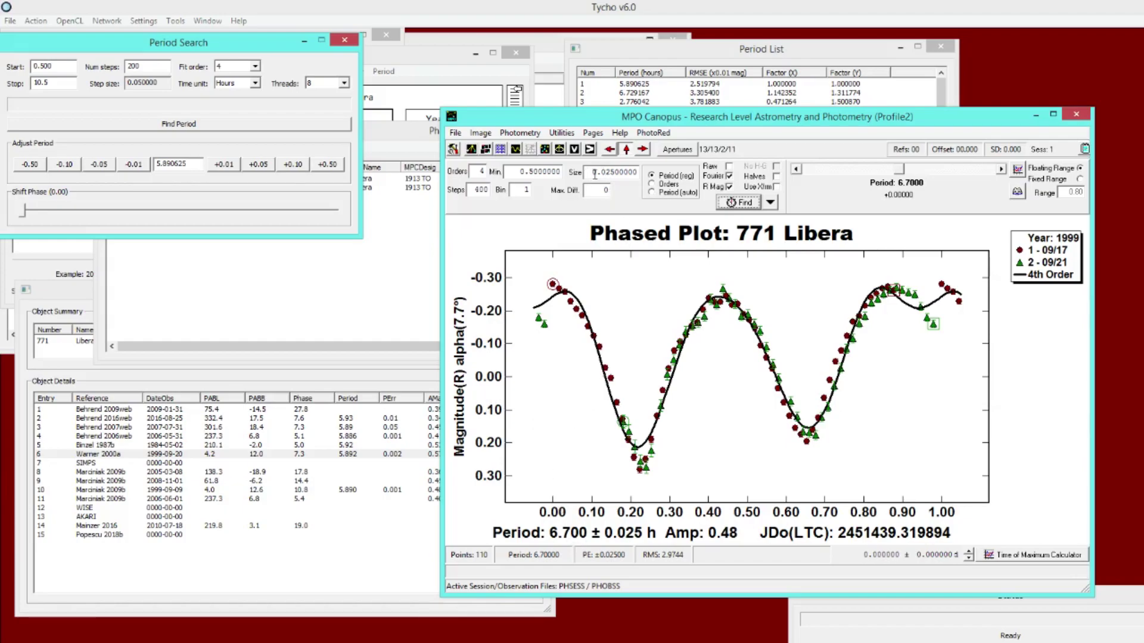
# Set the Canopus period search to a step size of 0.01 and 800 steps.
pyautogui.moveTo(605, 172); pyautogui.dragTo(681, 173)
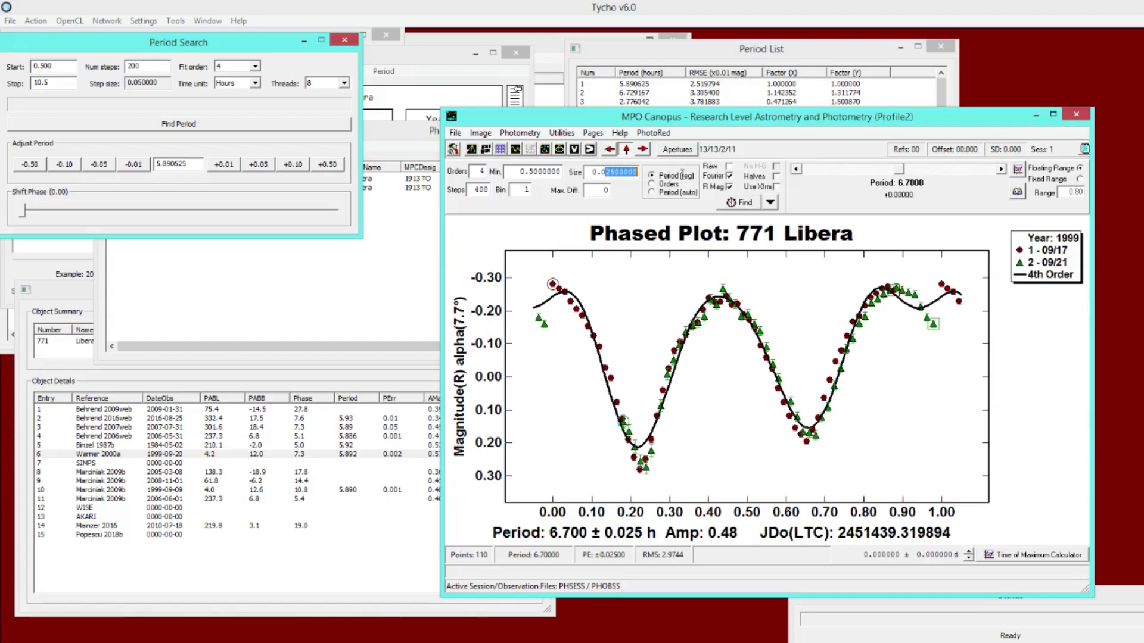
pyautogui.write('1')
pyautogui.doubleClick(477, 190)
pyautogui.write('800')
pyautogui.press('Tab')
# Switch to Tycho's Period Search and set 800 steps with a stop value of 8.5 hours.
pyautogui.doubleClick(154, 67)
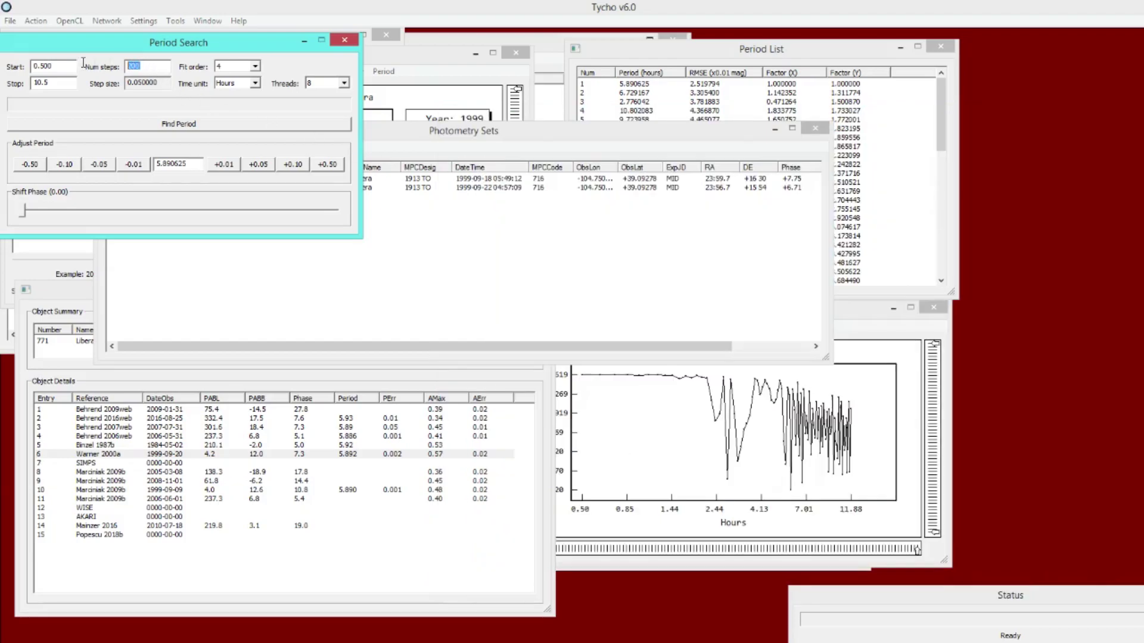
pyautogui.write('800')
pyautogui.moveTo(70, 83); pyautogui.dragTo(2, 90)
pyautogui.write('98')
pyautogui.moveTo(37, 83); pyautogui.dragTo(3, 87)
pyautogui.write('8.5')
# Switch to MPO Canopus and run the period search with the 0.01 step size and 800 steps.
pyautogui.hotkey('alt', 'Tab')
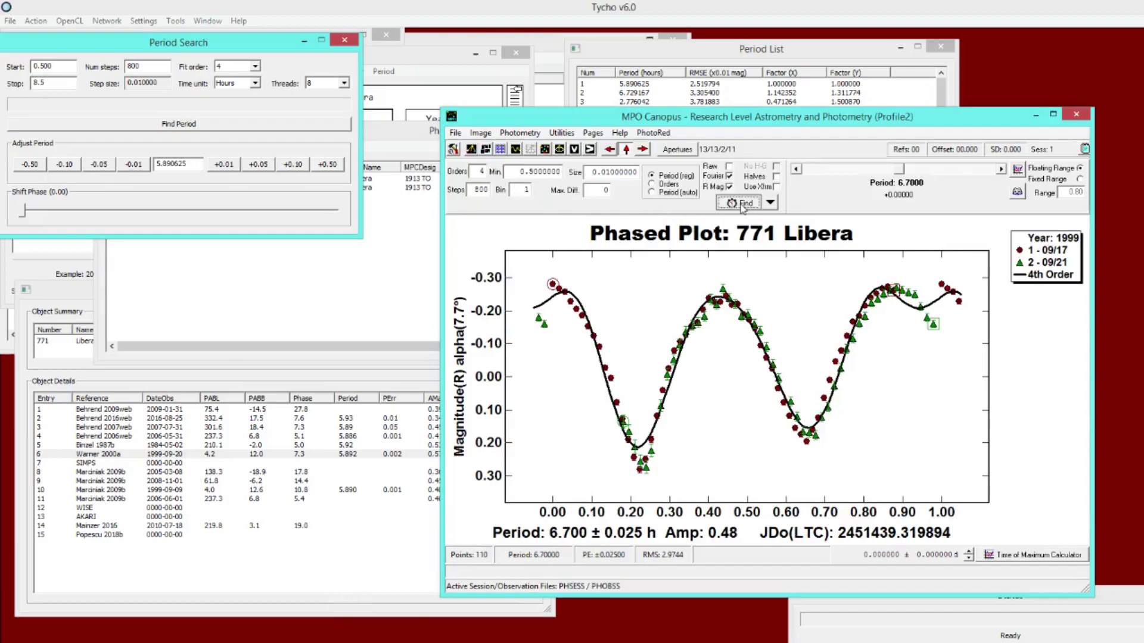
pyautogui.click(742, 204)
pyautogui.click(736, 548)
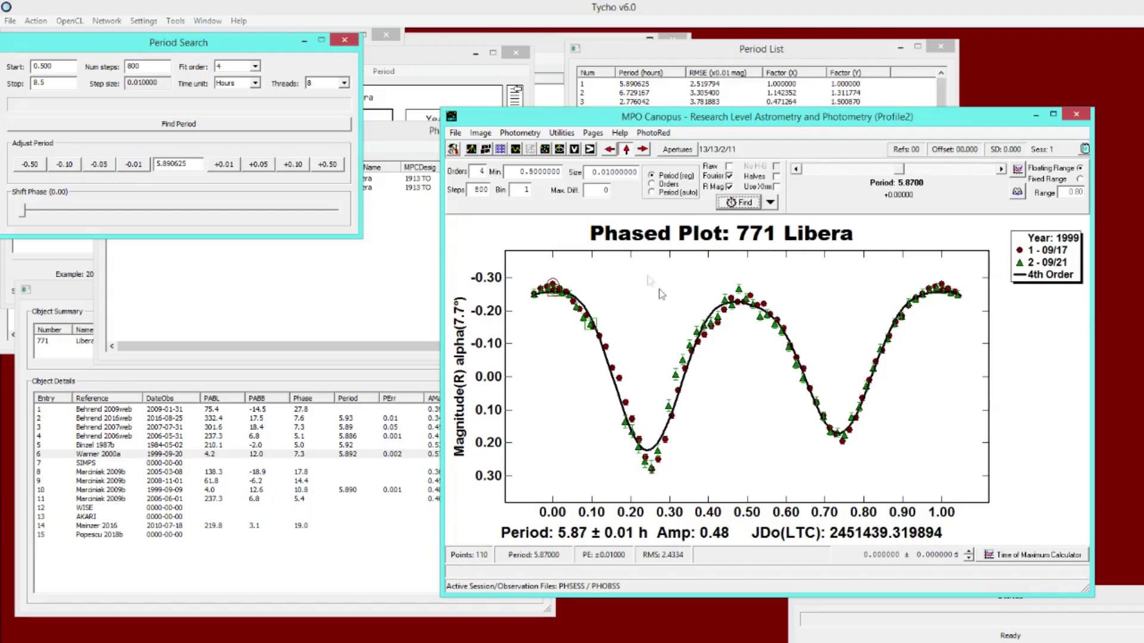
# Switch to Tycho and run the period search with 800 steps from 0.500 to 8.5 hours.
pyautogui.moveTo(591, 172); pyautogui.dragTo(654, 180)
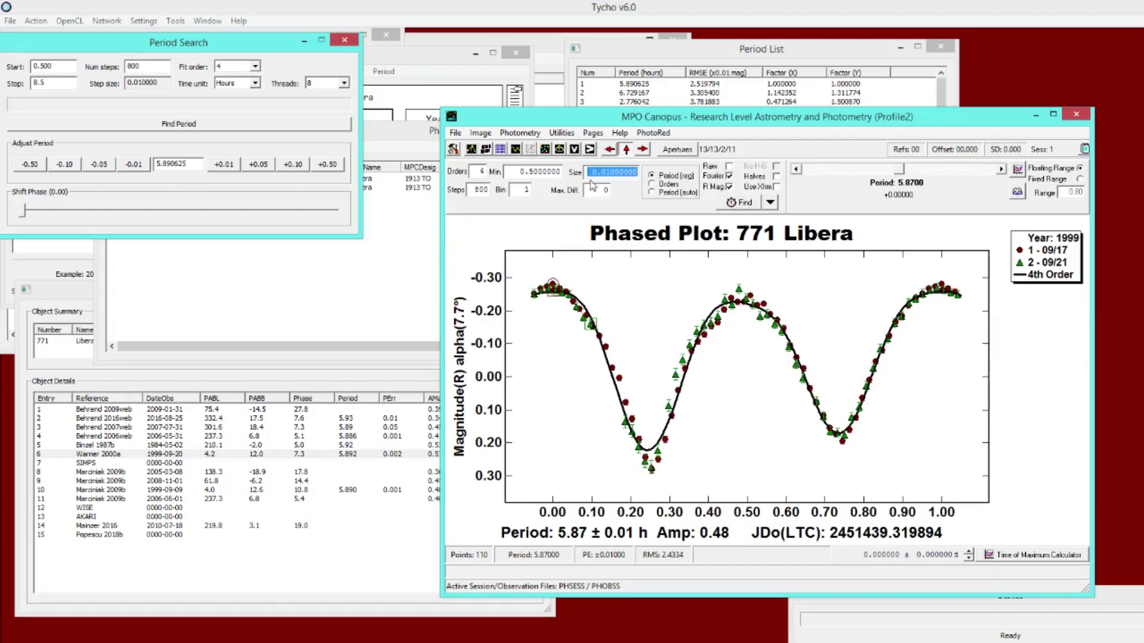
pyautogui.click(138, 85)
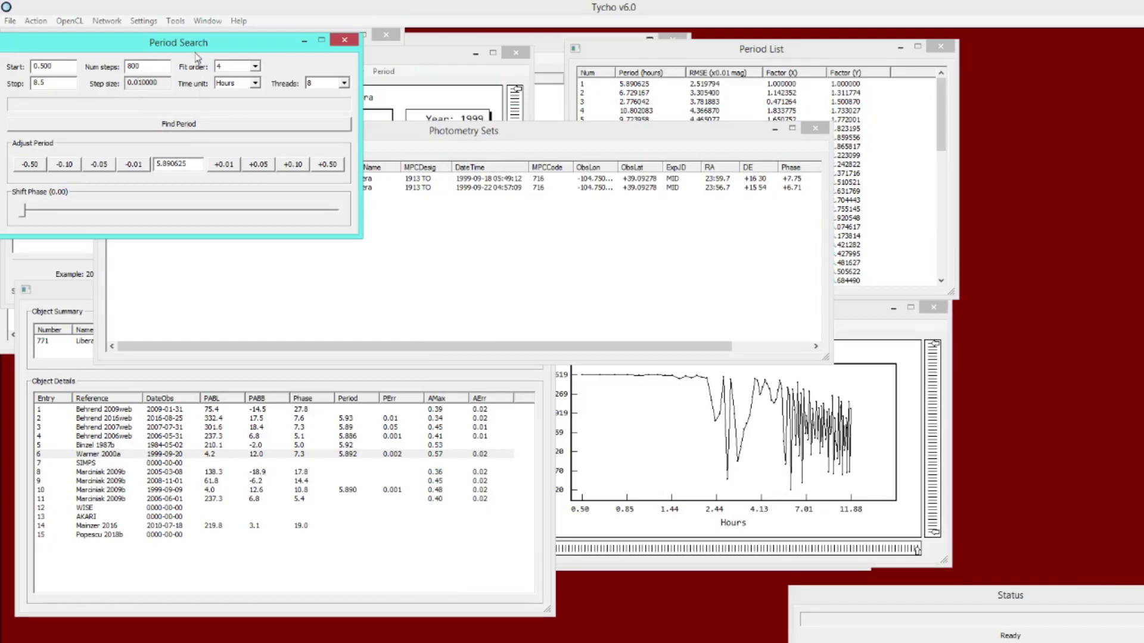
pyautogui.moveTo(202, 42); pyautogui.dragTo(409, 175)
pyautogui.click(403, 259)
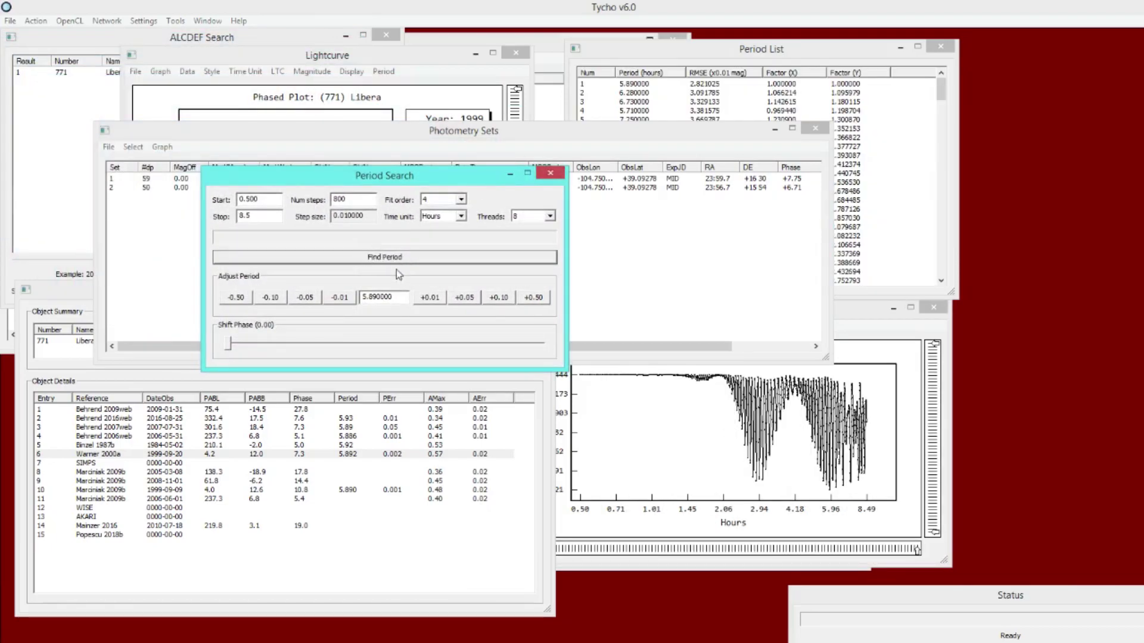
pyautogui.moveTo(397, 297); pyautogui.dragTo(337, 297)
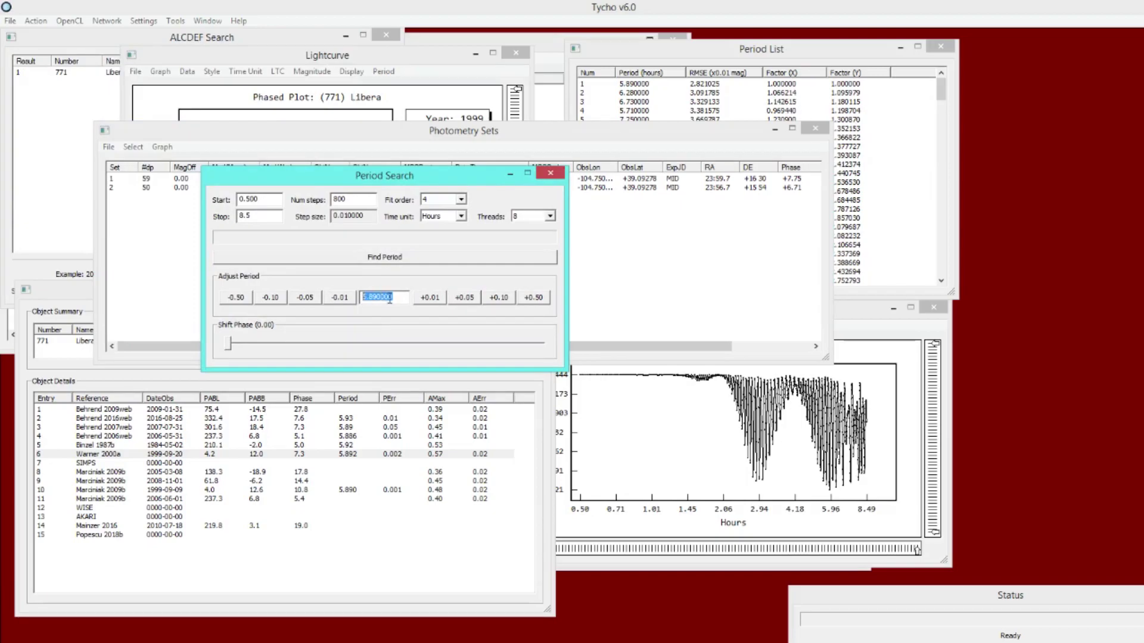
# Bring the Lightcurve window with the phased plot to the front and place the Period Search window below it.
pyautogui.moveTo(381, 177); pyautogui.dragTo(180, 181)
pyautogui.moveTo(256, 63); pyautogui.dragTo(294, 58)
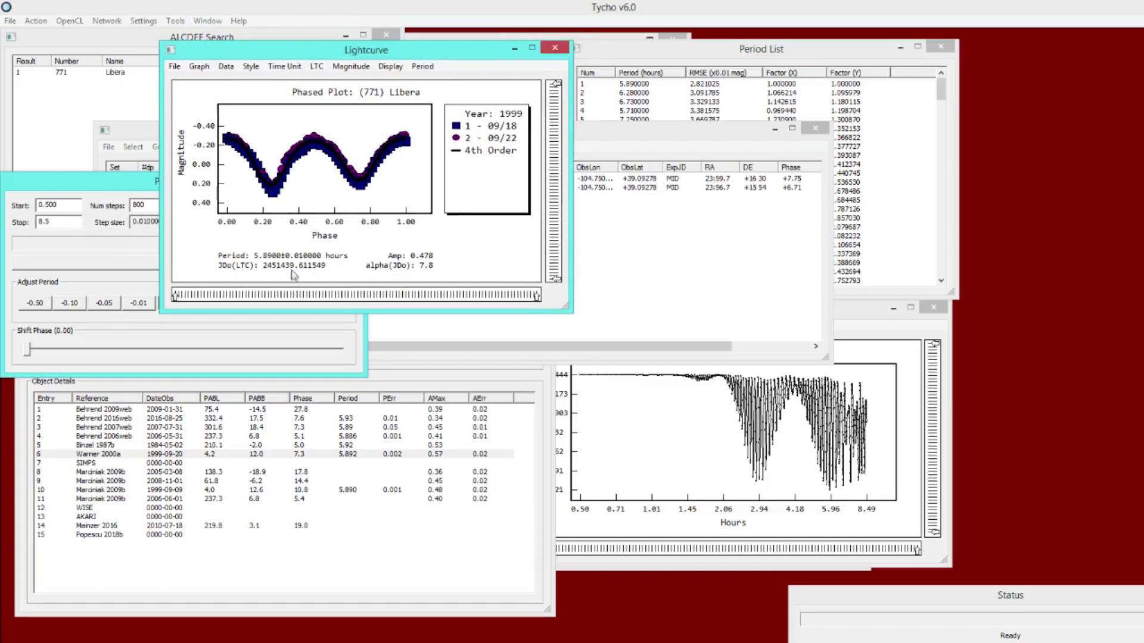
pyautogui.moveTo(116, 183); pyautogui.dragTo(161, 335)
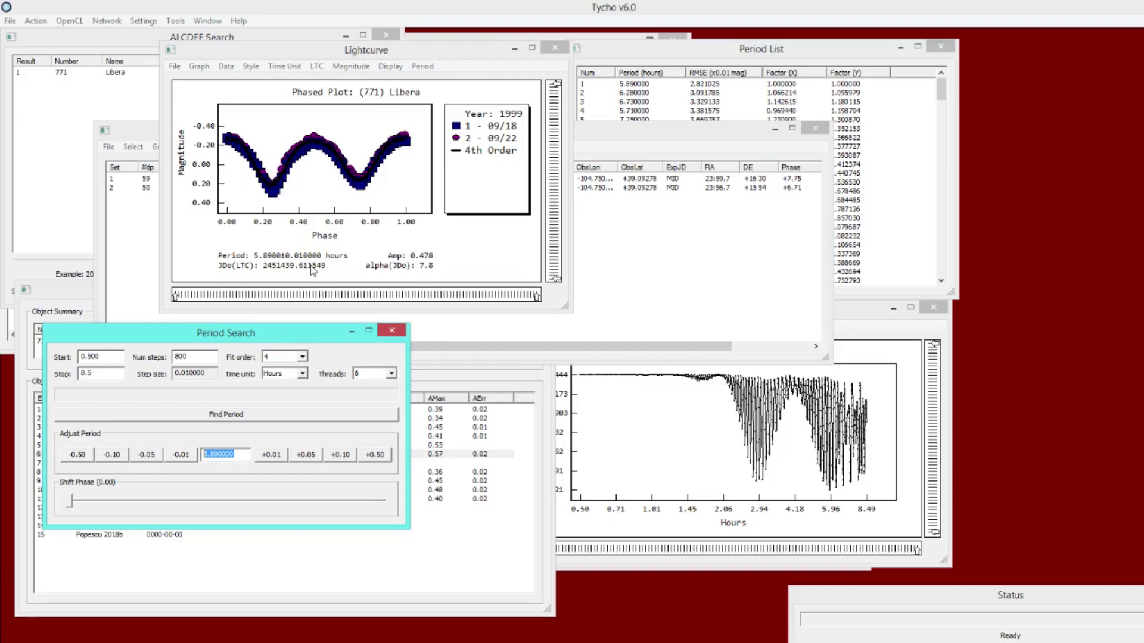
pyautogui.moveTo(268, 337); pyautogui.dragTo(274, 336)
pyautogui.click(241, 452)
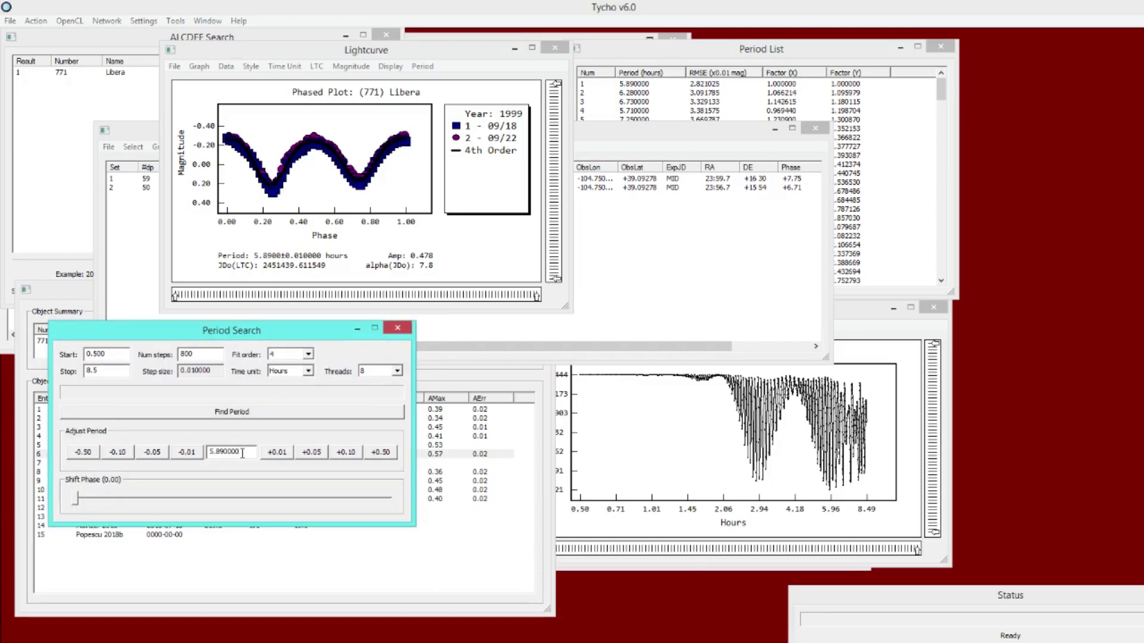
# Compare Tycho's Periodogram with the MPO Canopus period spectrum, and place the Periodogram beside Tycho's Period Search window.
pyautogui.moveTo(855, 314); pyautogui.dragTo(358, 94)
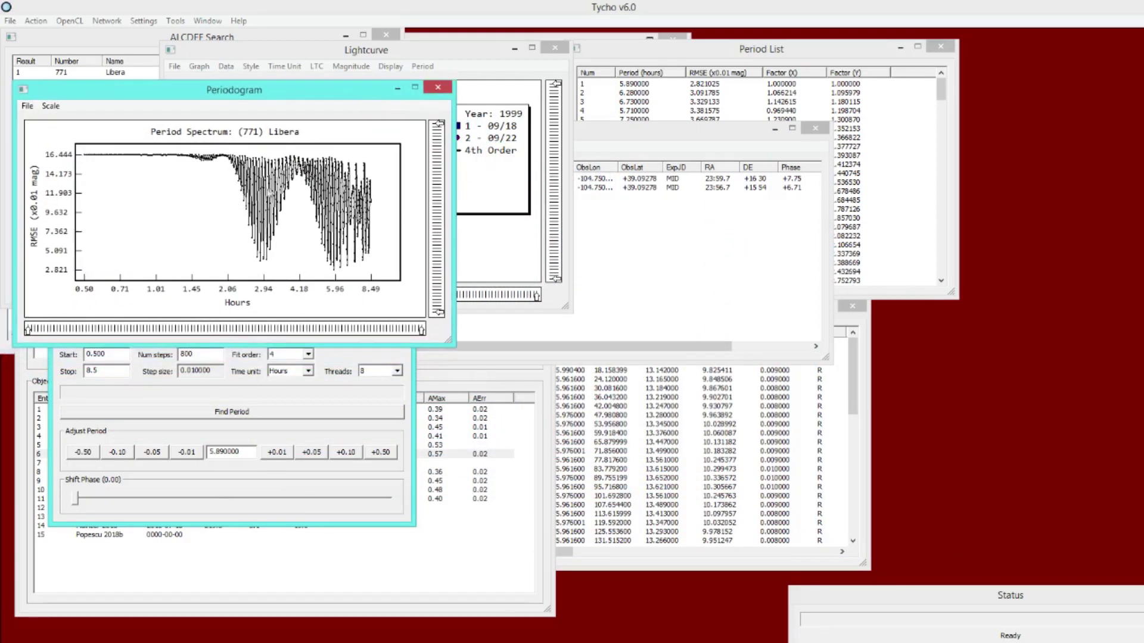
pyautogui.hotkey('alt', 'Tab')
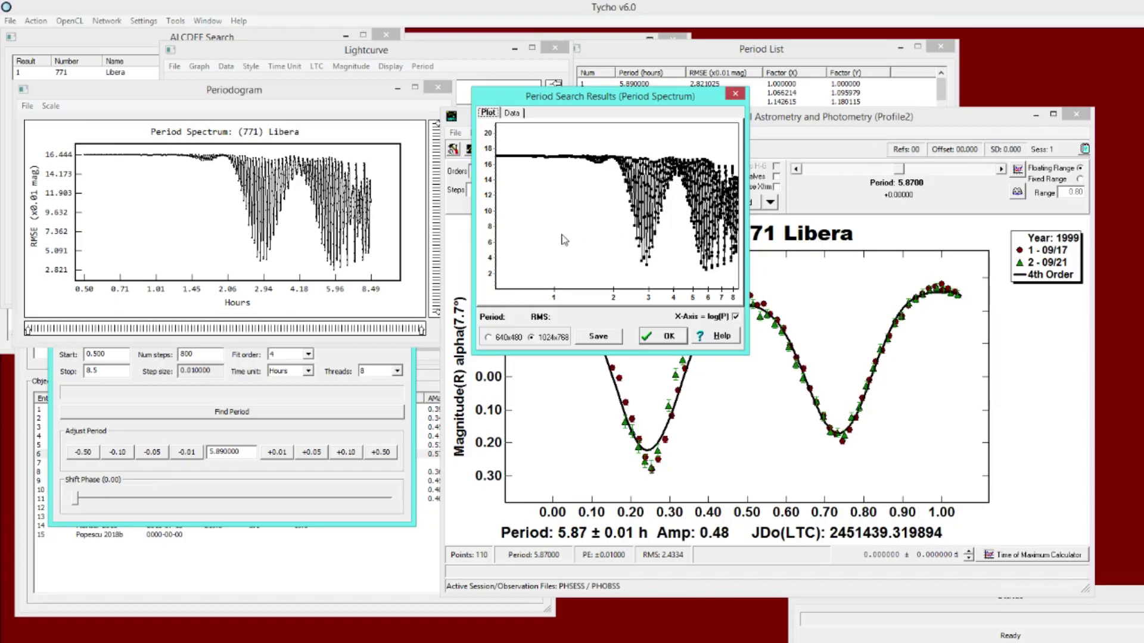
pyautogui.press('Escape')
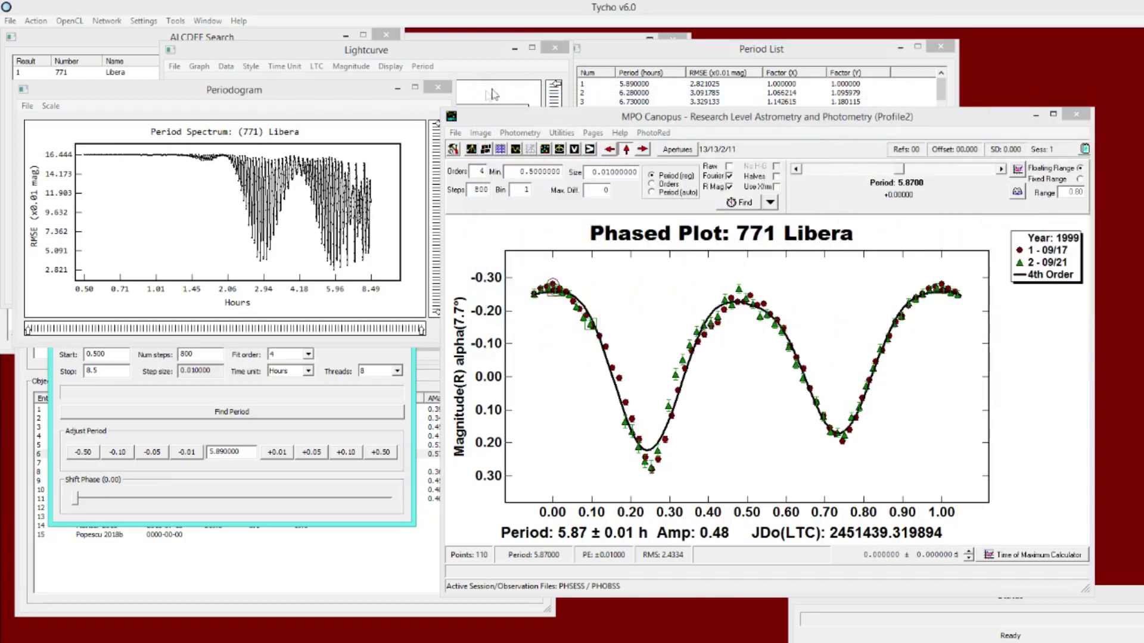
pyautogui.click(343, 95)
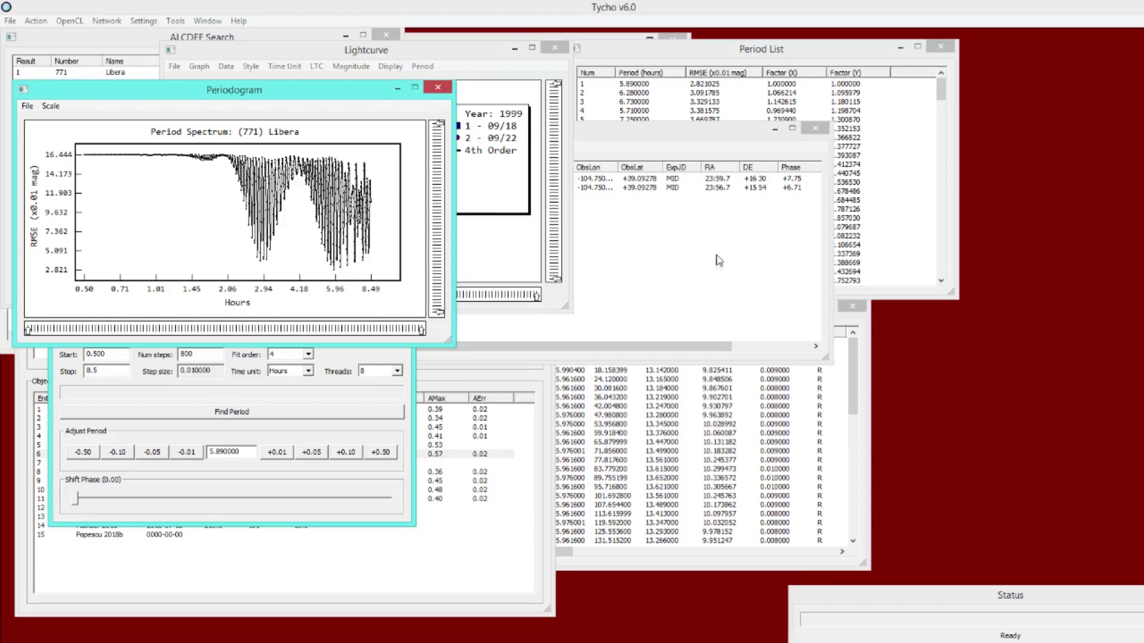
pyautogui.moveTo(167, 91); pyautogui.dragTo(600, 337)
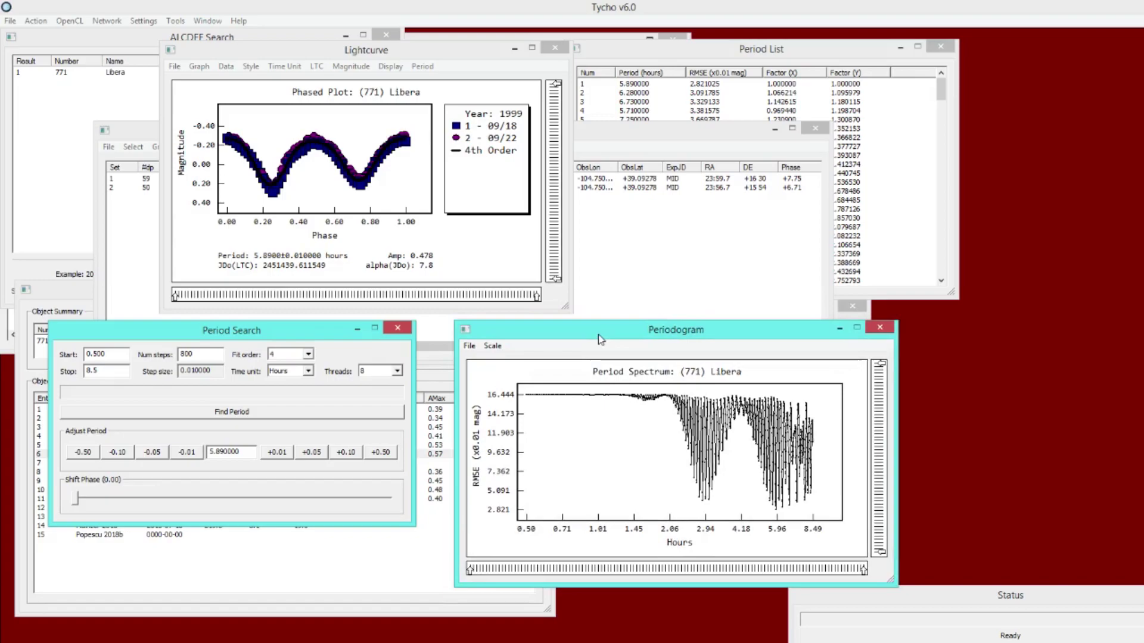